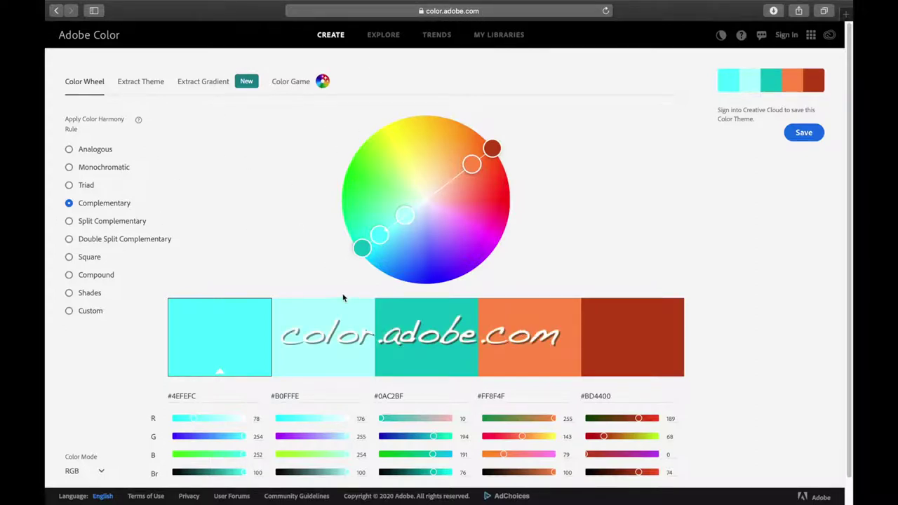
- Compare the Analogous, Monochromatic, Triad and Complementary harmony rules on the color wheel, and rotate the complementary colors to other hues
click(91, 149)
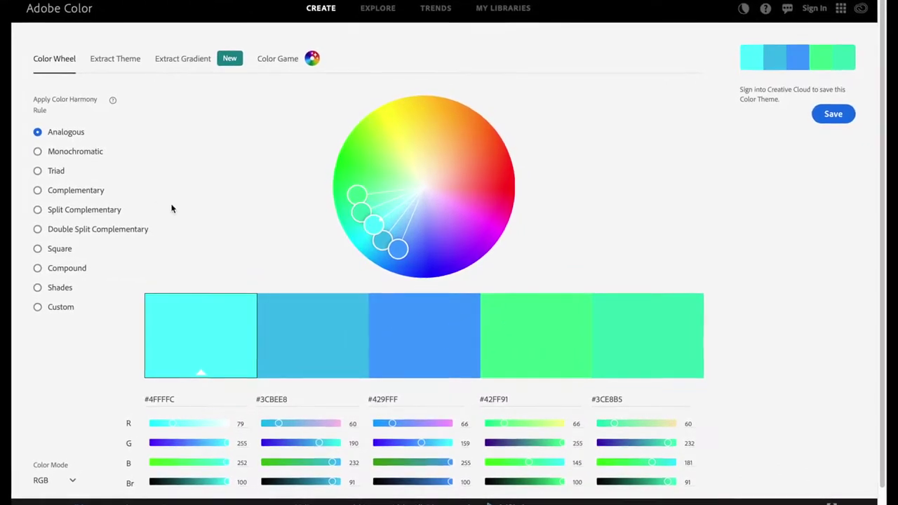
click(95, 153)
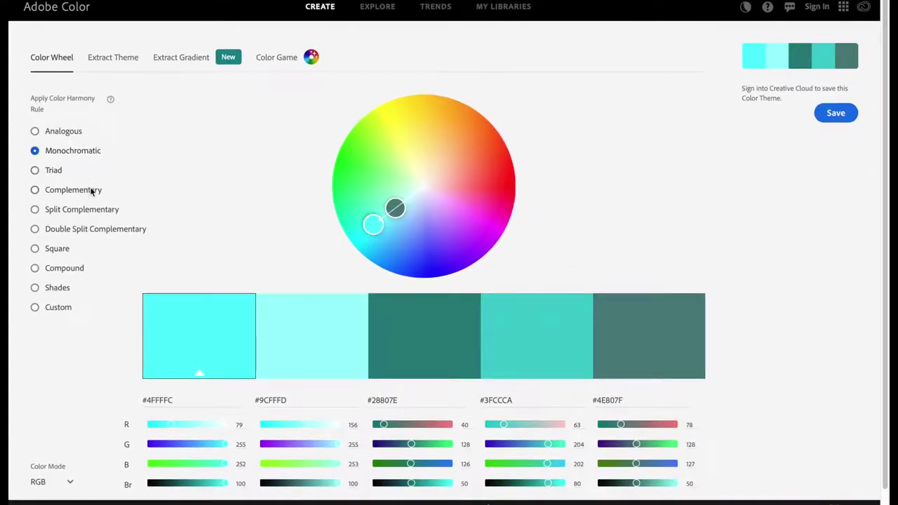
click(51, 172)
click(64, 187)
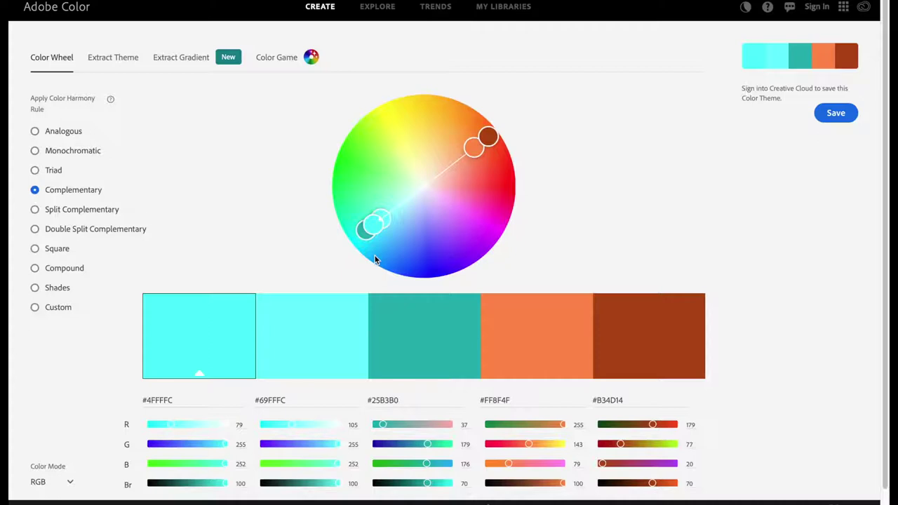
drag(374, 221, 430, 264)
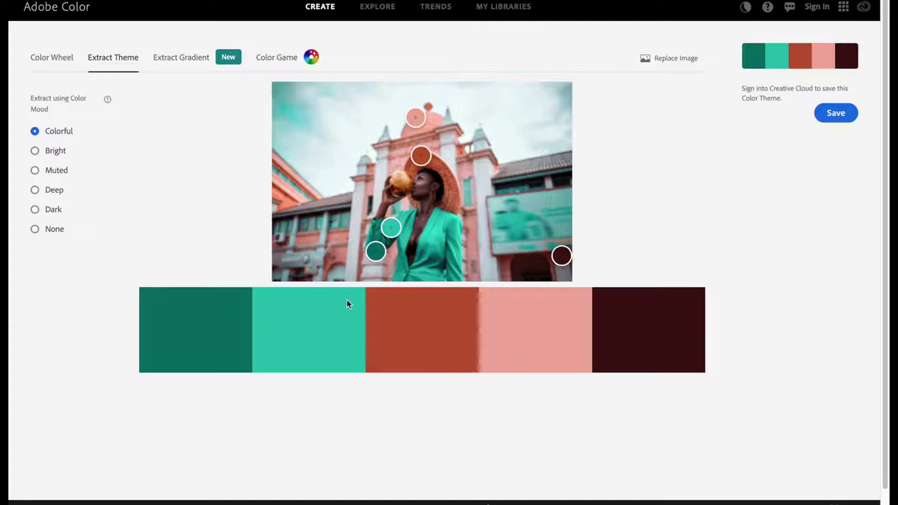
- Preview the Bright mood for the theme extracted from the teal and orange photo, and return to Colorful
click(56, 152)
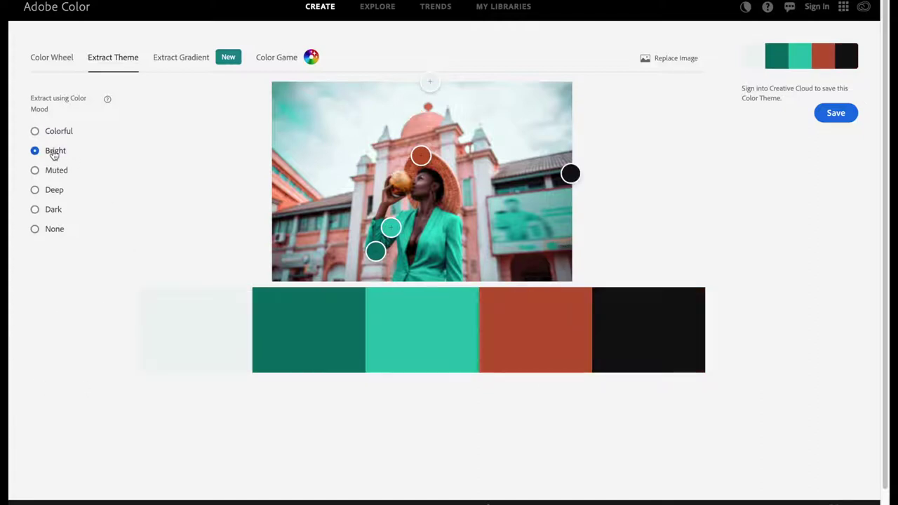
click(51, 132)
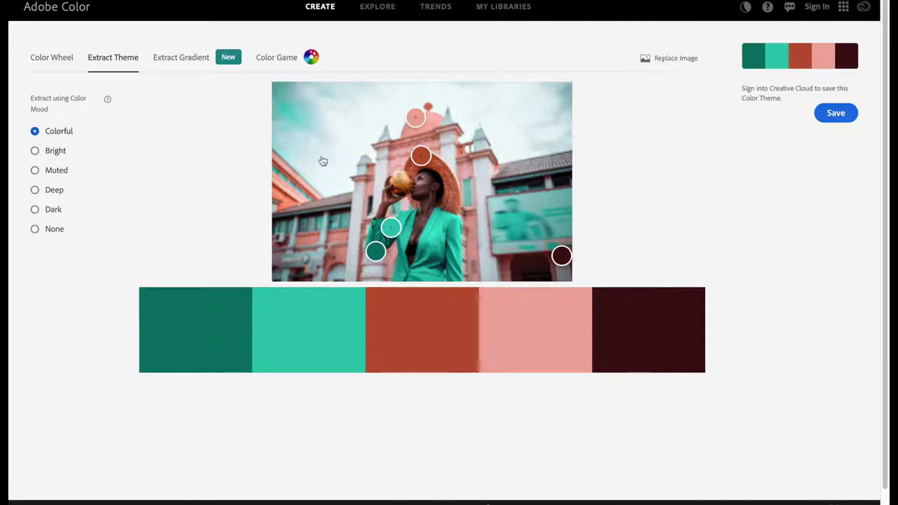
- Replace the theme extraction image with MAN_1855Blue&Yellow.jpg from the Desktop
click(348, 161)
click(406, 47)
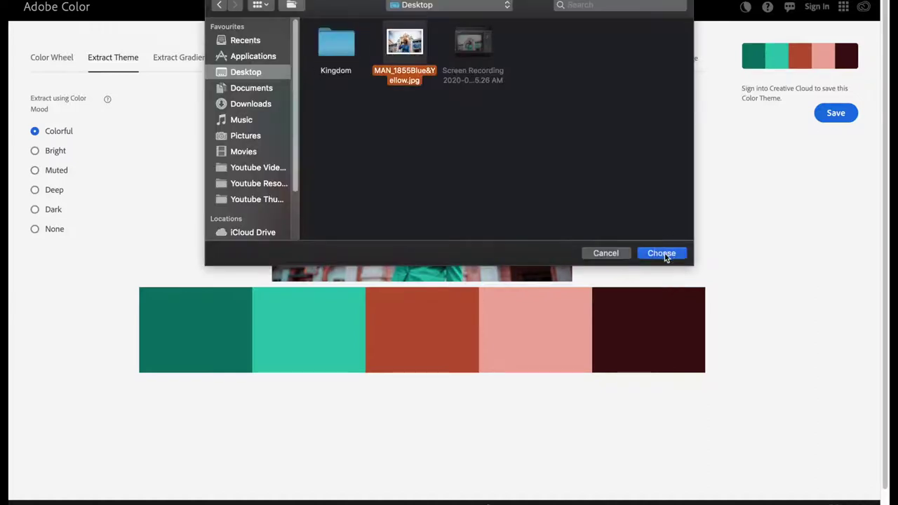
click(662, 253)
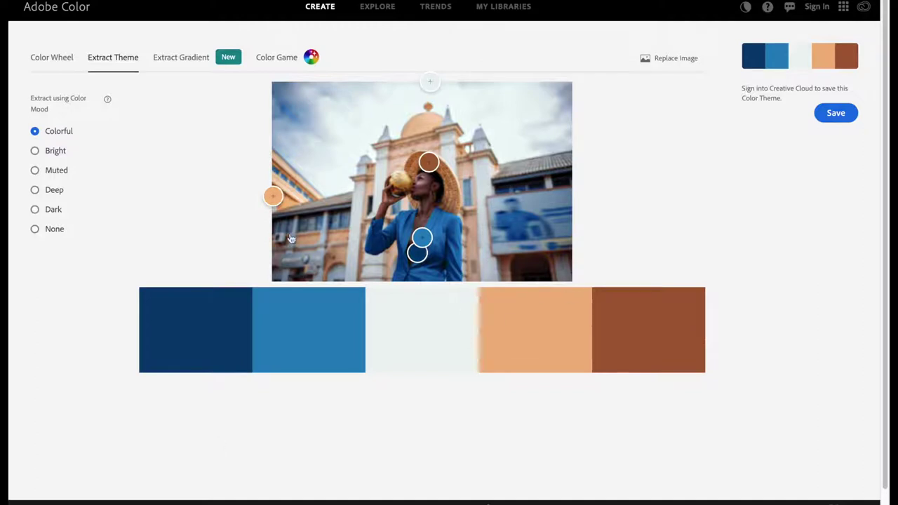
- Compare the Bright and Muted moods for the blue and yellow photo's theme, and return to Colorful
click(66, 151)
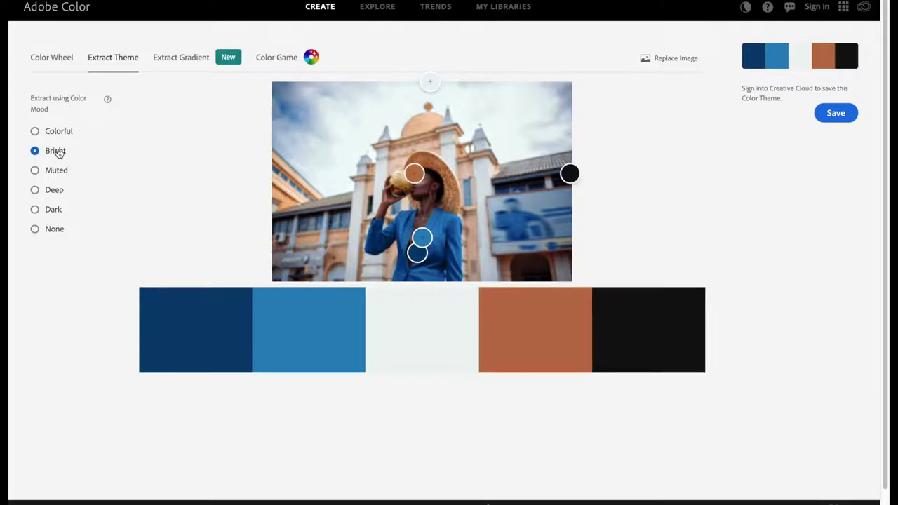
click(57, 171)
click(67, 133)
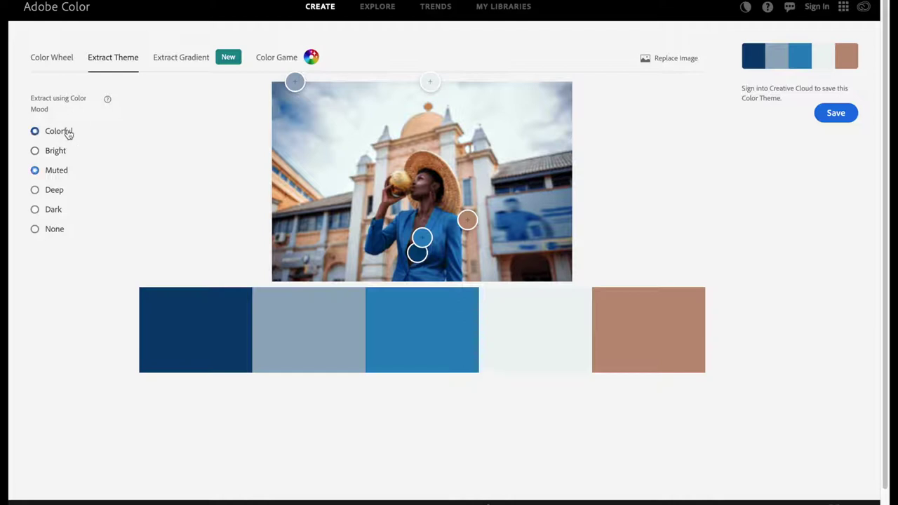
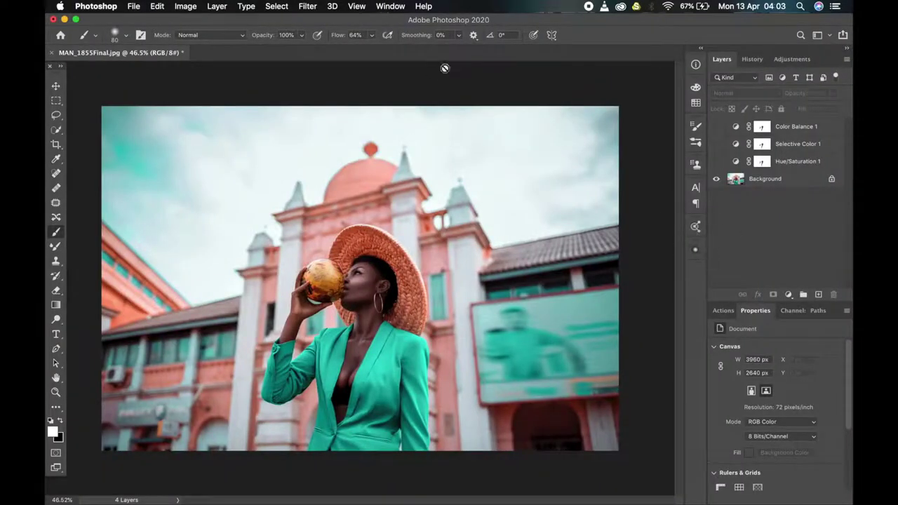
- Switch to Photoshop, open the Adobe Color Themes extension and examine the teal color opposite orange on its wheel
click(381, 6)
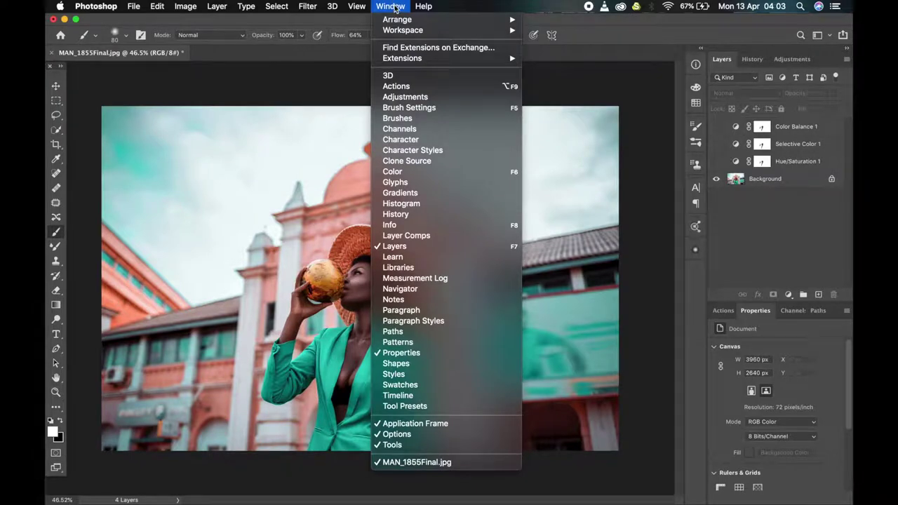
mouse_move(414, 60)
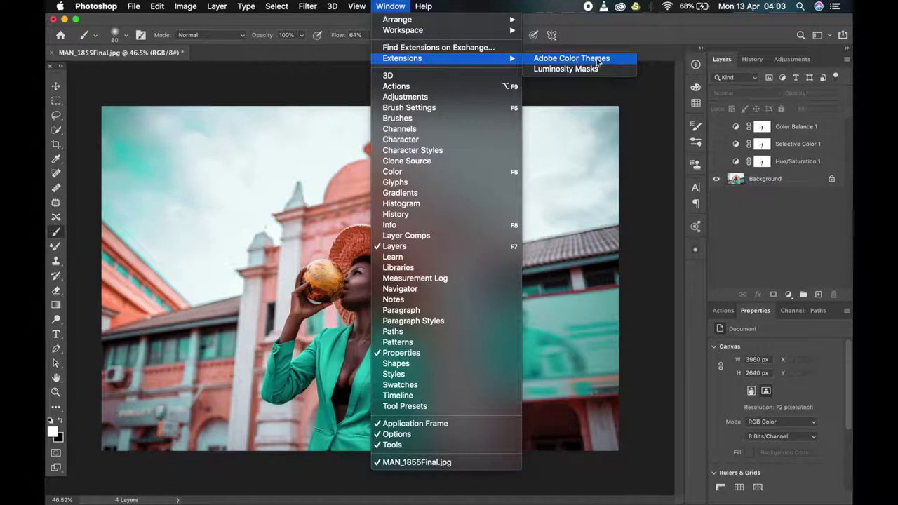
click(696, 233)
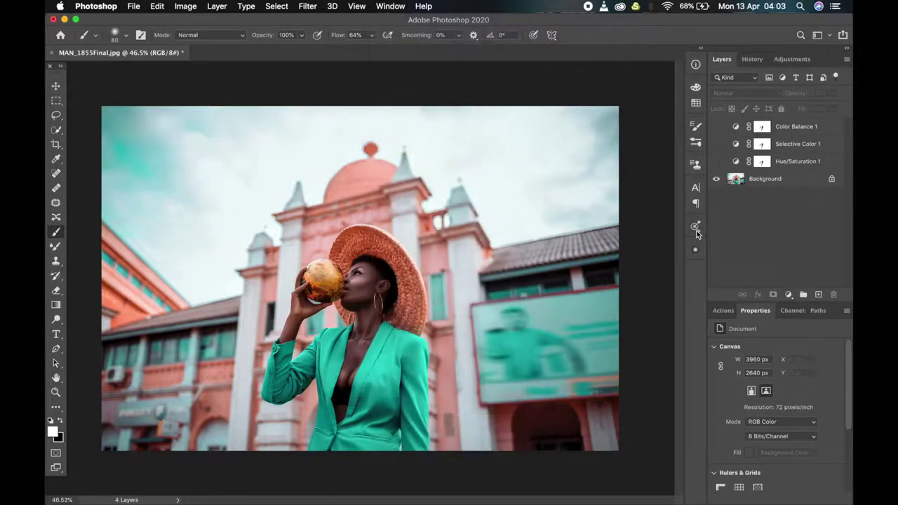
click(695, 229)
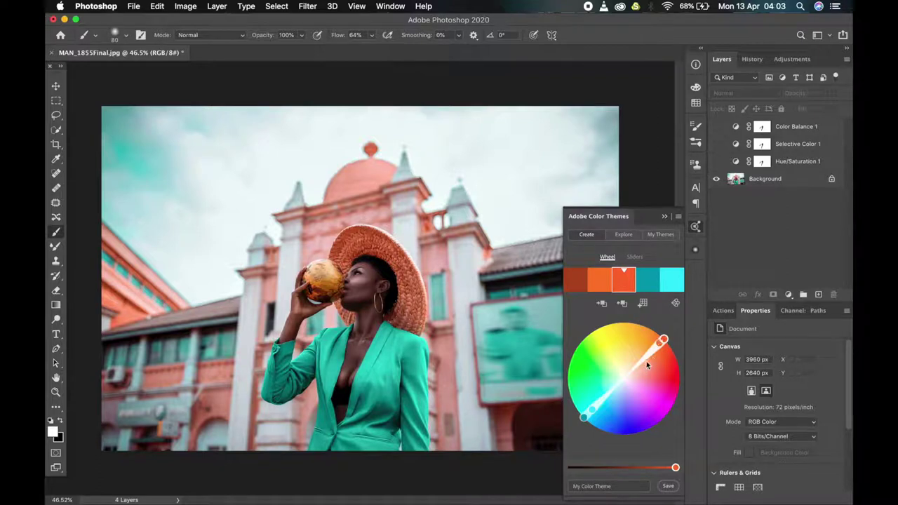
click(584, 416)
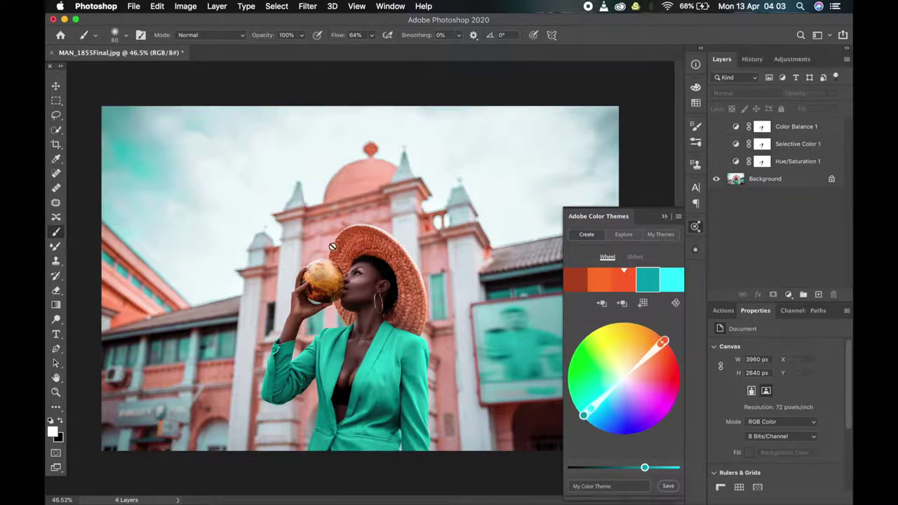
click(533, 289)
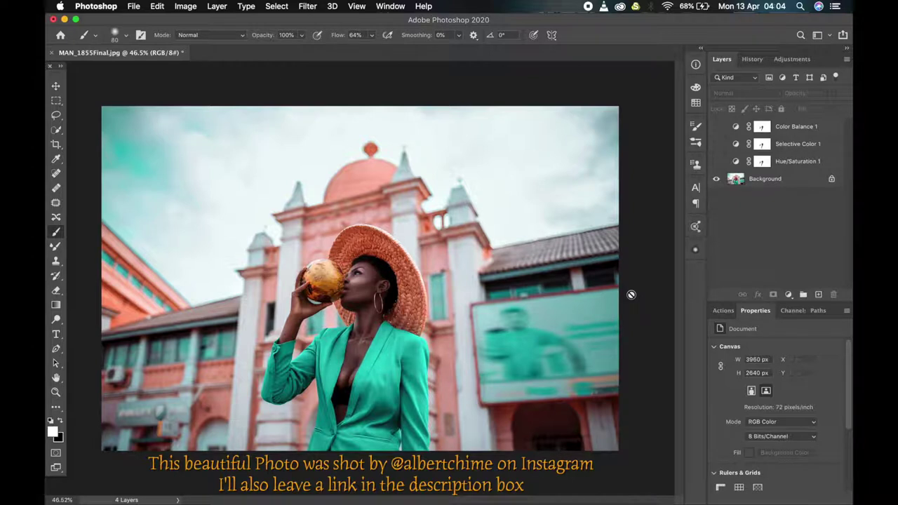
- Show the Hue/Saturation, Selective Color and Color Balance adjustment layers to preview the blue and yellow version of the photo
click(800, 167)
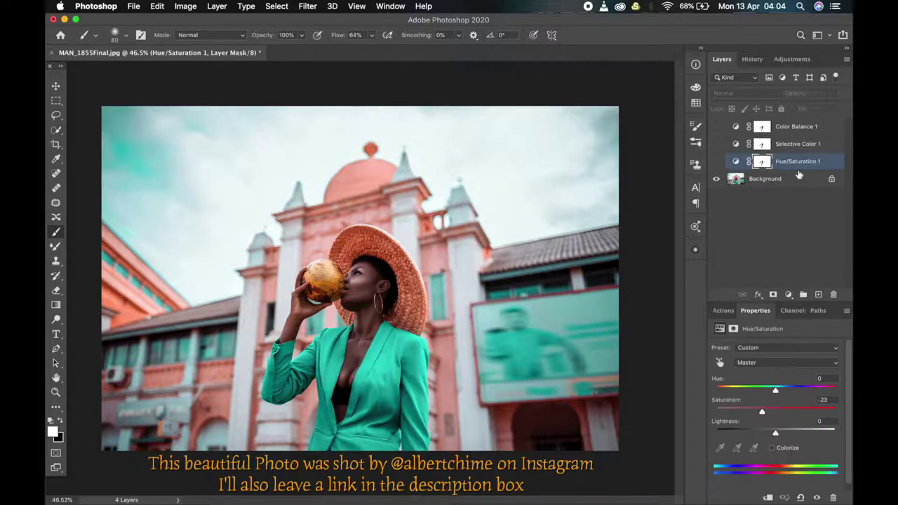
shift+click(795, 131)
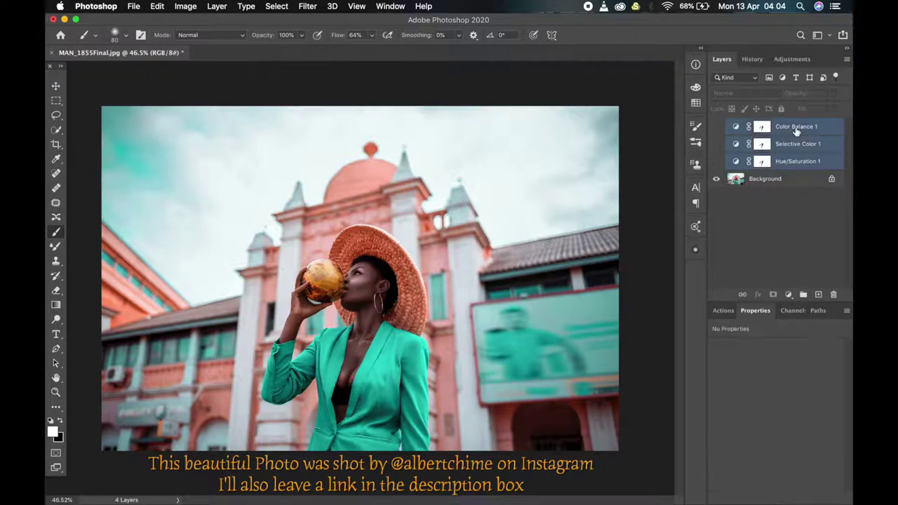
click(775, 164)
click(717, 163)
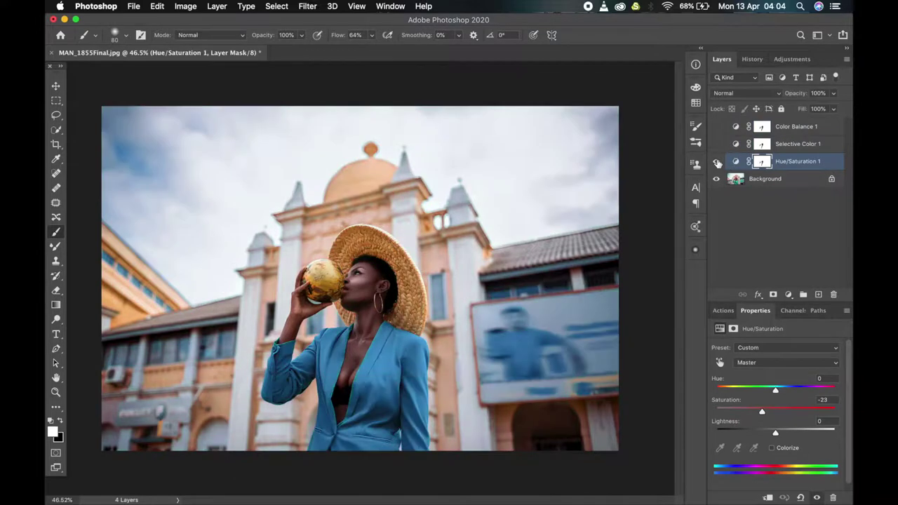
drag(717, 161, 715, 129)
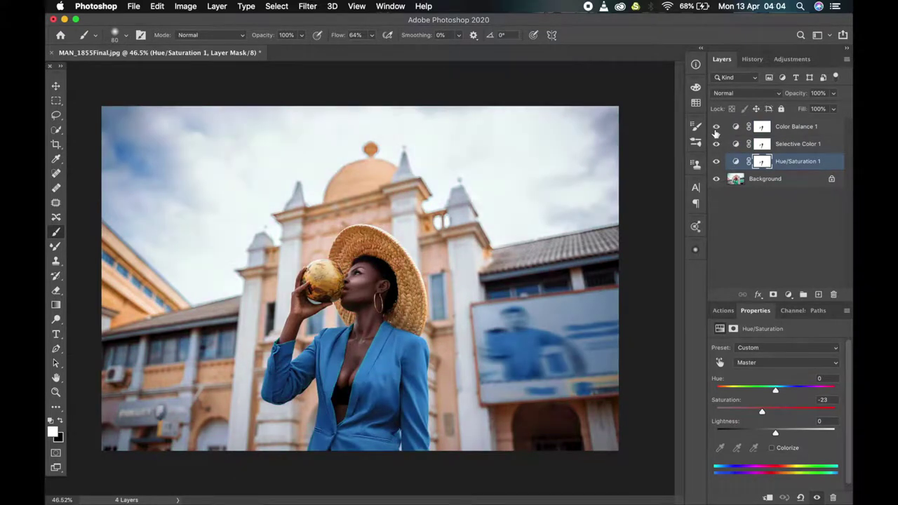
- Rotate the complementary theme in Adobe Color Themes from teal and orange to blue and yellow, and collapse the extension
click(695, 226)
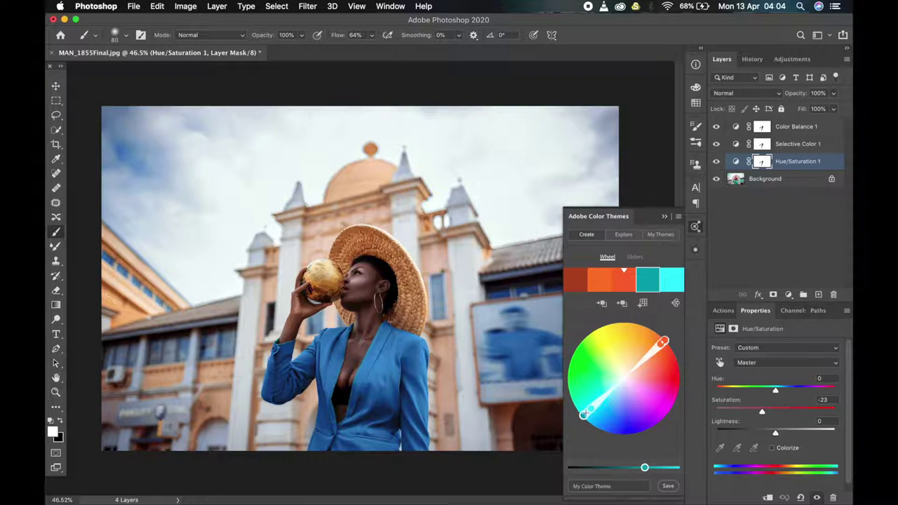
drag(583, 413, 625, 432)
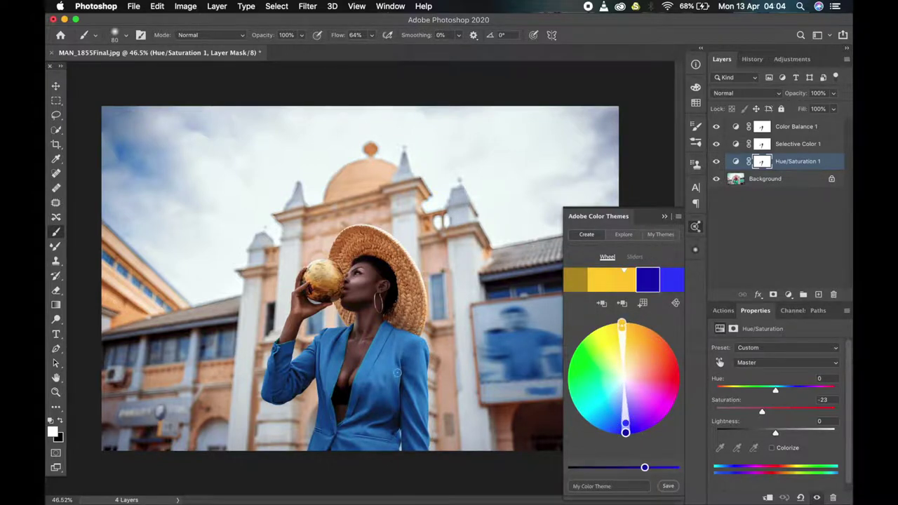
click(665, 216)
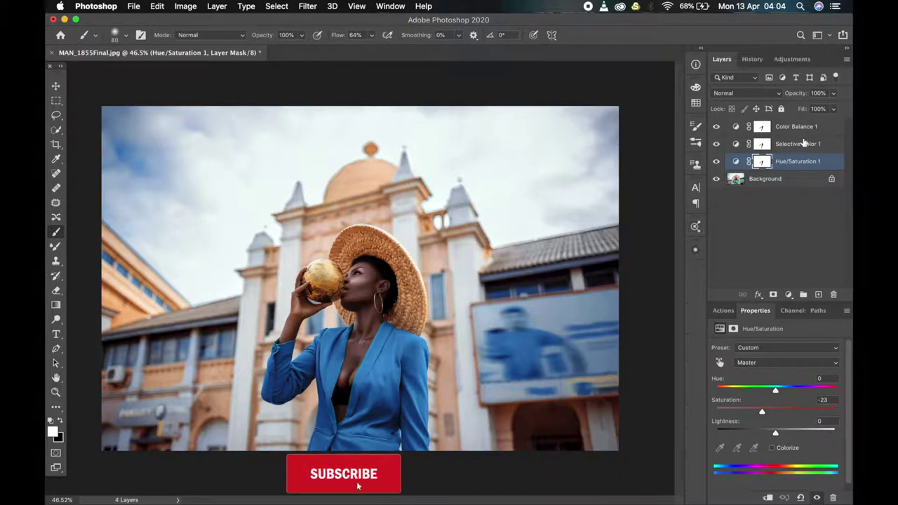
- Delete the Hue/Saturation, Selective Color and Color Balance adjustment layers, keeping only the Background layer
click(804, 129)
key(super+shift+e)
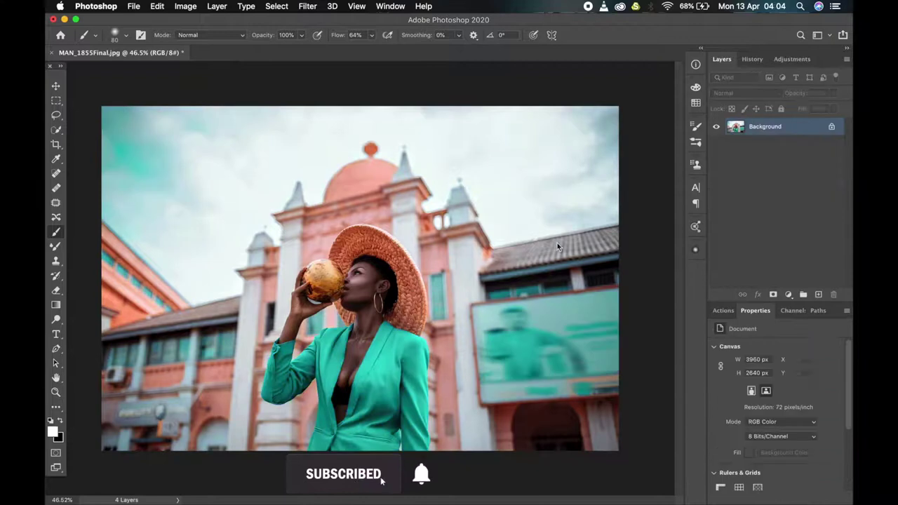
- Select the woman's face, hair, neck, chest, forearm and hand with the Quick Selection tool
click(56, 130)
key(super+equal)
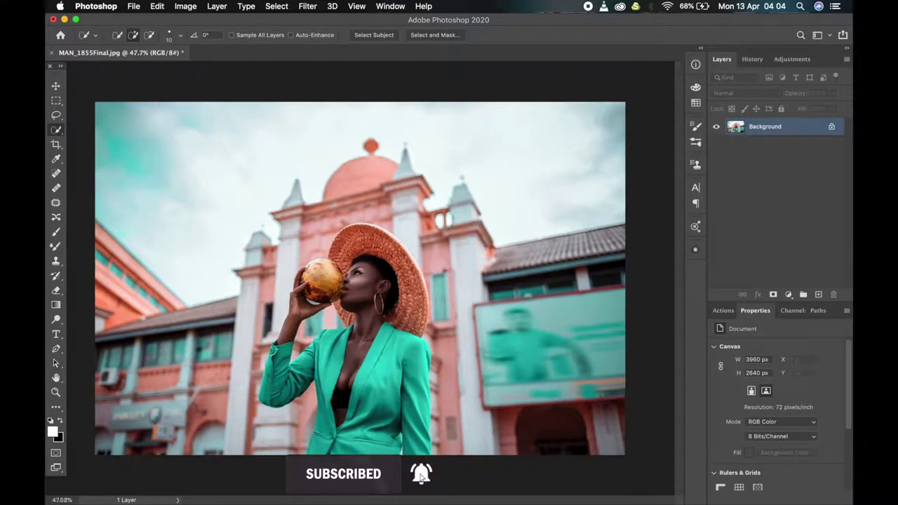
scroll(419, 478, up, 1)
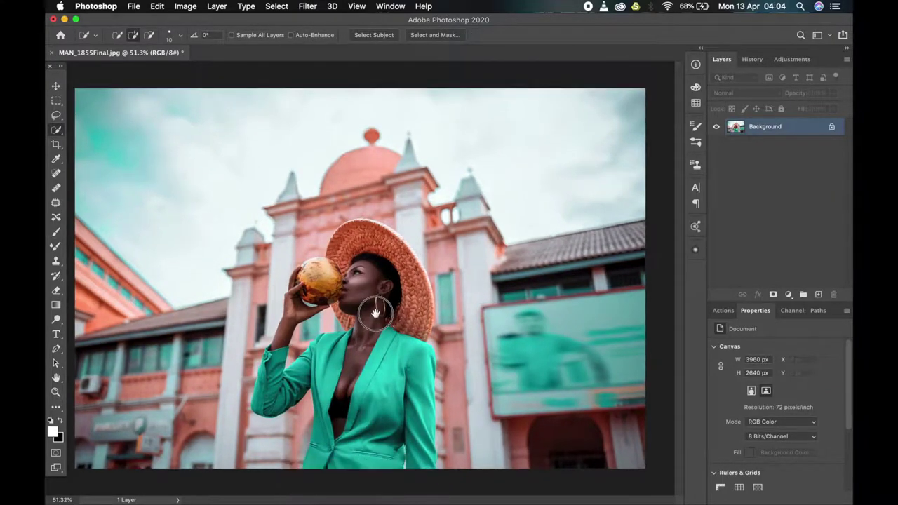
scroll(375, 310, up, 1)
scroll(380, 371, up, 5)
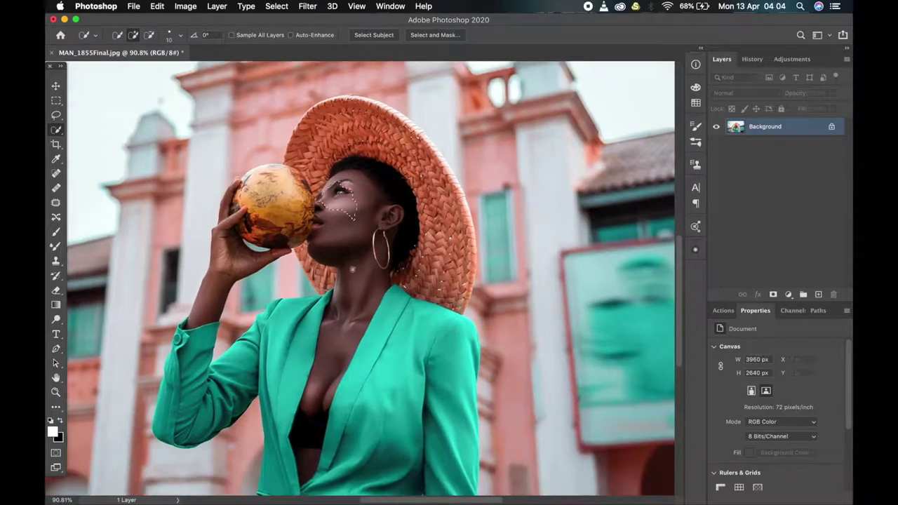
mouse_move(353, 270)
mouse_down()
mouse_move(353, 334)
mouse_move(301, 456)
mouse_up()
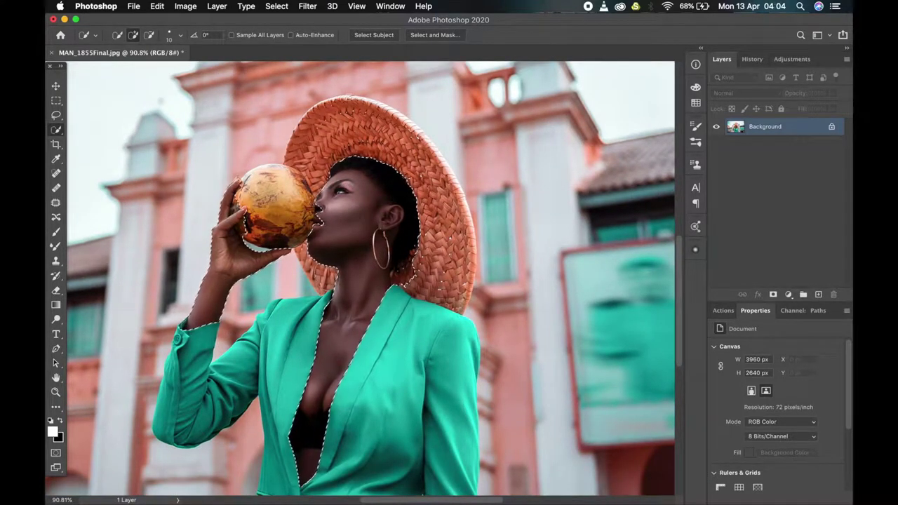
- Refine the skin selection by adding the raised finger and lips, and subtracting stray areas of the coconut and hat
scroll(238, 172, up, 6)
key(alt)
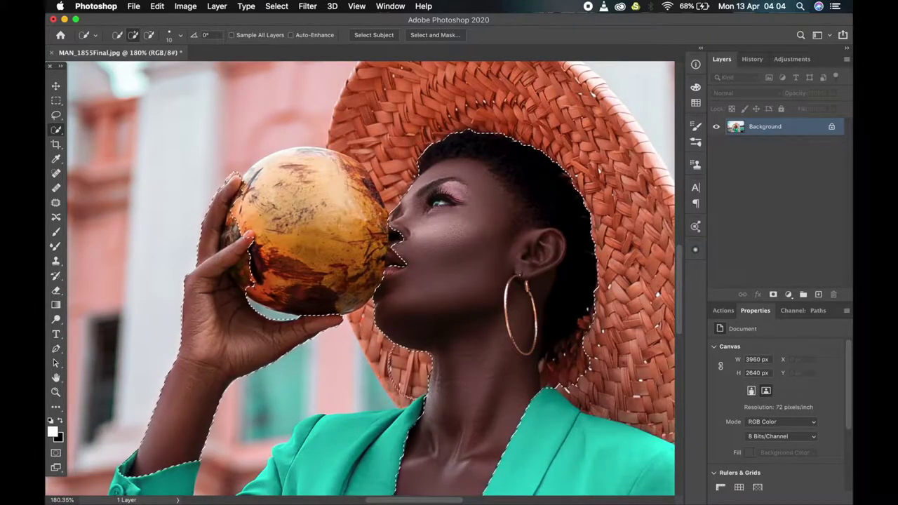
drag(238, 188, 228, 228)
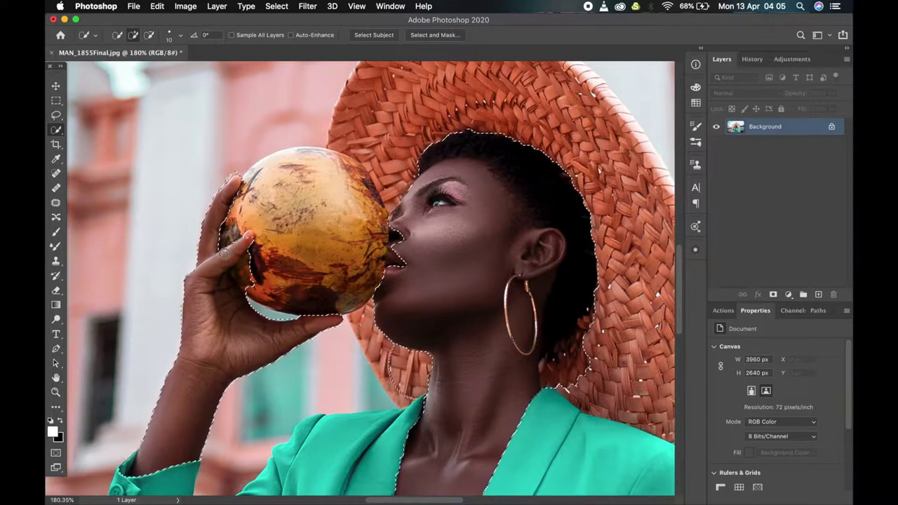
key(alt)
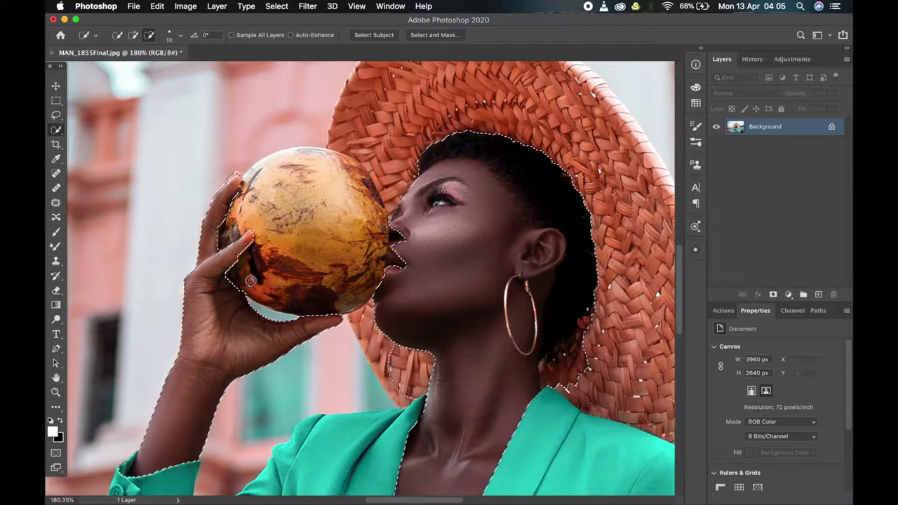
key(alt)
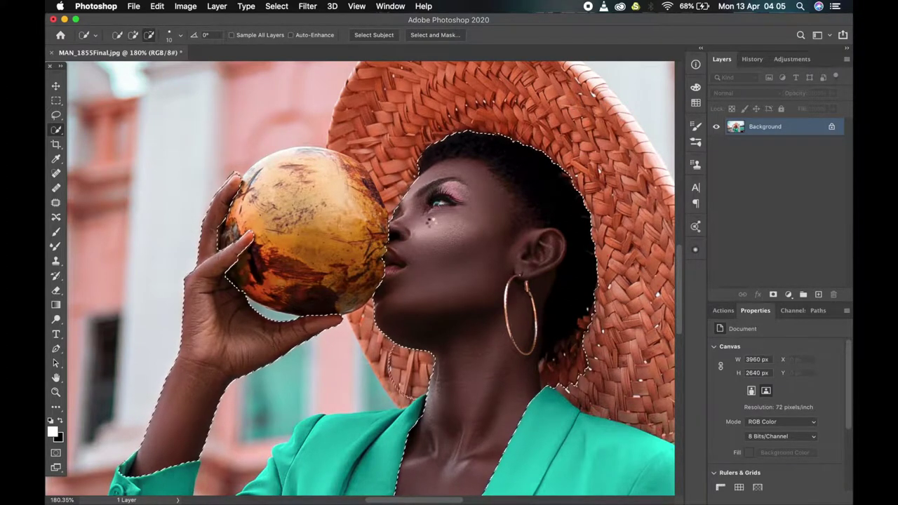
scroll(536, 377, down, 1)
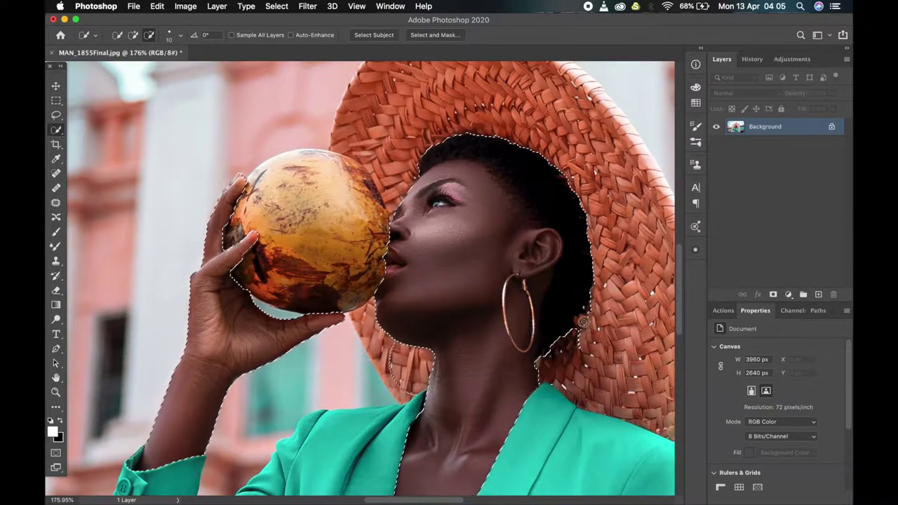
scroll(572, 349, down, 5)
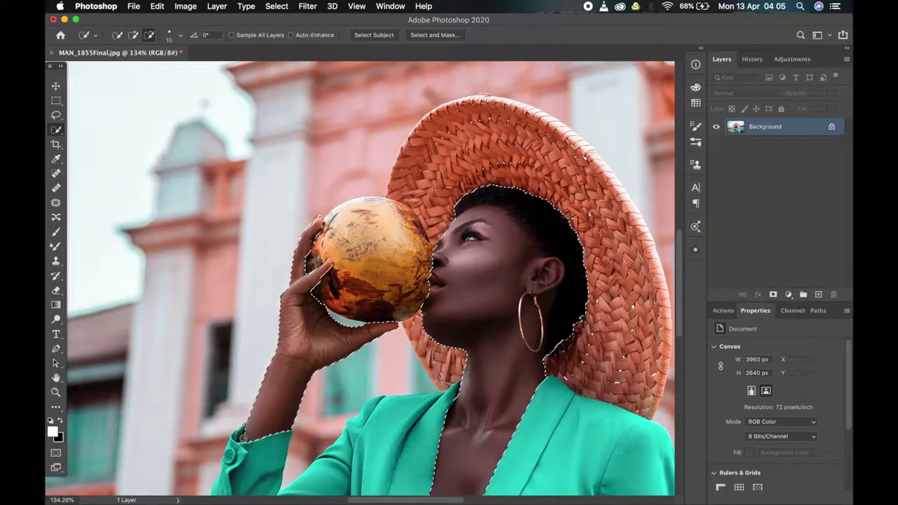
- Feather the skin selection with a radius of 10 pixels
scroll(485, 348, down, 15)
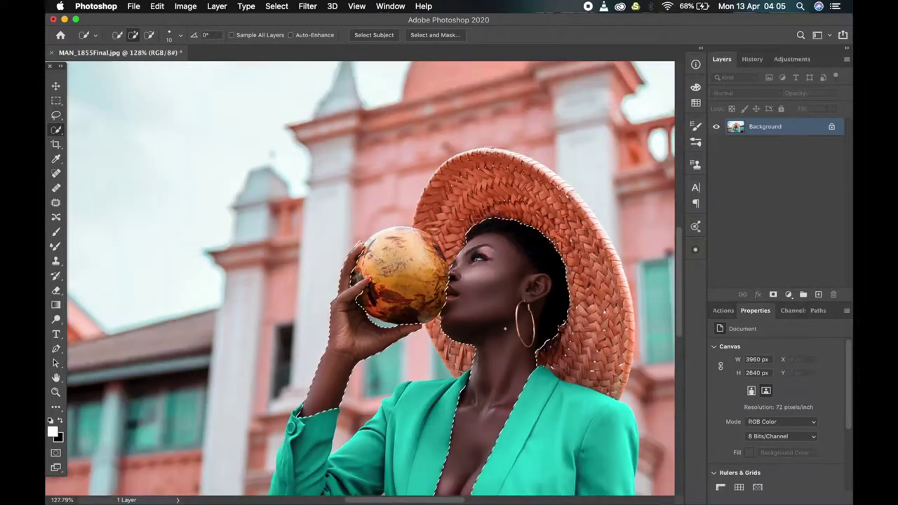
scroll(329, 354, up, 1)
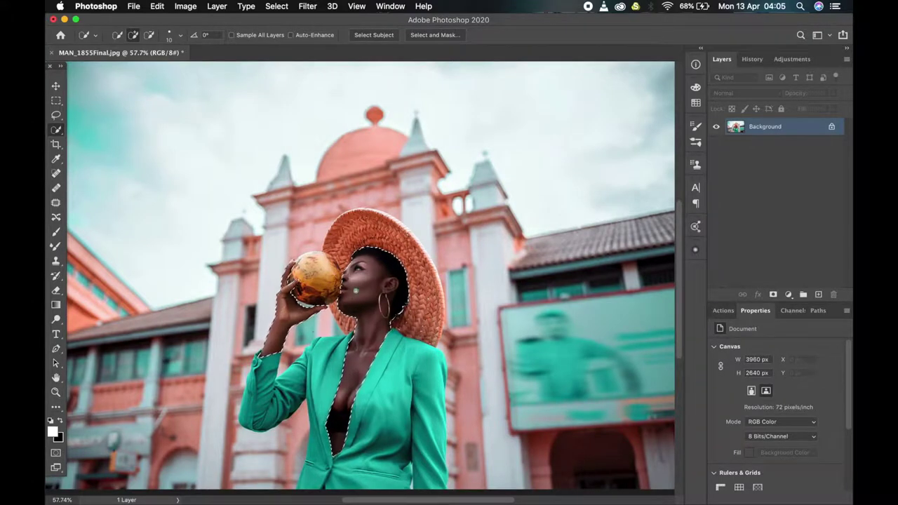
right_click(356, 289)
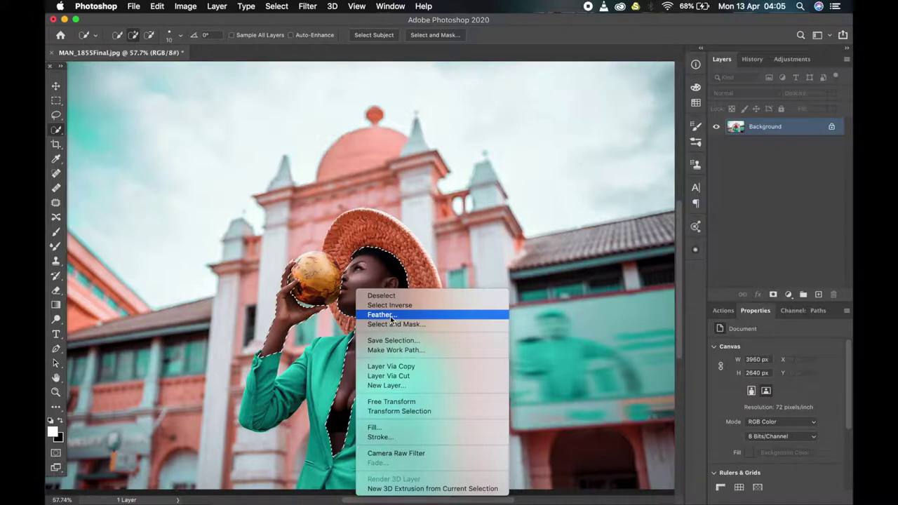
click(390, 315)
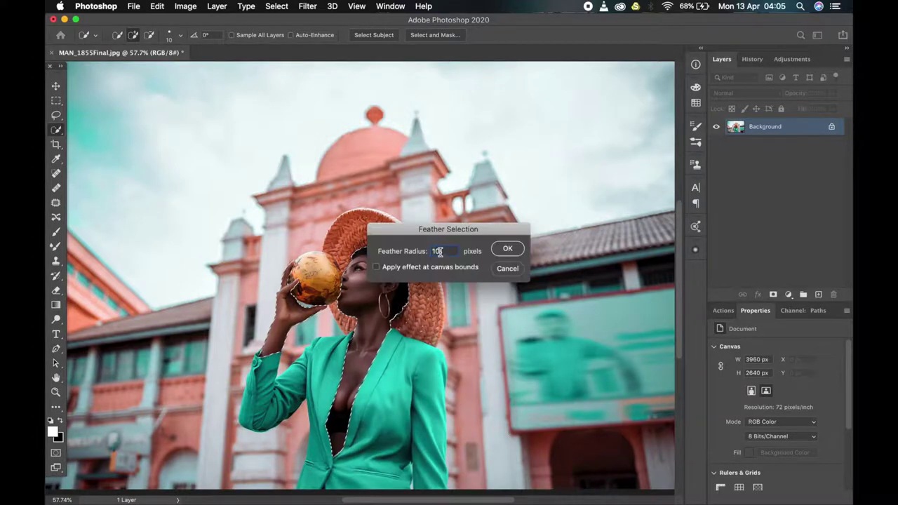
click(505, 249)
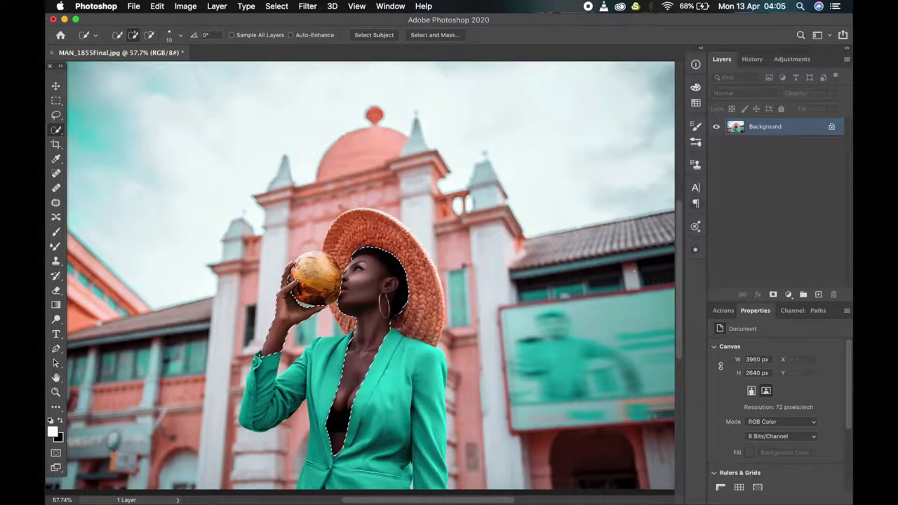
- Create a new layer group above the Background and name it Blue&Yellow
click(803, 294)
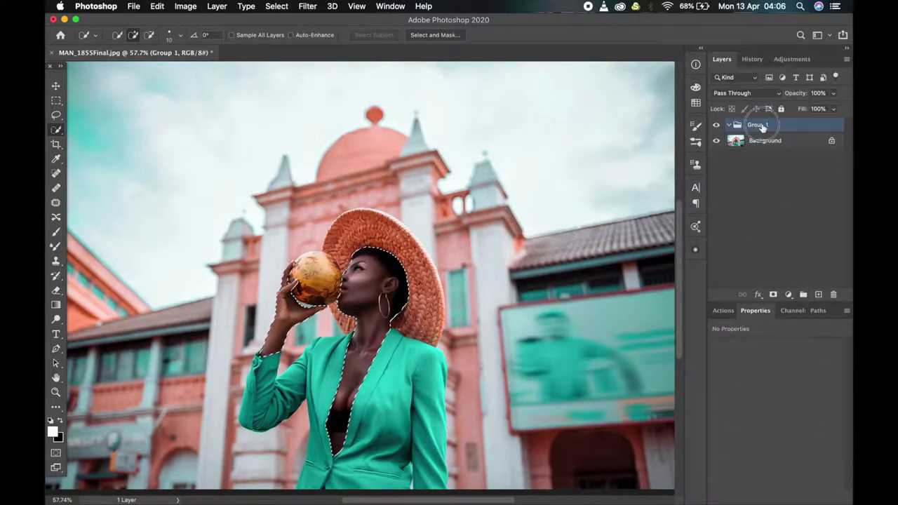
double_click(761, 124)
text(Blue&Yellow)
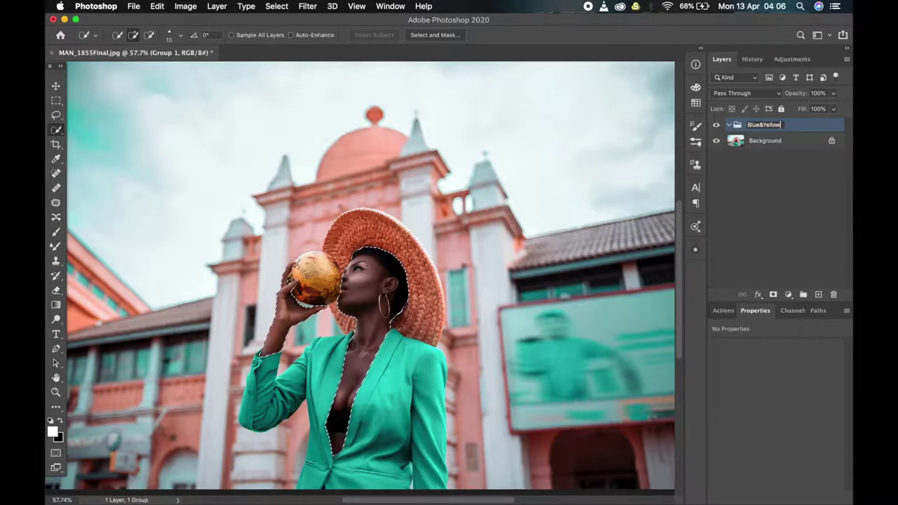
key(Return)
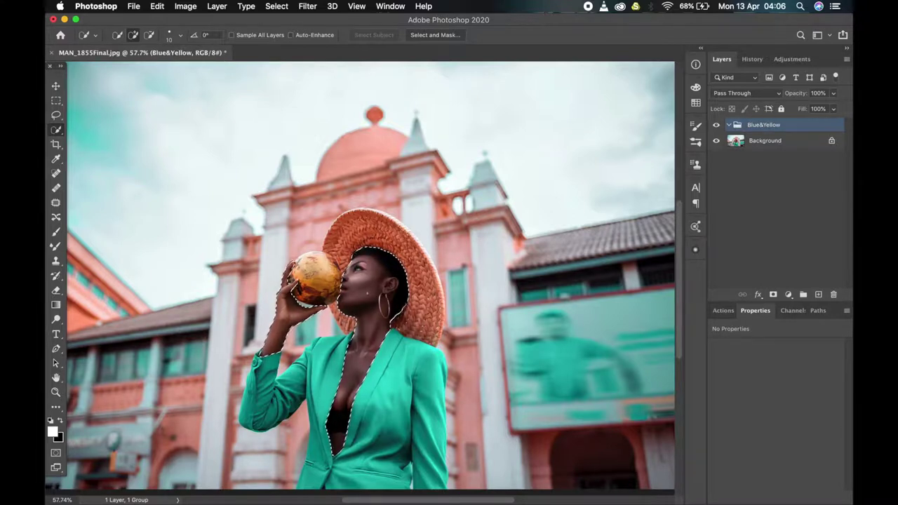
- Mask the Blue&Yellow group with the skin selection, inverted to protect the skin, and inspect the mask on its own
click(773, 295)
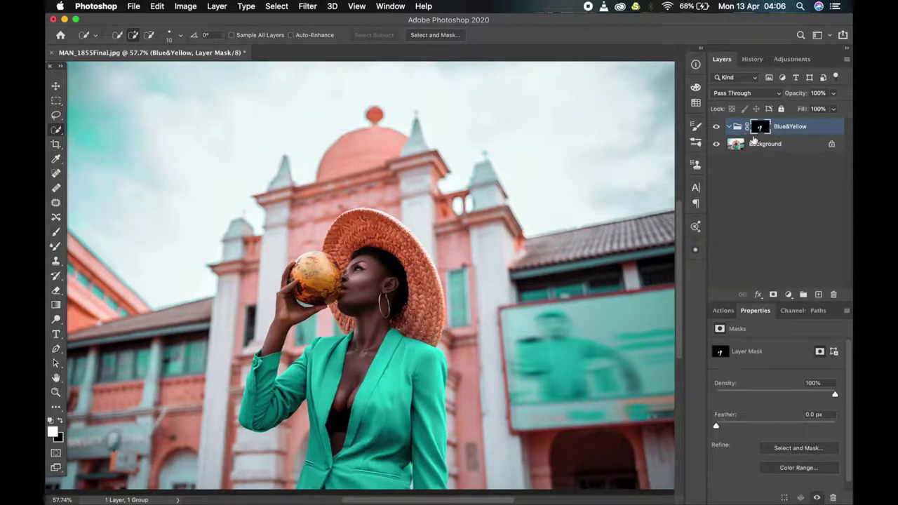
key(super+i)
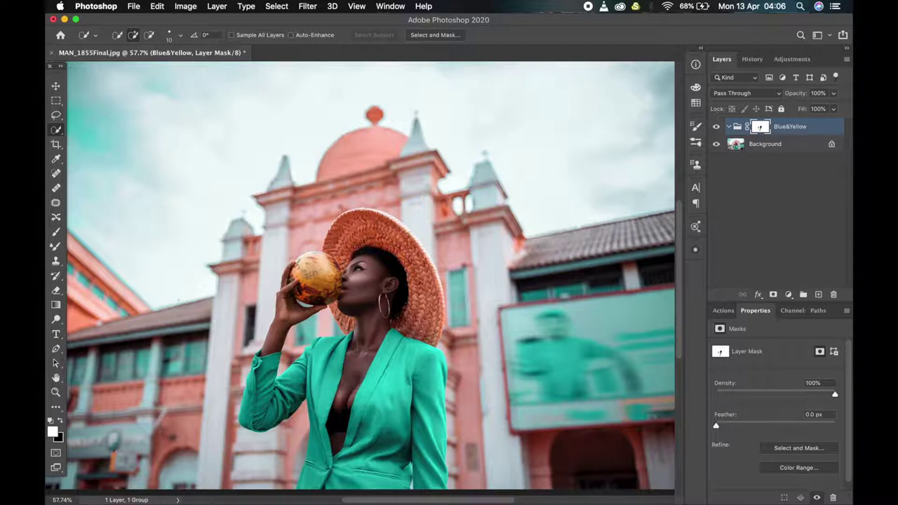
scroll(365, 280, up, 5)
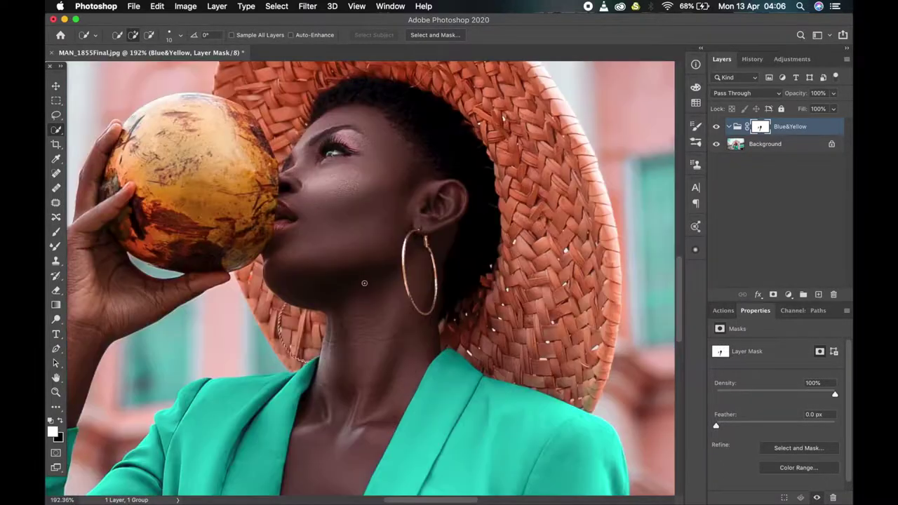
key(b)
alt+click(760, 127)
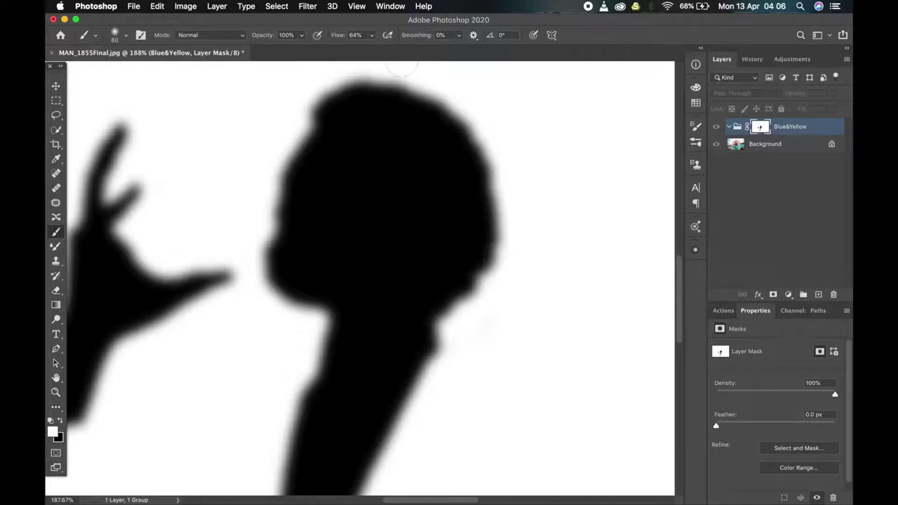
alt+click(769, 127)
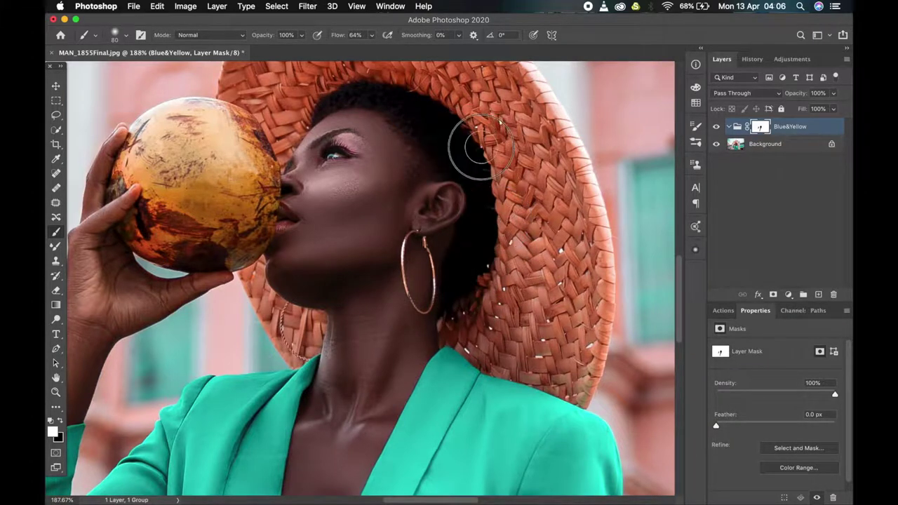
scroll(453, 345, down, 5)
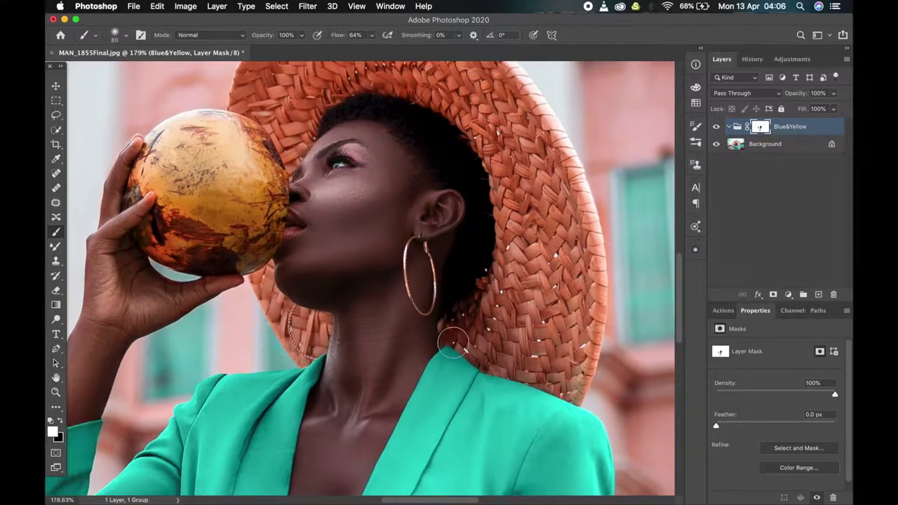
scroll(484, 334, down, 6)
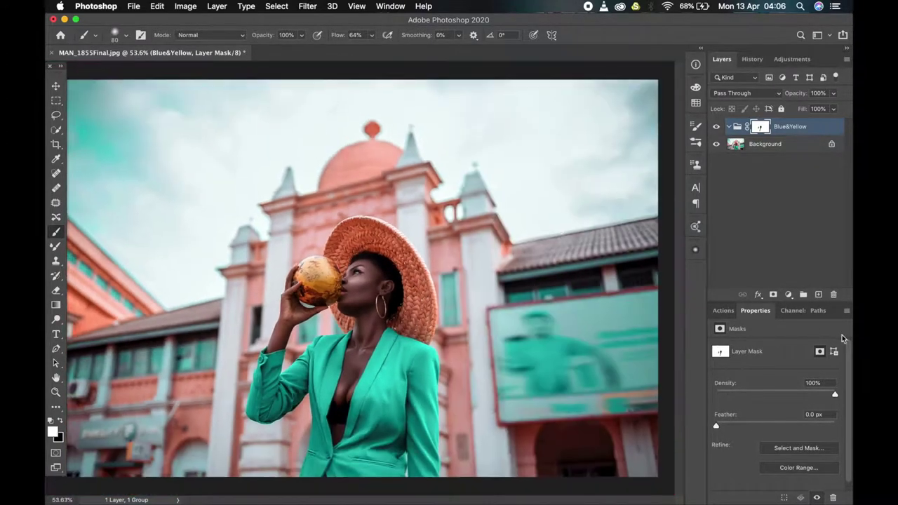
- Add a Hue/Saturation adjustment layer inside the Blue&Yellow group
click(788, 295)
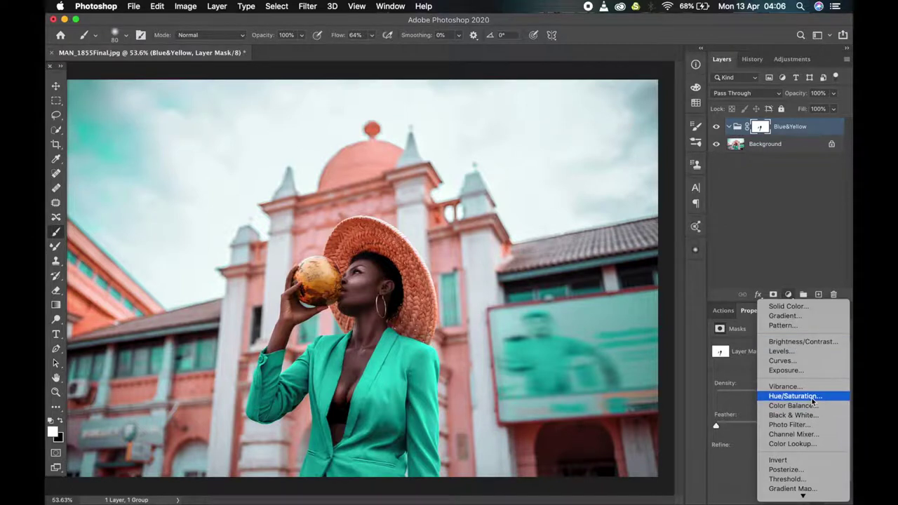
click(838, 239)
scroll(496, 276, down, 2)
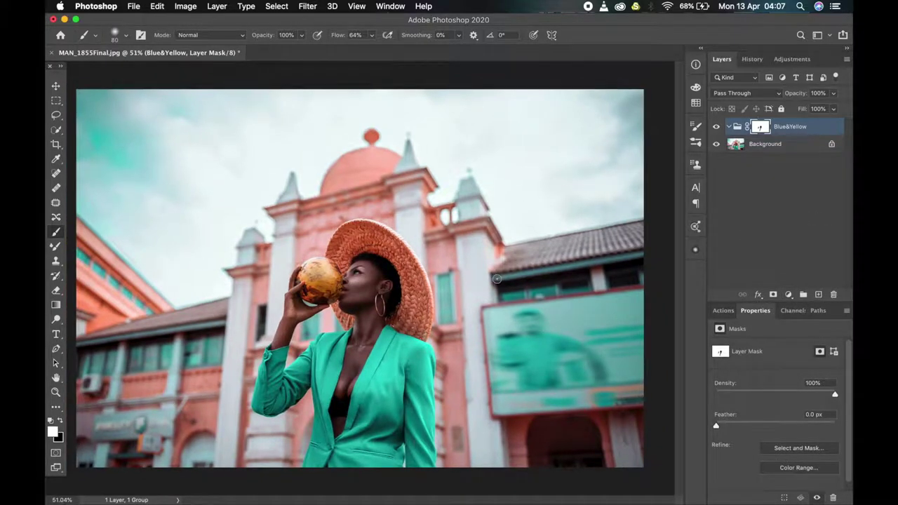
click(788, 295)
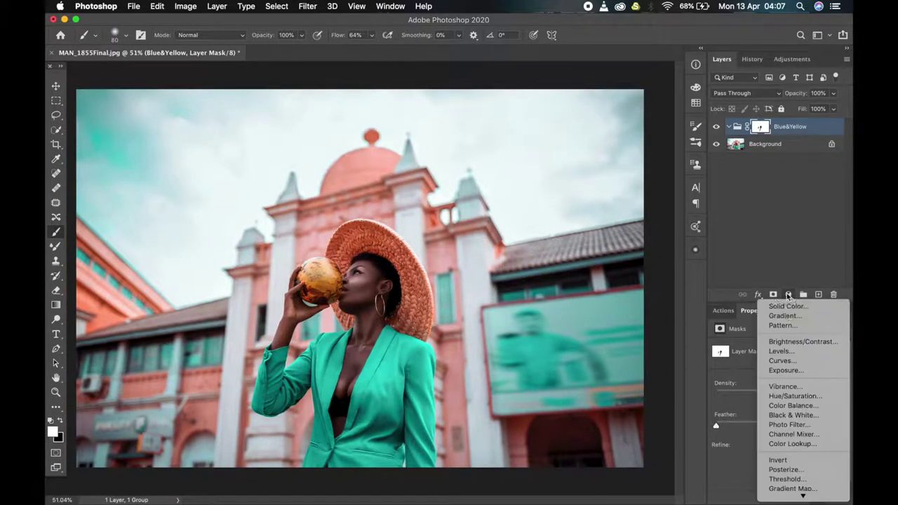
click(793, 397)
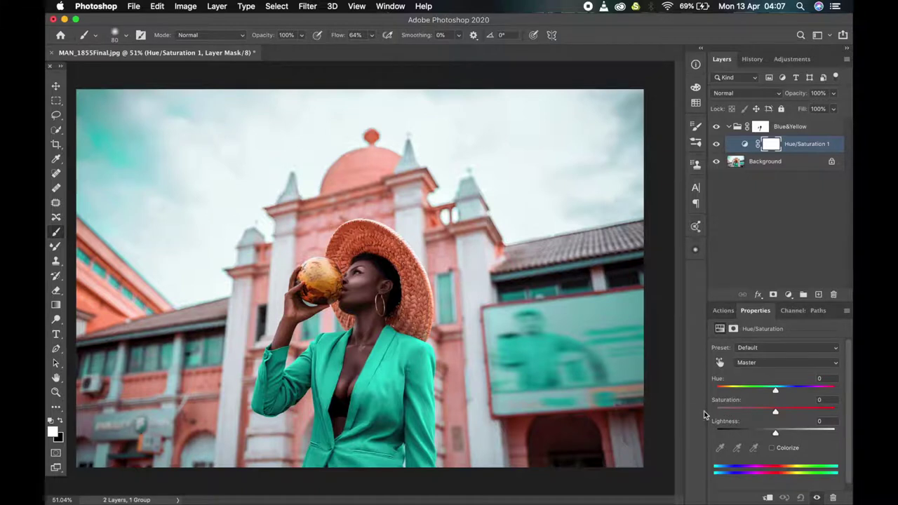
- Sample the woman's jacket with the on-image adjustment tool so the Hue/Saturation layer targets the Cyans range
click(719, 363)
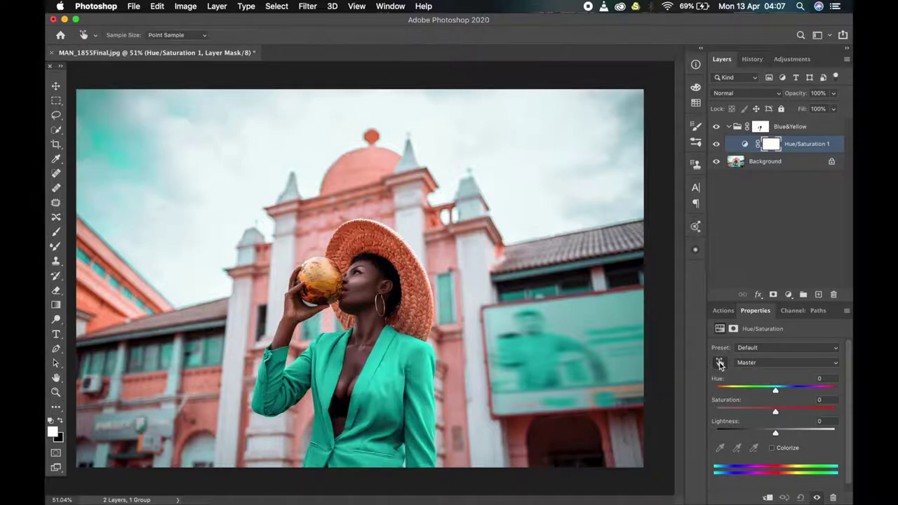
click(391, 364)
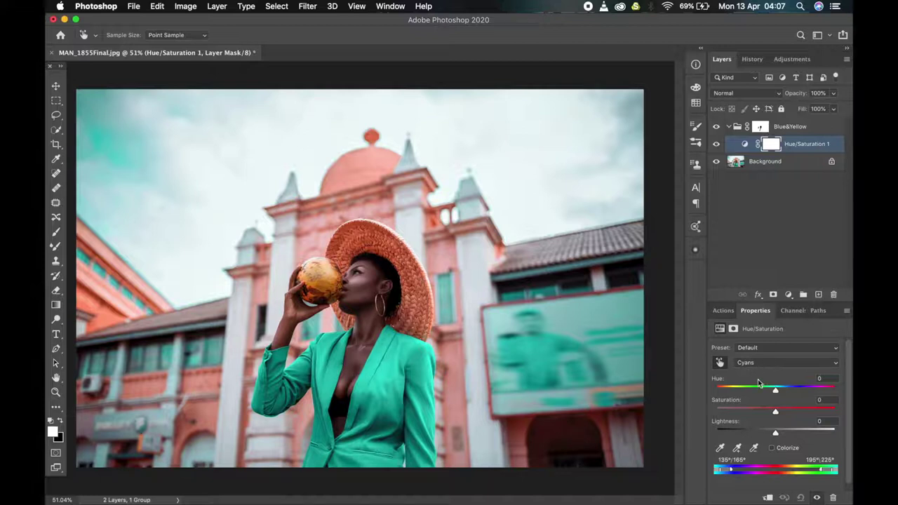
click(785, 362)
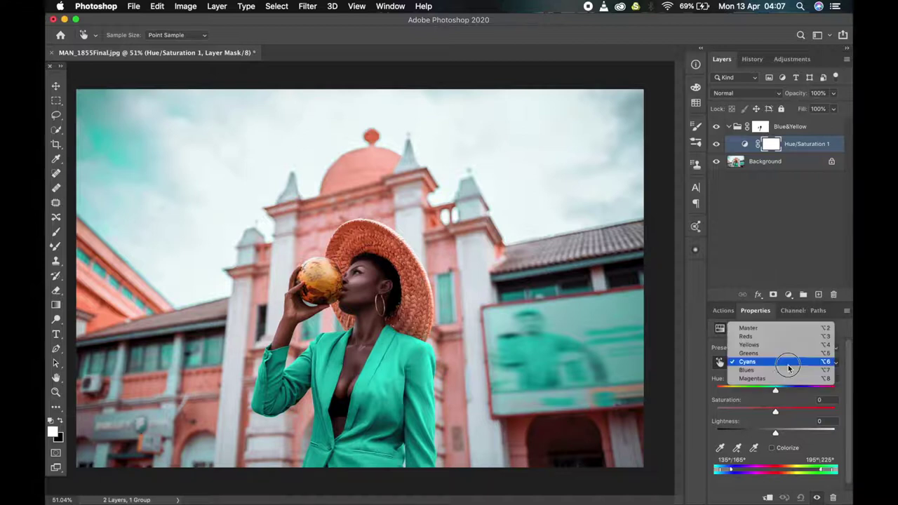
click(787, 363)
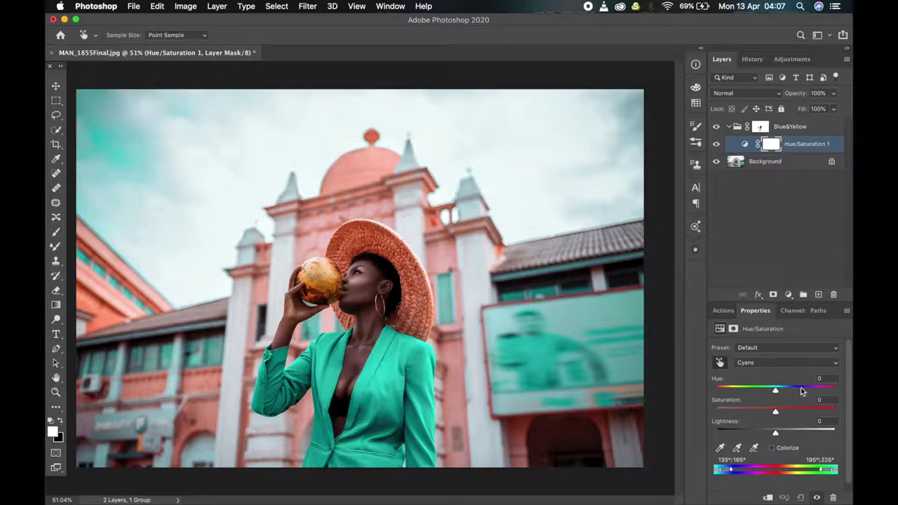
- Using the Adobe Color Themes wheel as reference, set the Cyans to hue +28, saturation +9 and lightness -8, and compare before and after
click(695, 227)
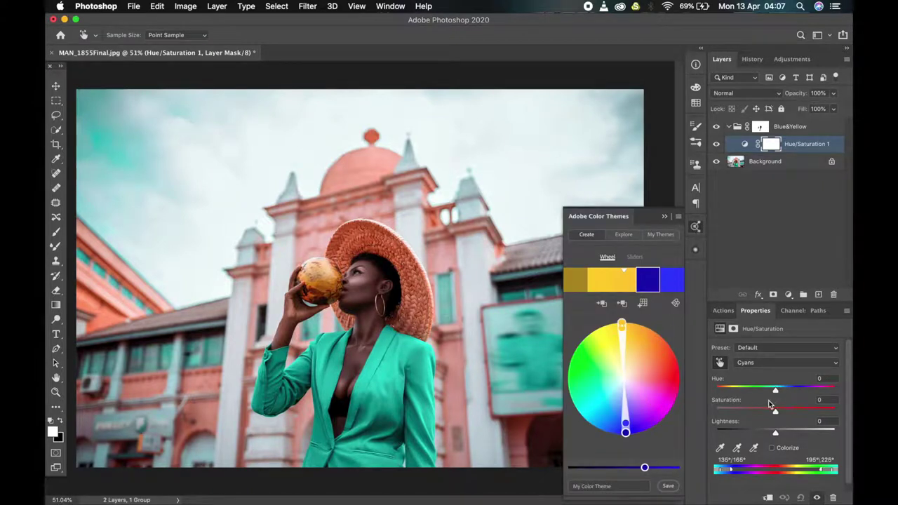
drag(775, 390, 796, 390)
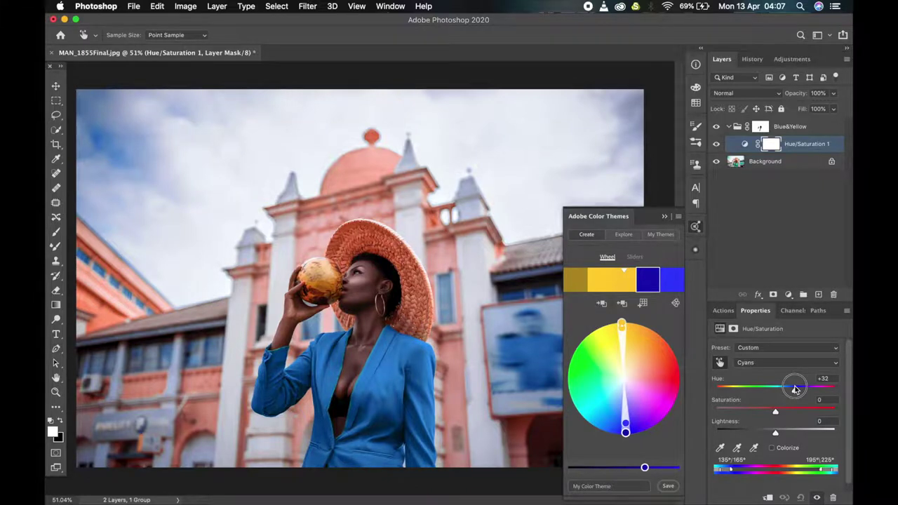
drag(795, 390, 798, 390)
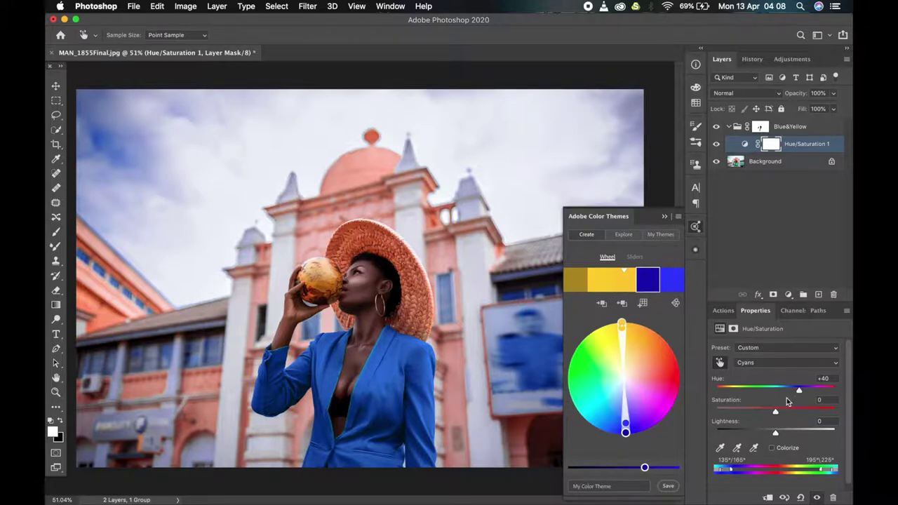
mouse_move(798, 390)
mouse_down()
mouse_move(786, 391)
mouse_move(793, 393)
mouse_up()
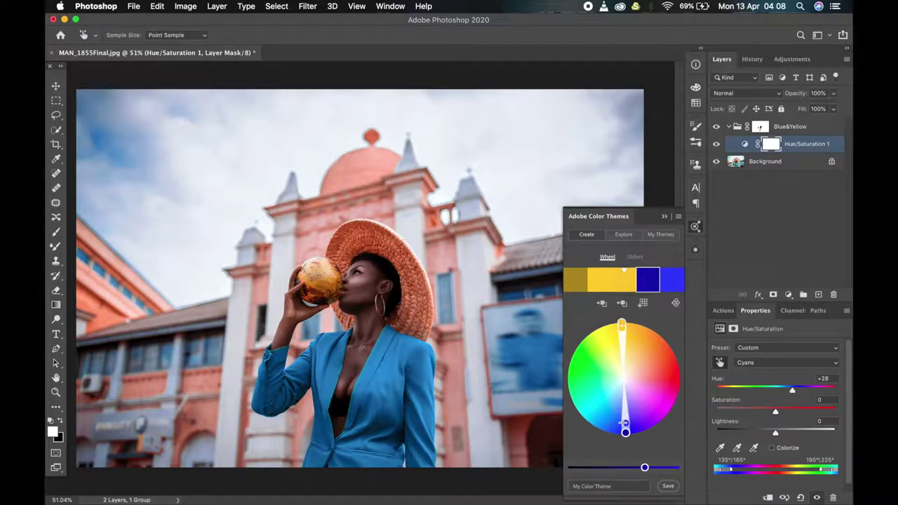
drag(775, 411, 783, 414)
drag(774, 432, 771, 434)
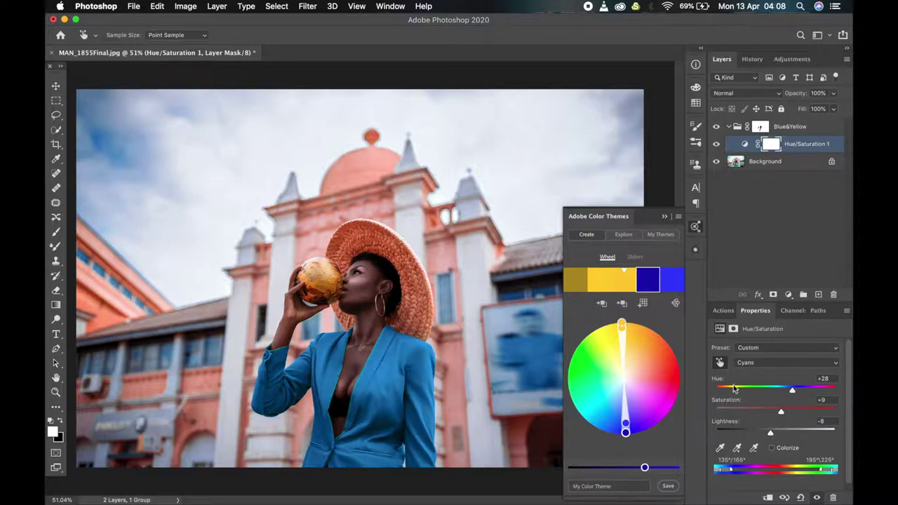
click(817, 498)
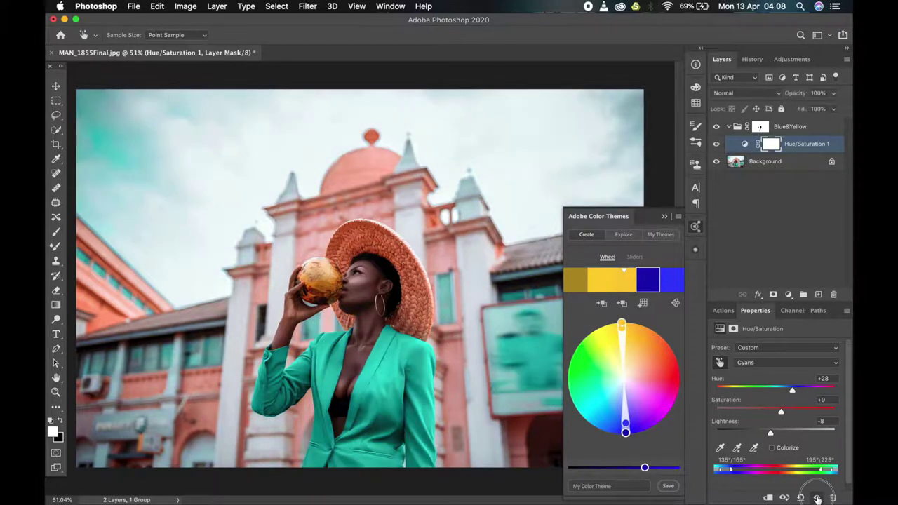
click(817, 498)
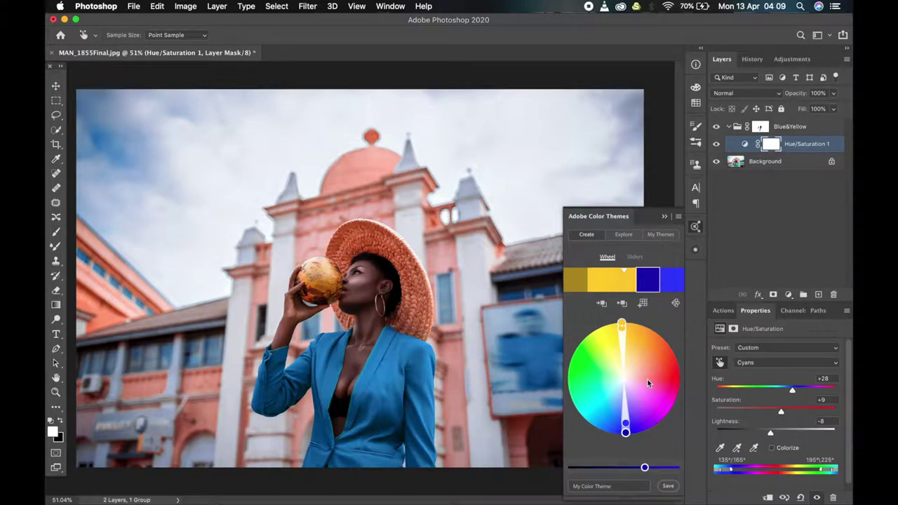
- Sample the building's dome to target the Reds, and set their hue to +16, saturation to +26 and lightness to -11
key(b)
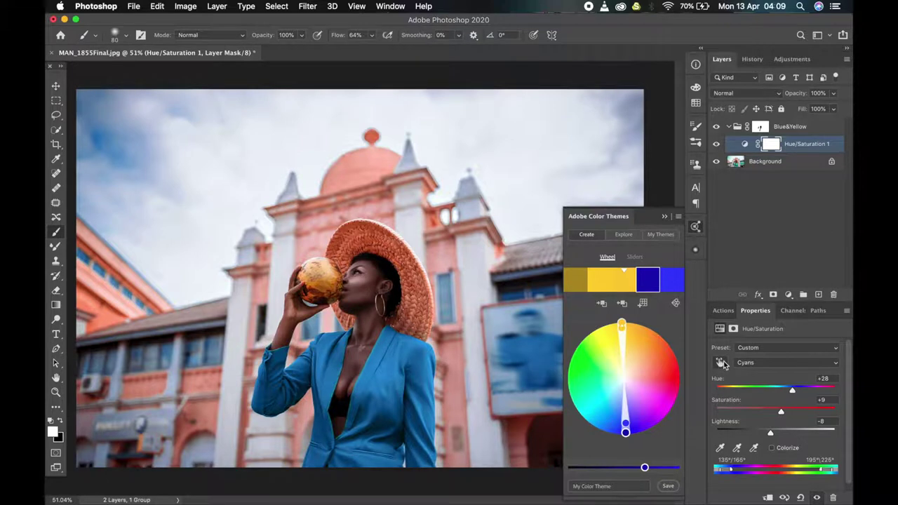
click(721, 362)
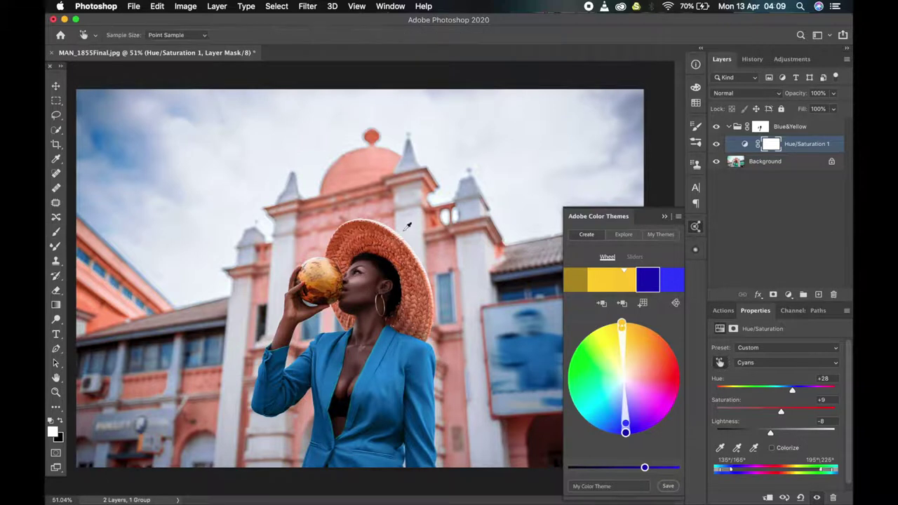
click(373, 158)
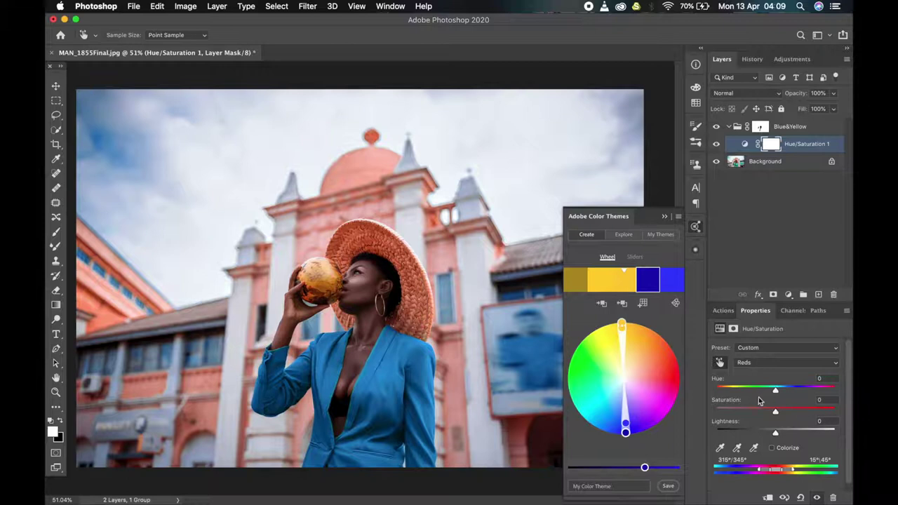
drag(775, 393, 786, 391)
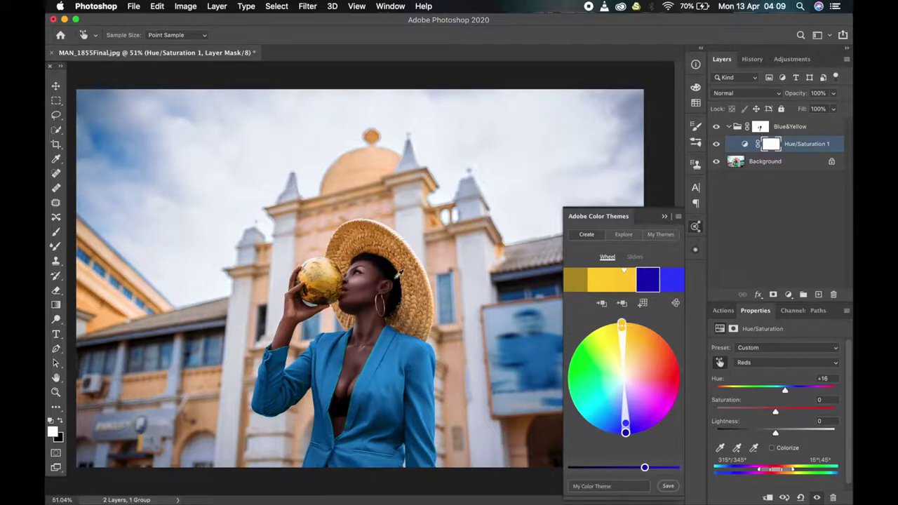
drag(775, 411, 768, 435)
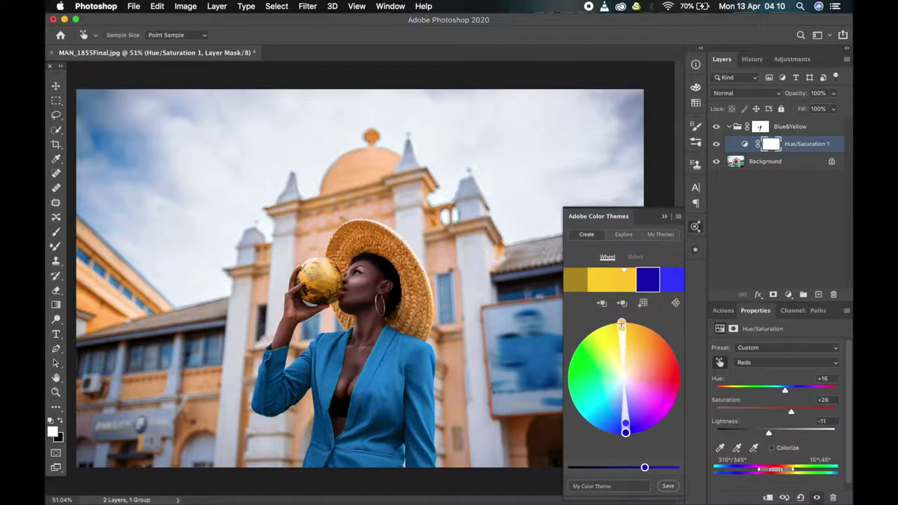
- Adjust the yellow reference on the color wheel, lower the Hue/Saturation layer's Master saturation to -23, and compare before and after
mouse_move(621, 324)
mouse_down()
mouse_move(620, 346)
mouse_move(622, 331)
mouse_up()
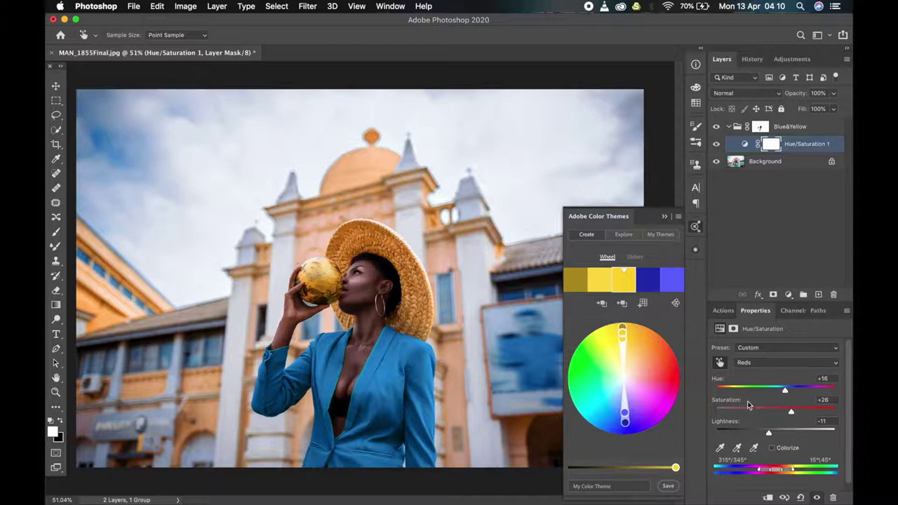
click(772, 363)
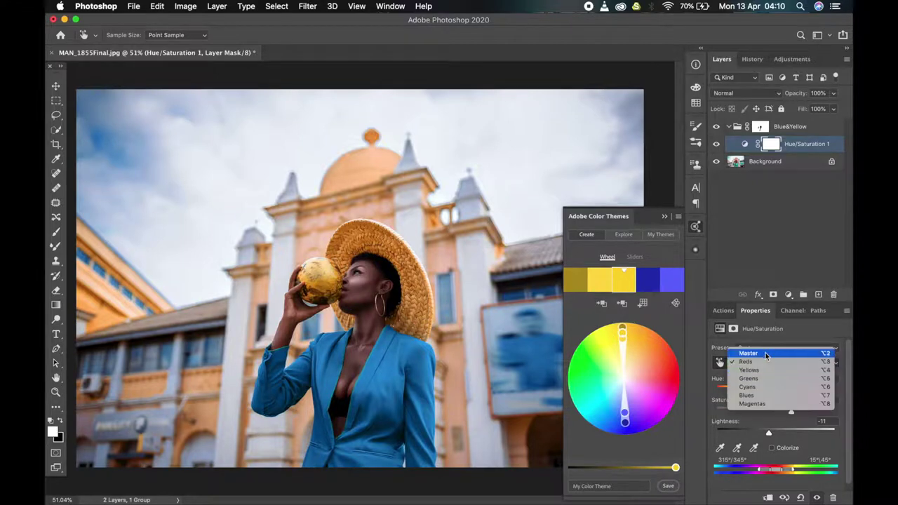
click(765, 356)
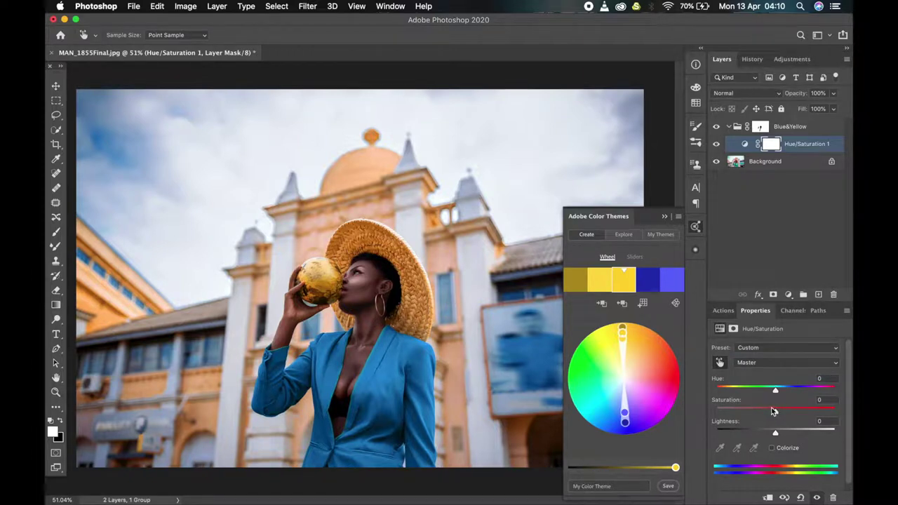
click(775, 411)
drag(775, 412, 761, 415)
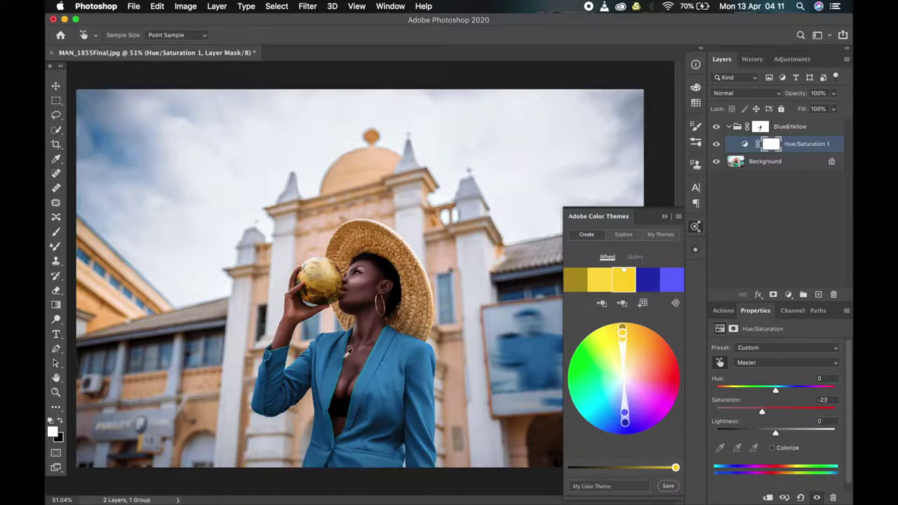
click(716, 145)
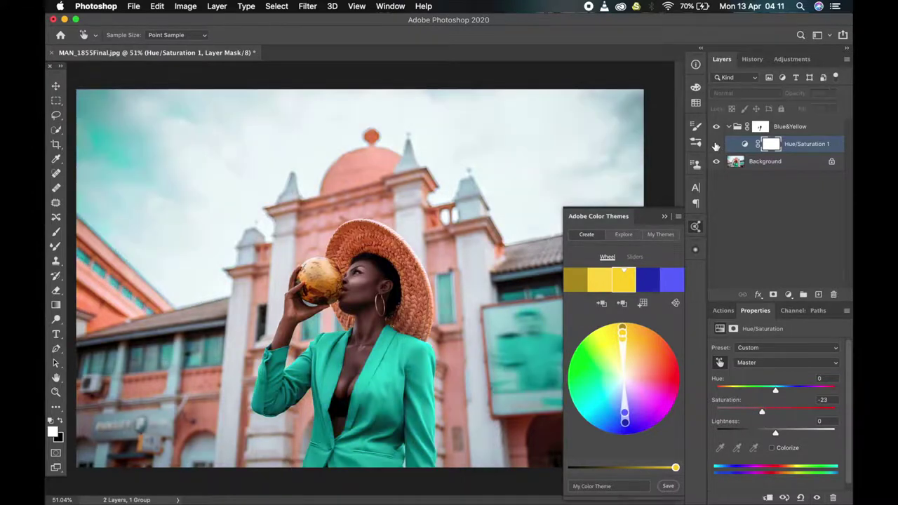
click(714, 145)
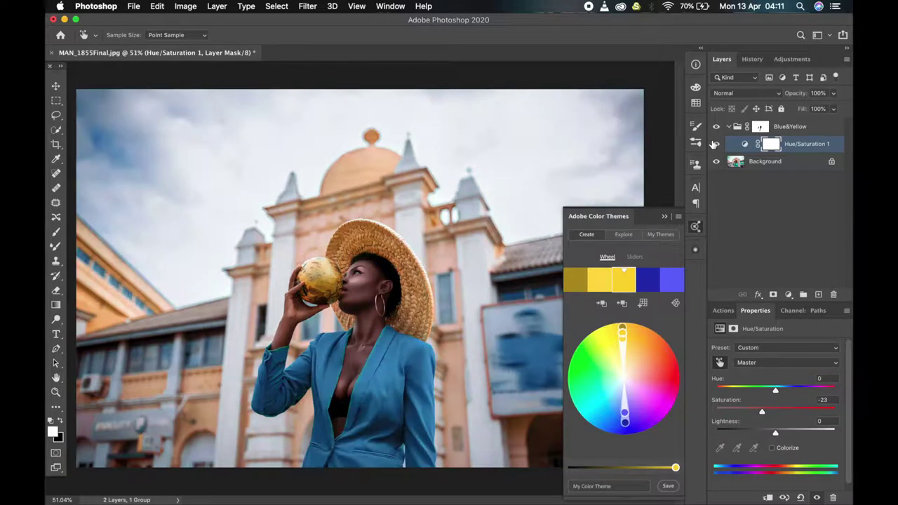
- Temporarily disable the Blue&Yellow group's mask to compare the woman's skin with and without it
shift+click(759, 128)
key(b)
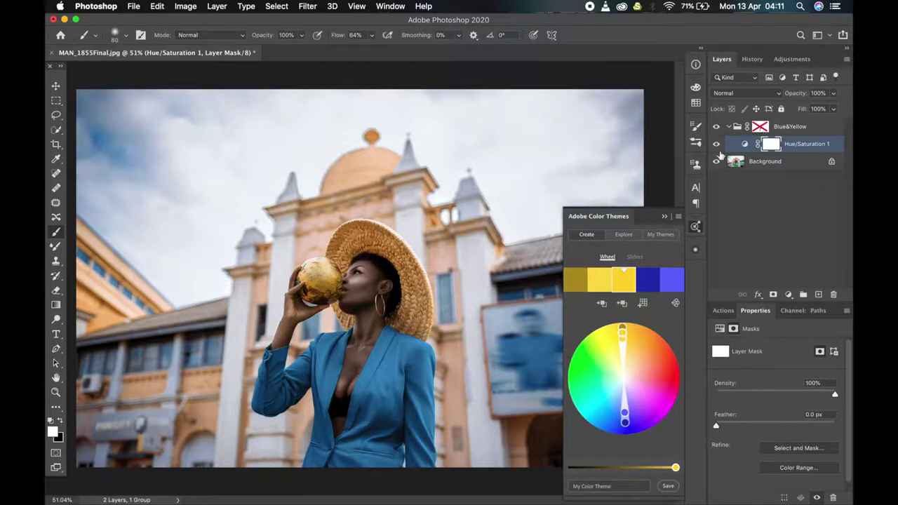
scroll(367, 281, up, 3)
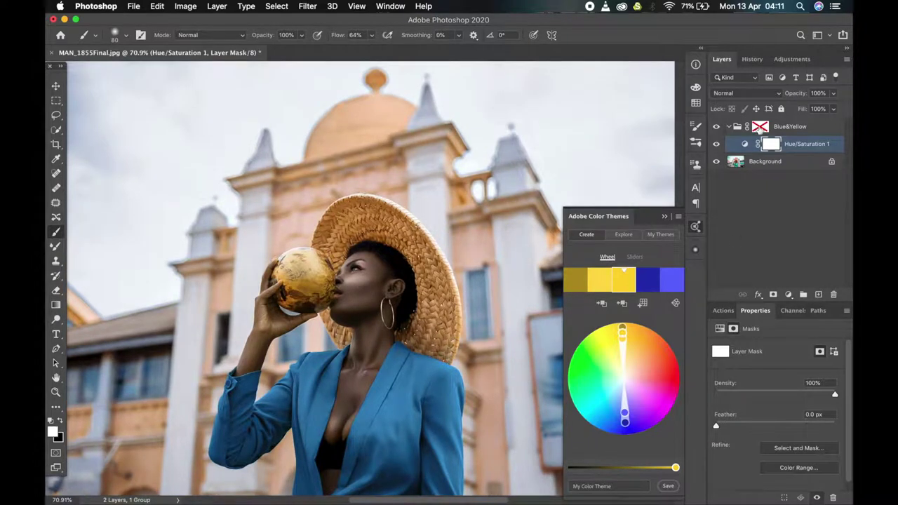
shift+click(758, 128)
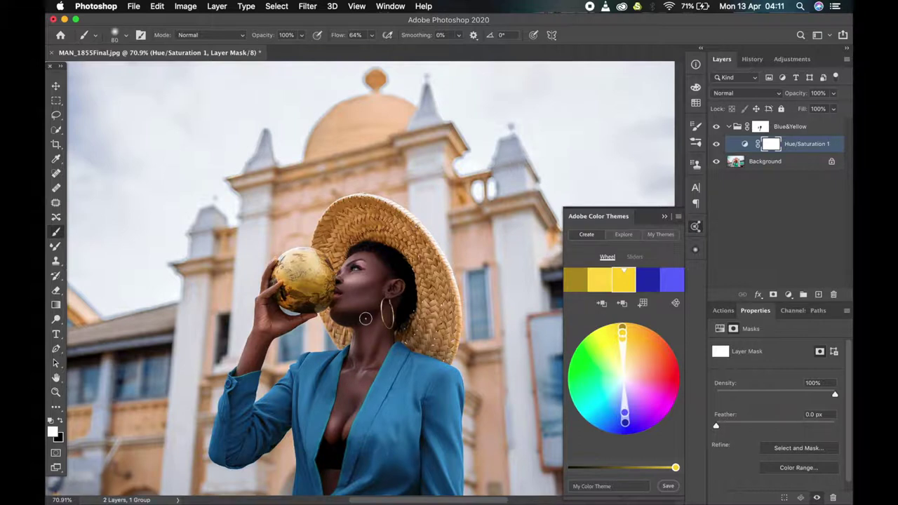
scroll(274, 400, down, 4)
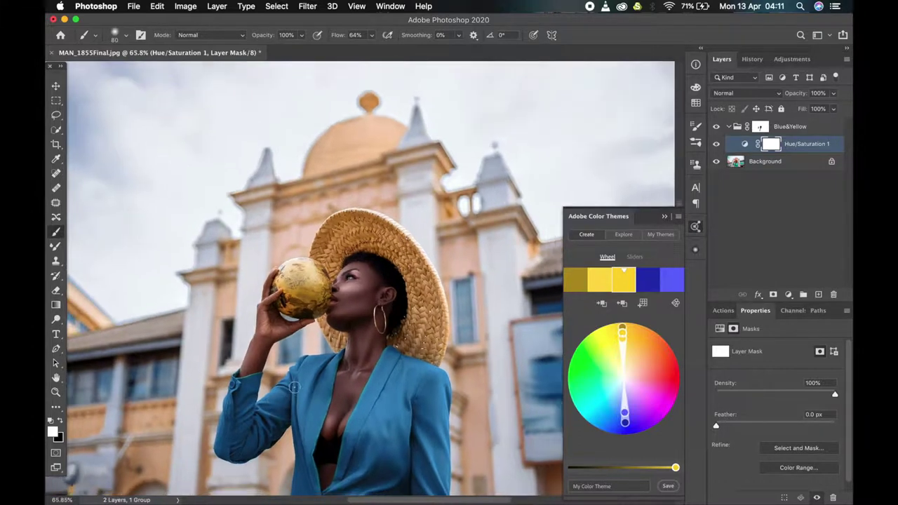
scroll(298, 388, down, 4)
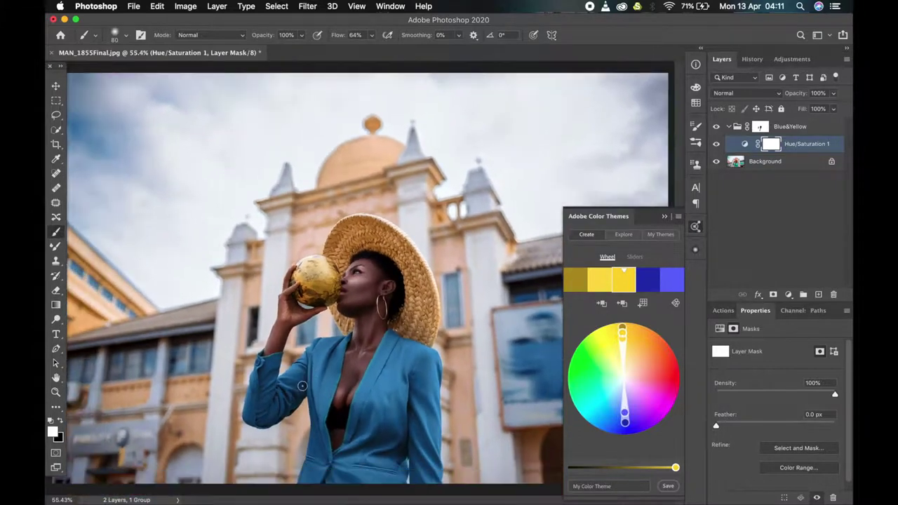
scroll(302, 384, down, 2)
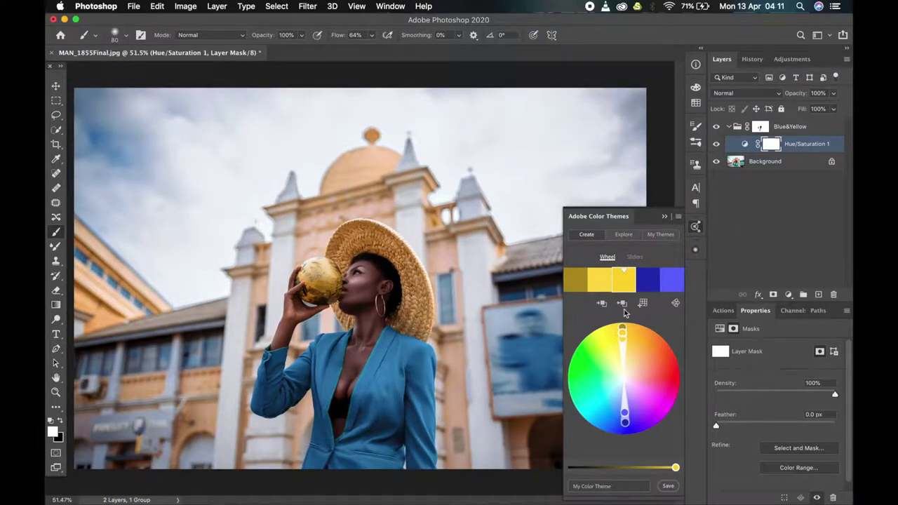
- Add a Selective Color adjustment layer and set its Yellows to cyan -30, magenta +5, yellow -29 and black +6
click(788, 295)
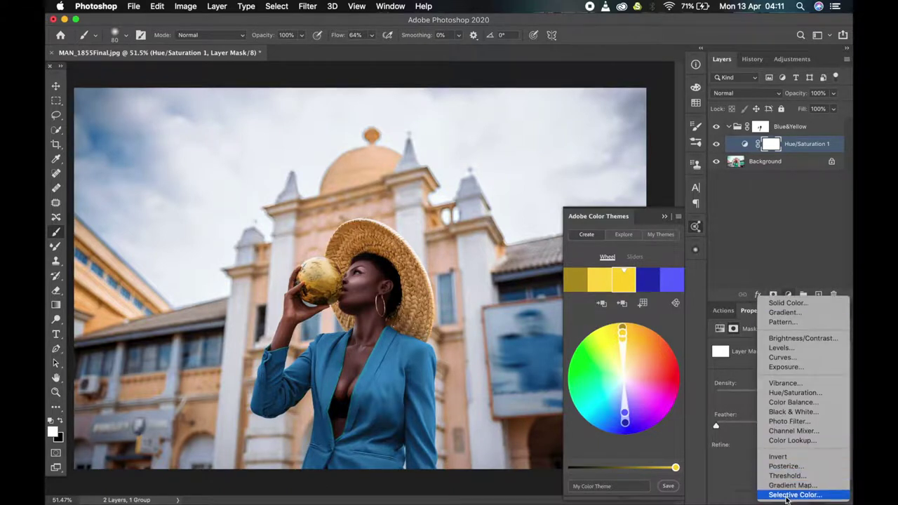
click(787, 495)
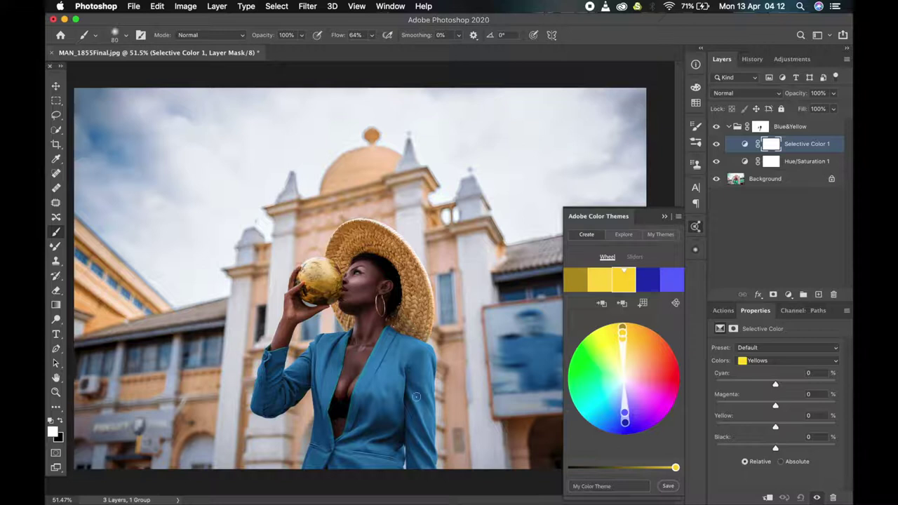
drag(775, 384, 779, 448)
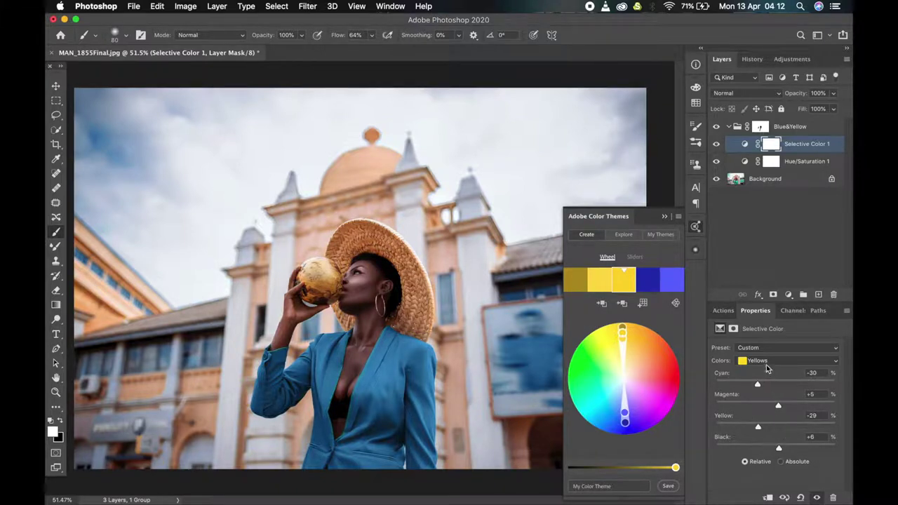
- Set the Selective Color layer's Reds to yellow +5 and black +2
click(765, 362)
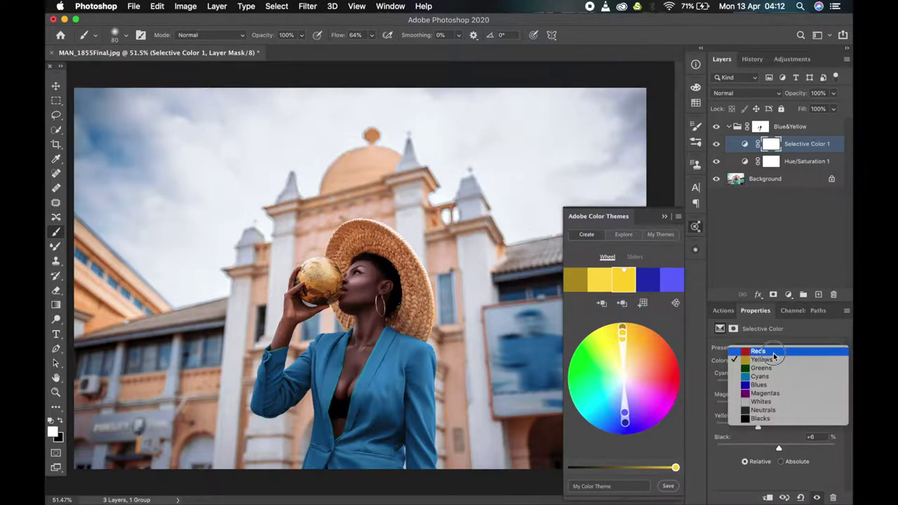
click(768, 343)
drag(775, 427, 782, 444)
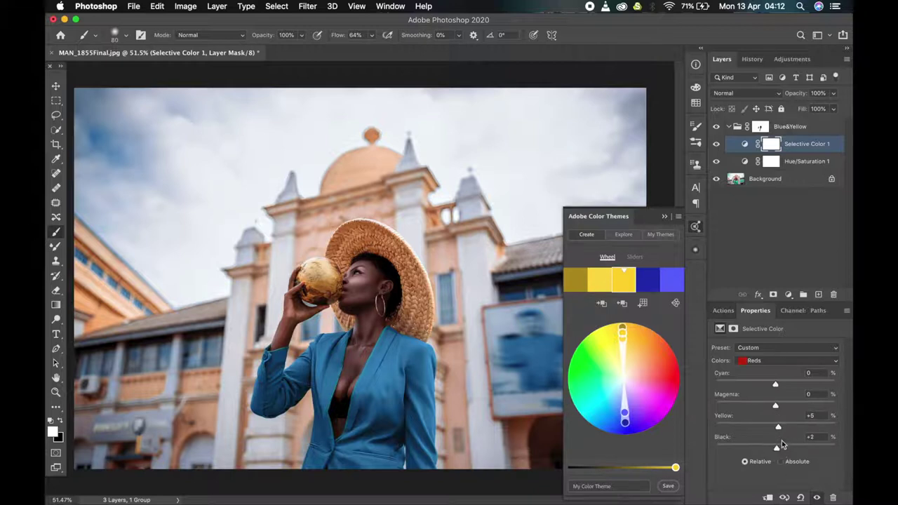
- Set the Selective Color layer's Cyans to cyan +10, magenta +21, yellow -30 and black +5, and compare before and after
click(774, 361)
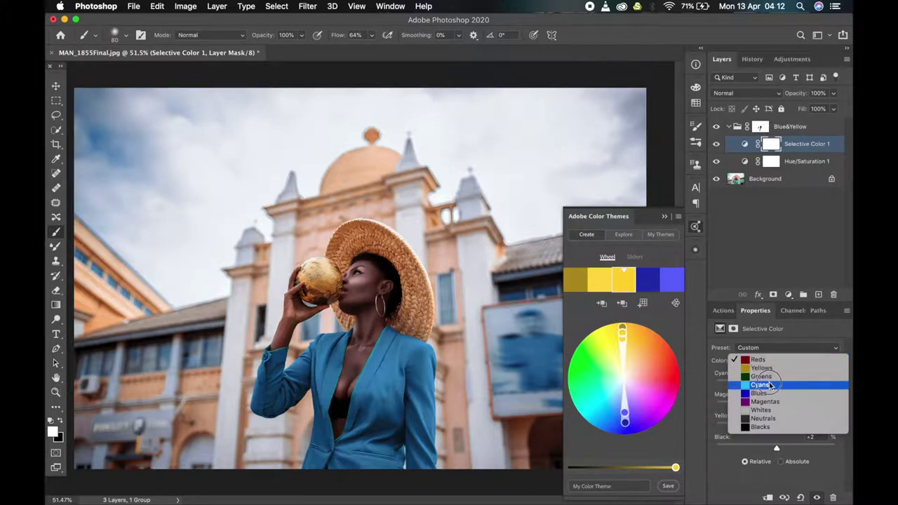
click(770, 385)
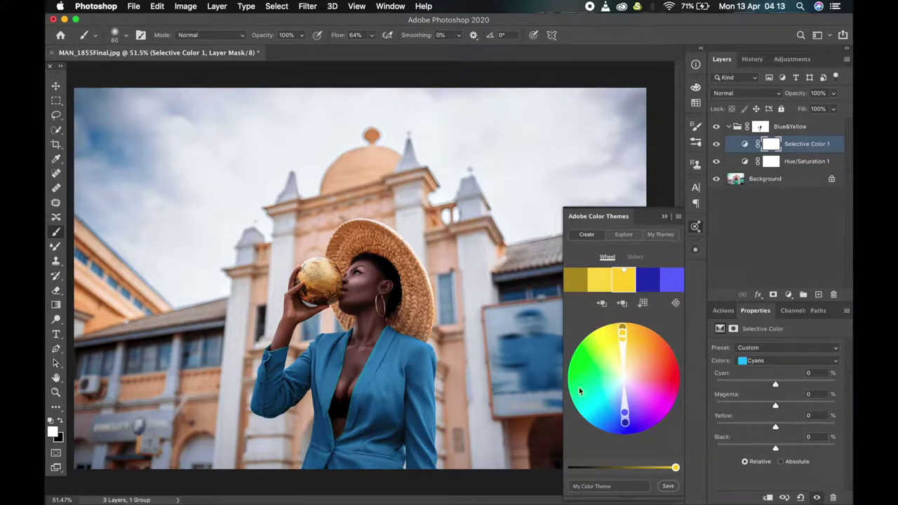
drag(775, 385, 787, 406)
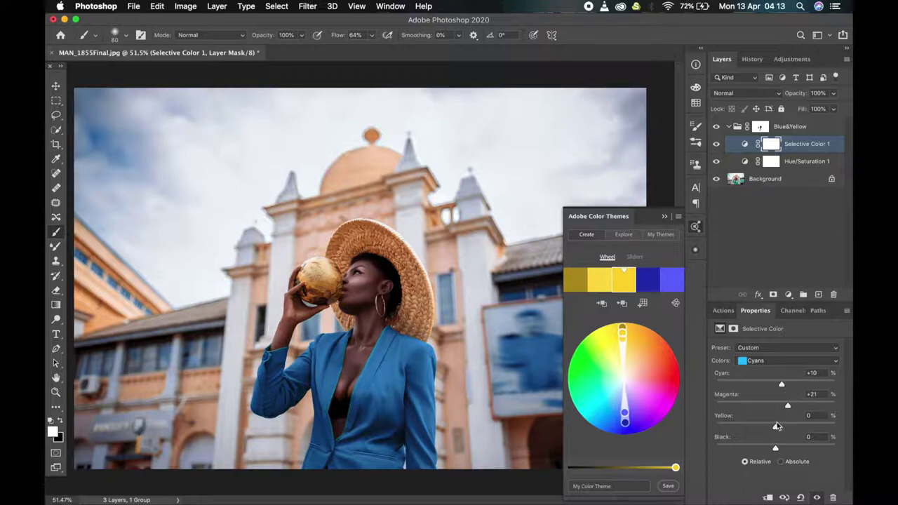
drag(775, 426, 778, 449)
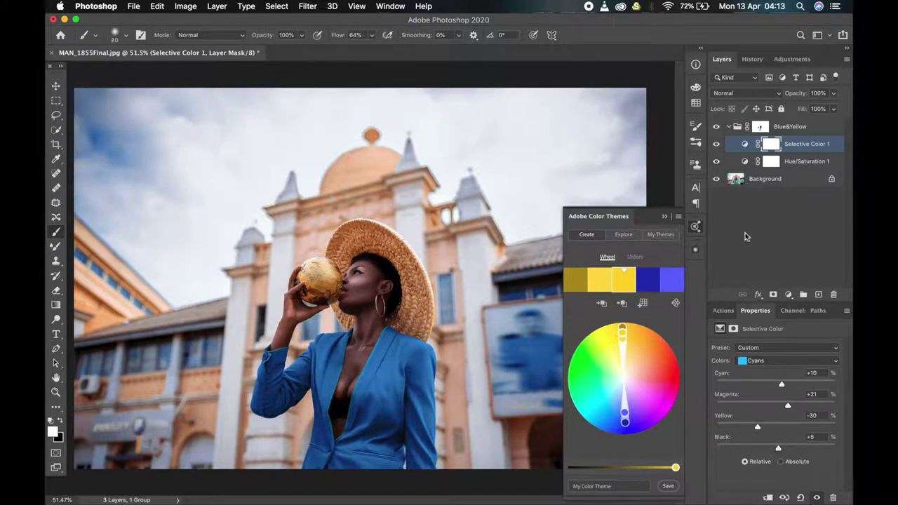
click(716, 144)
- Add a Color Balance adjustment layer and shift its Shadows to +5 toward blue and slightly toward cyan
click(787, 295)
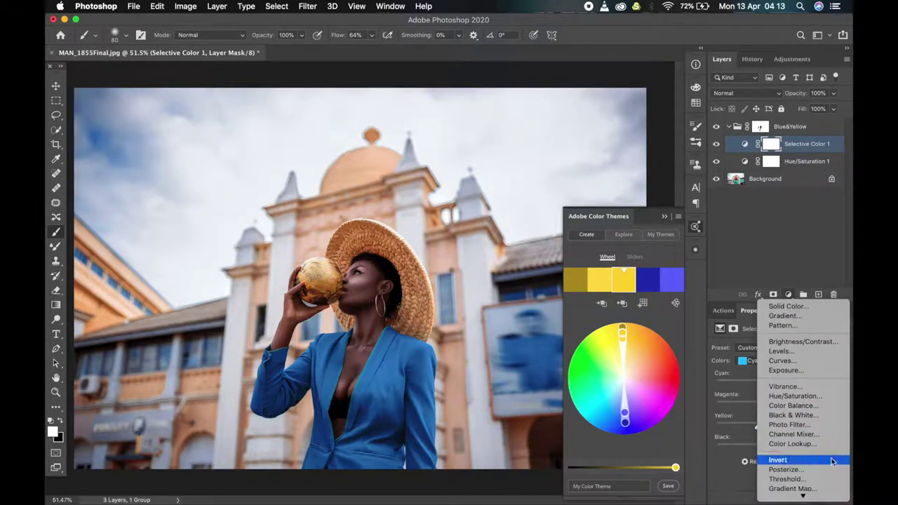
click(791, 402)
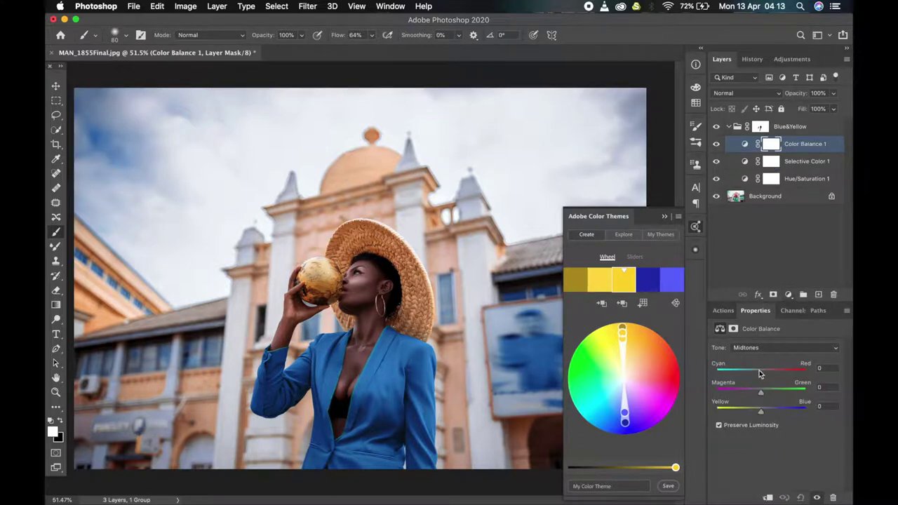
click(763, 349)
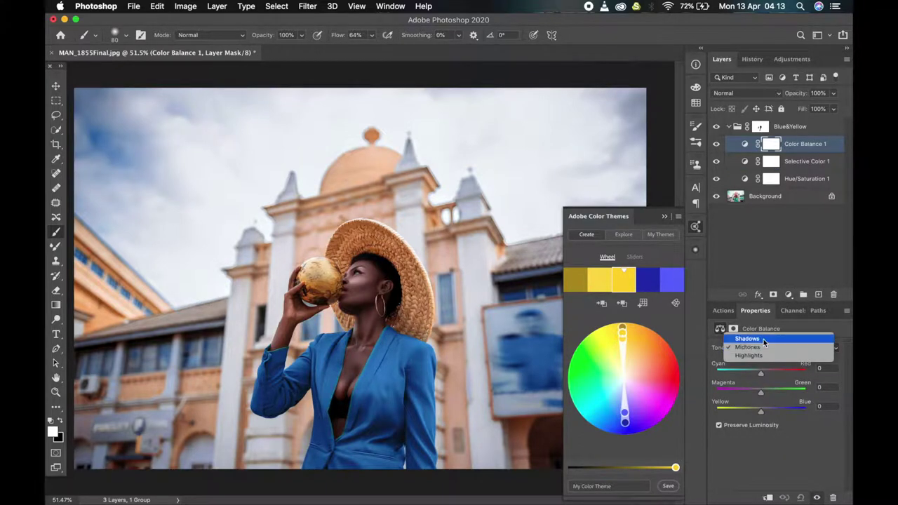
click(762, 340)
click(763, 411)
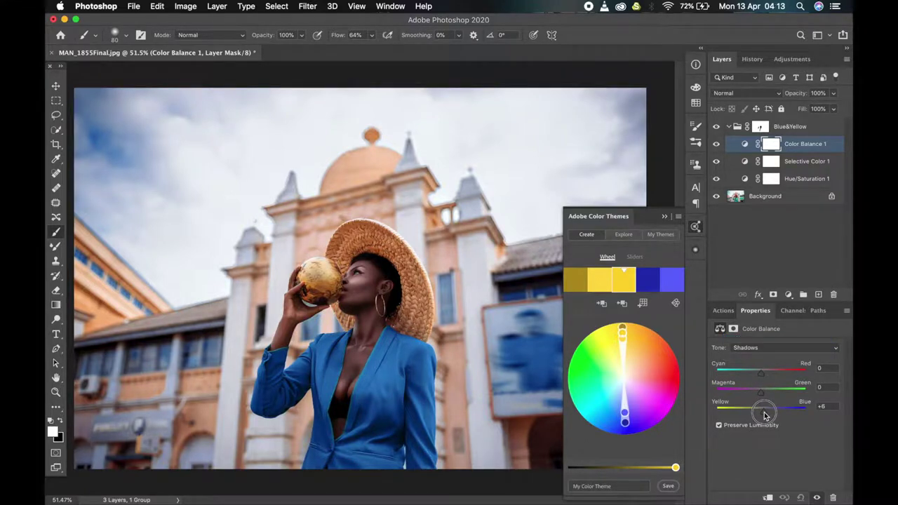
drag(764, 415, 762, 413)
mouse_move(760, 371)
mouse_down()
mouse_move(751, 375)
mouse_move(774, 374)
mouse_move(759, 375)
mouse_up()
- Shift the Color Balance layer's Highlights to -5 toward cyan and slightly toward yellow
click(757, 347)
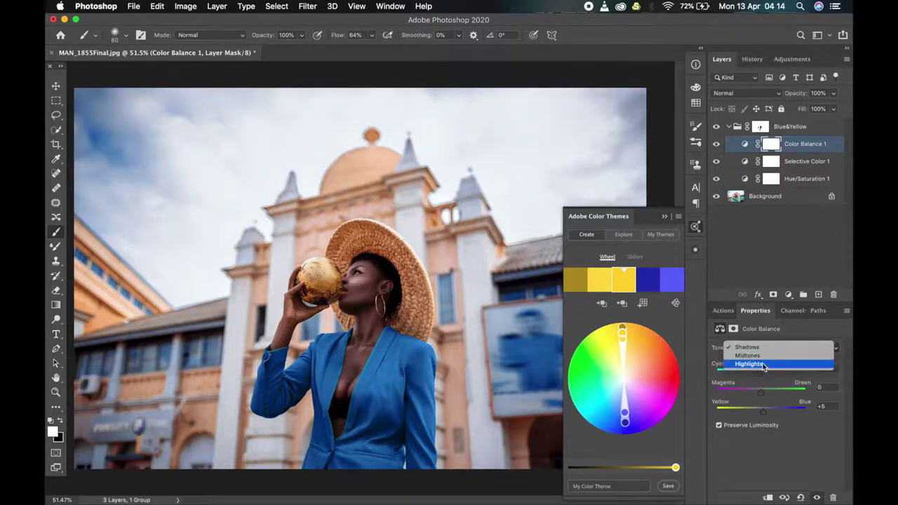
click(758, 363)
drag(762, 376, 758, 375)
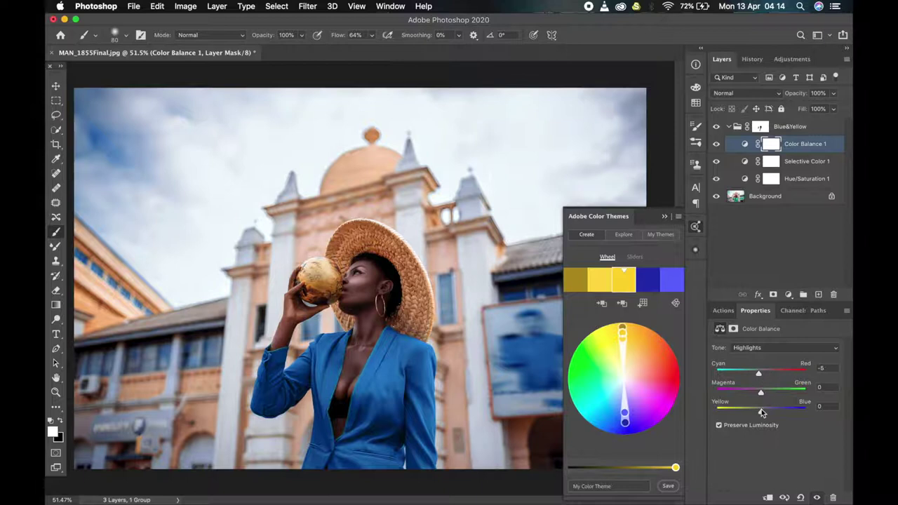
drag(761, 410, 758, 413)
drag(760, 413, 758, 414)
- Collapse the Blue&Yellow group to compare the image with and without it, and close Adobe Color Themes
click(731, 127)
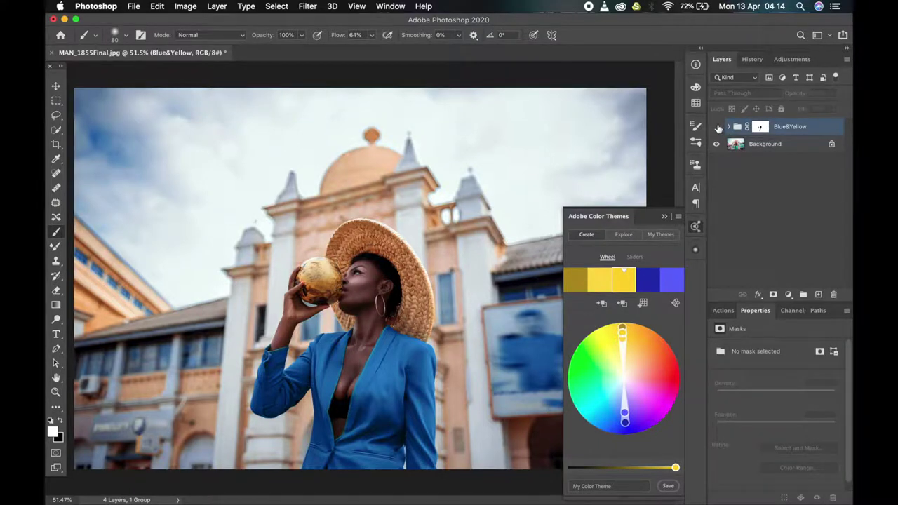
click(716, 128)
click(716, 127)
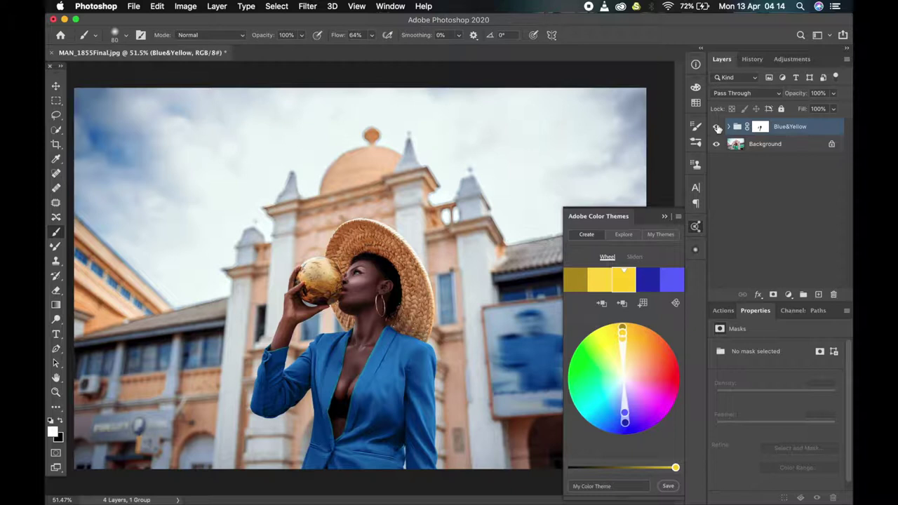
click(717, 128)
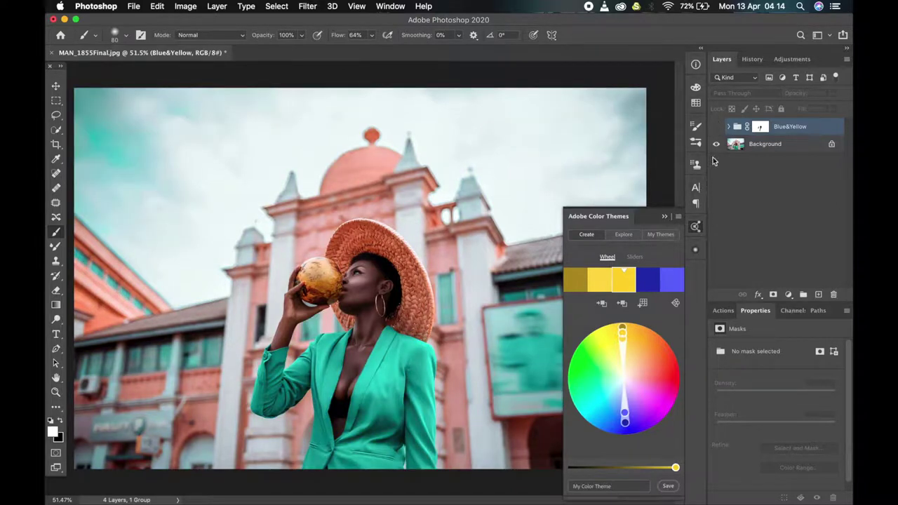
click(716, 127)
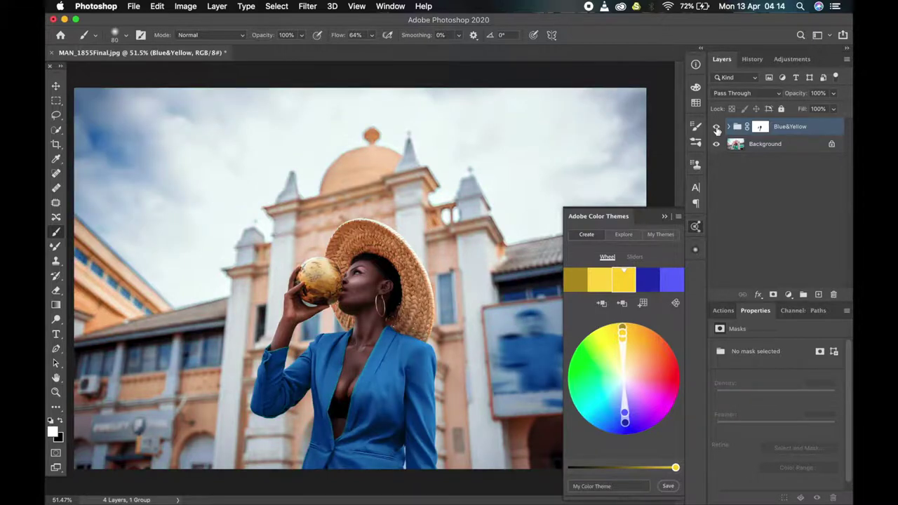
click(716, 127)
click(716, 127)
click(663, 219)
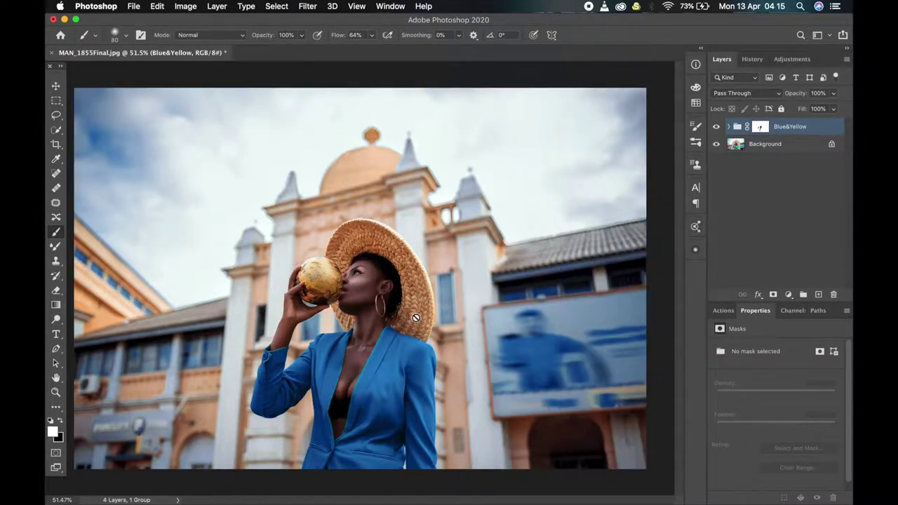
key(alt+shift+super+w)
- Reduce the density of the Blue&Yellow group's layer mask to 80% so the skin picks up some of the grade
click(728, 126)
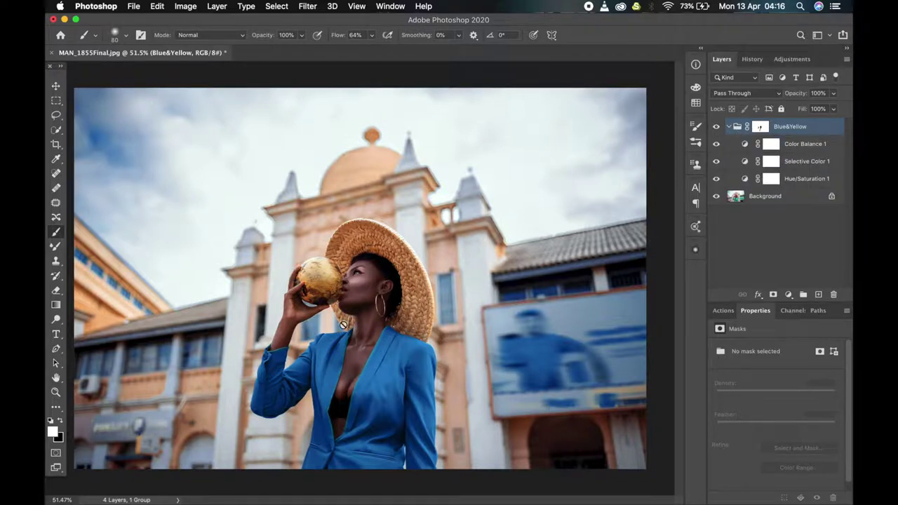
click(760, 128)
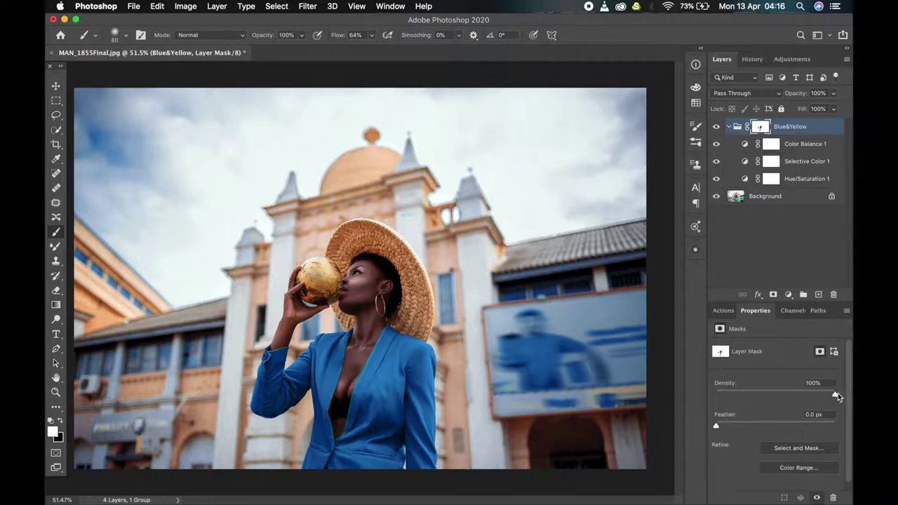
mouse_move(835, 397)
mouse_down()
mouse_move(696, 383)
mouse_move(820, 393)
mouse_move(811, 395)
mouse_up()
drag(395, 342, 373, 288)
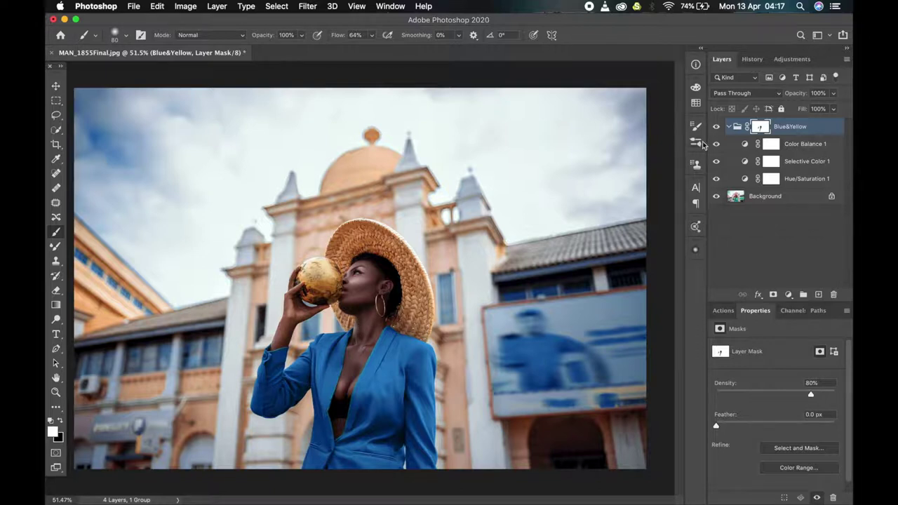
- Collapse the Blue&Yellow group, switch to MAN_1855.CR2 in Camera Raw, and compare its edit with the Camera Raw Defaults
click(728, 127)
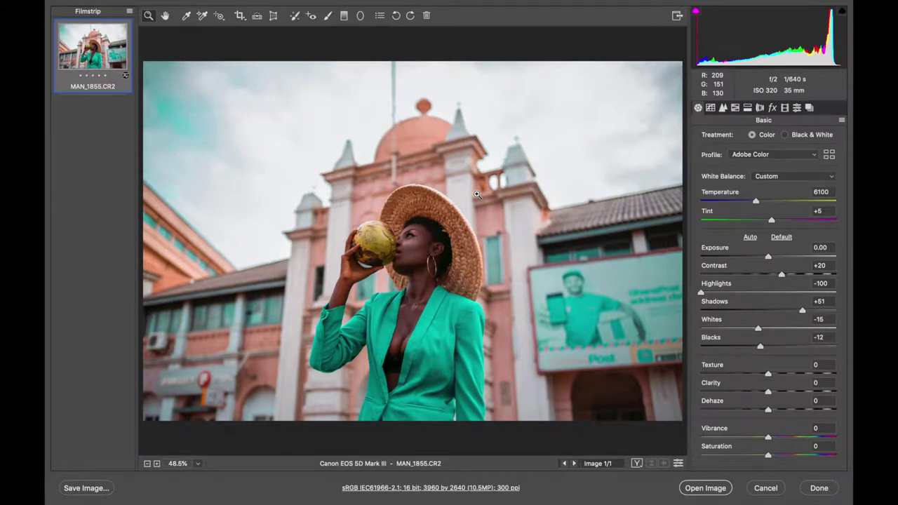
click(841, 120)
click(825, 143)
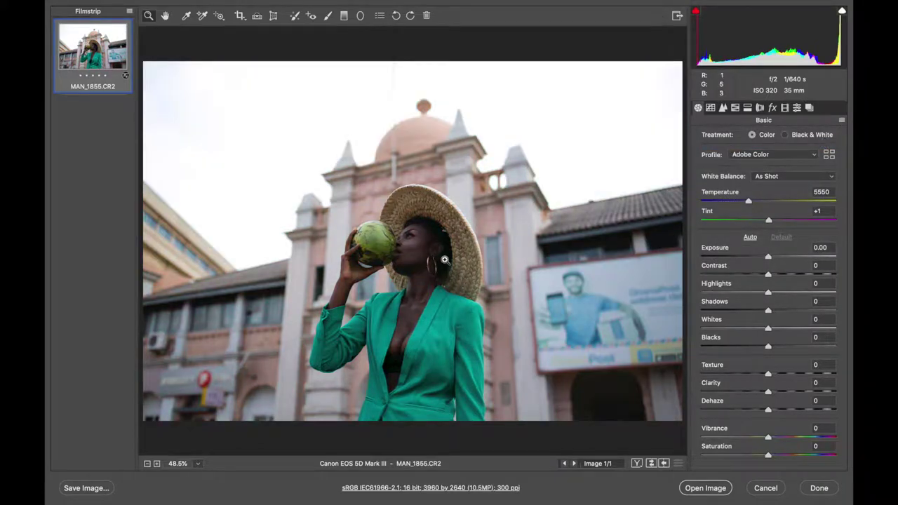
key(ctrl+z)
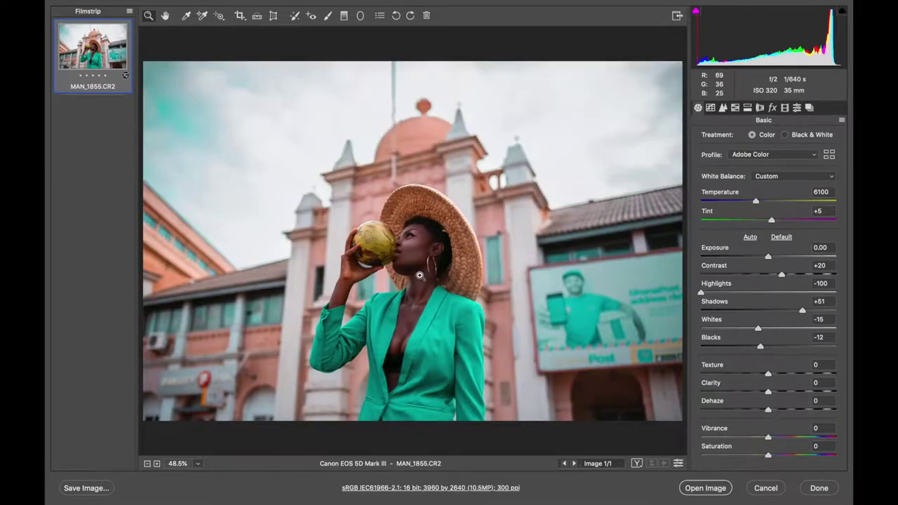
- Set the raw image's Exposure to +0.10 and reset its Split Toning to the default values
click(769, 257)
drag(769, 257, 771, 258)
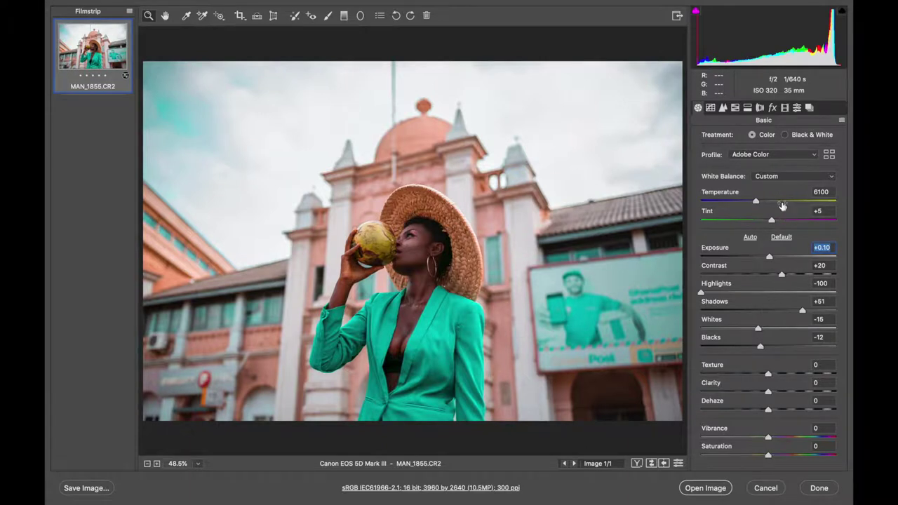
click(760, 107)
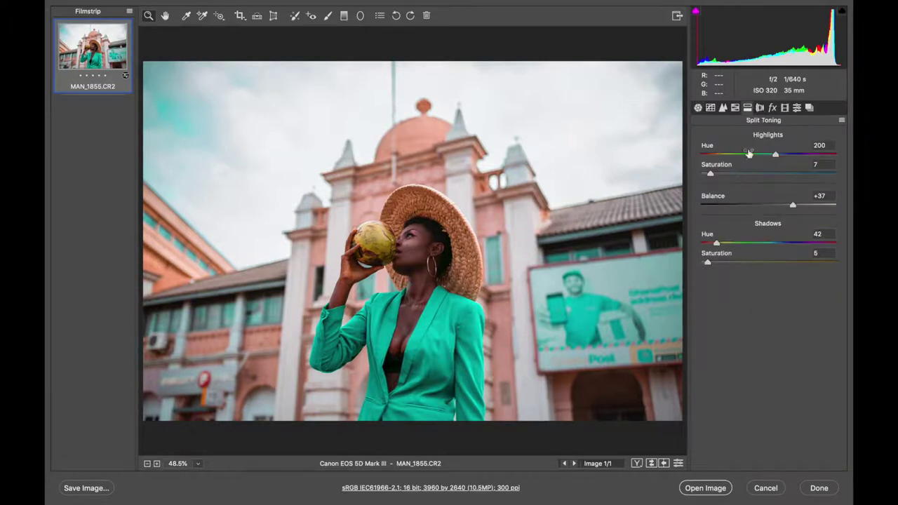
click(678, 463)
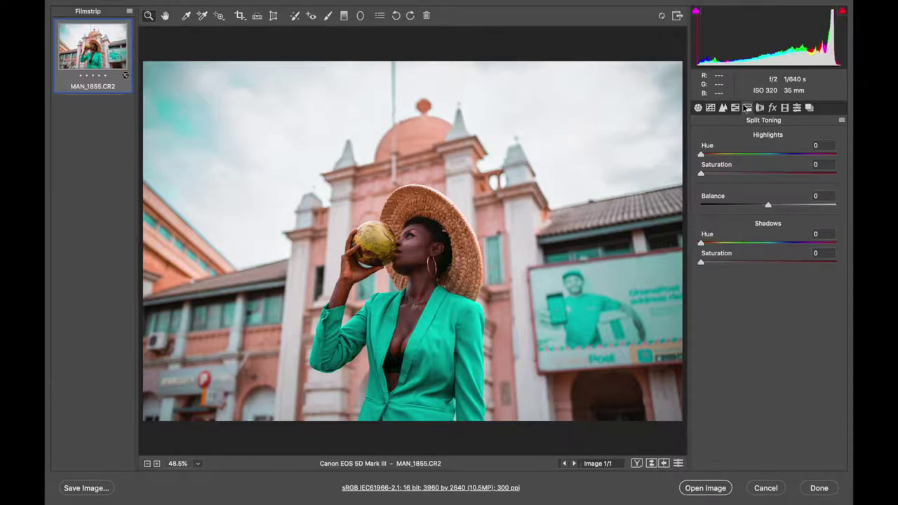
- Reset the existing HSL and Calibration adjustments to their default values
click(734, 107)
click(706, 138)
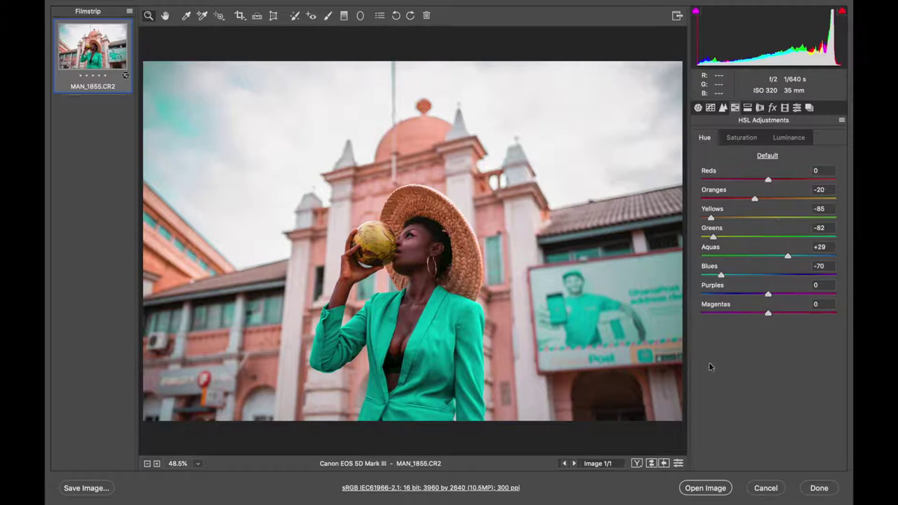
click(678, 463)
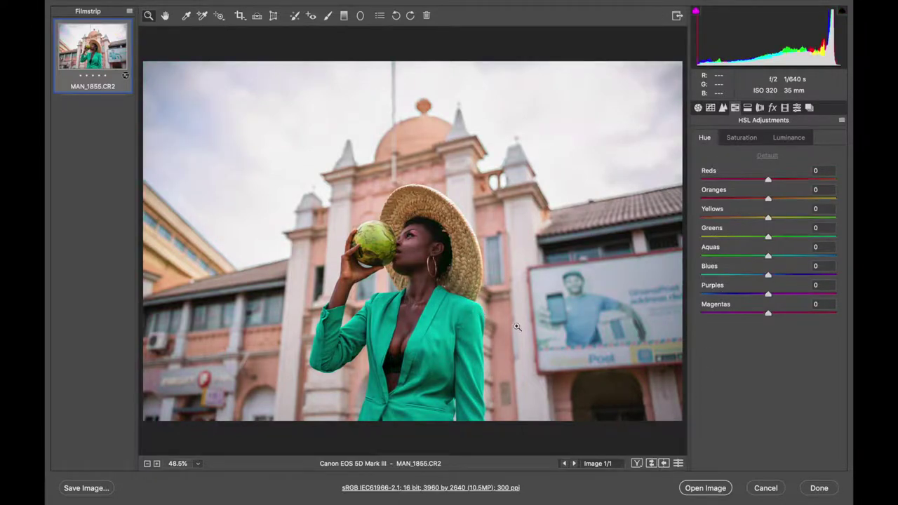
click(784, 108)
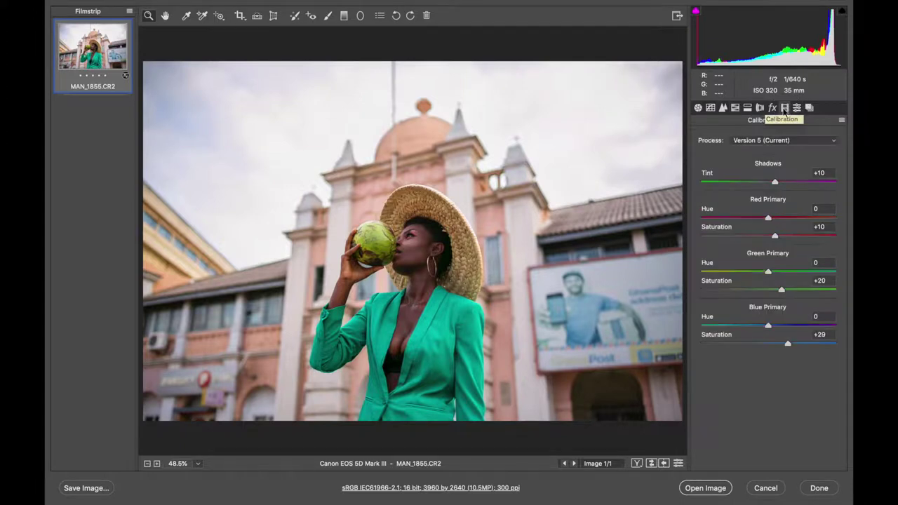
click(677, 464)
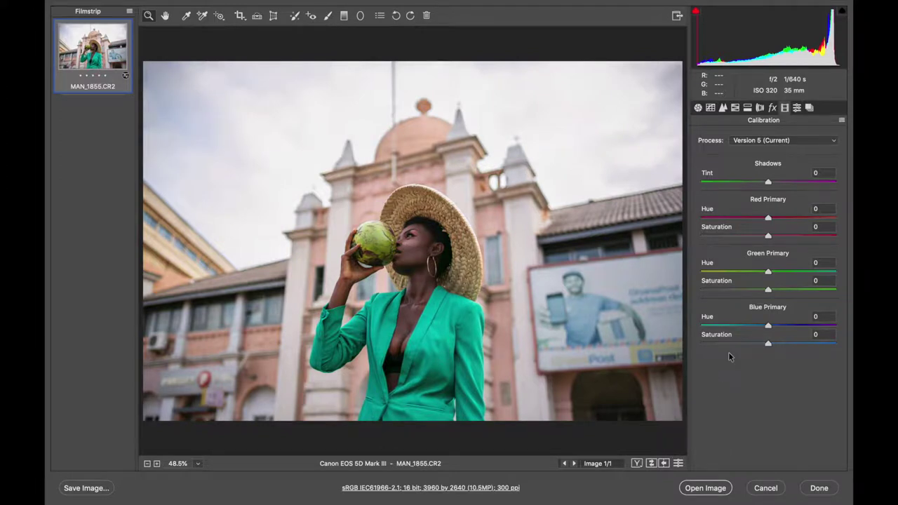
- Compare the image with the Camera Raw Defaults, and review its Basic settings and Adjustment Brush edits
click(842, 120)
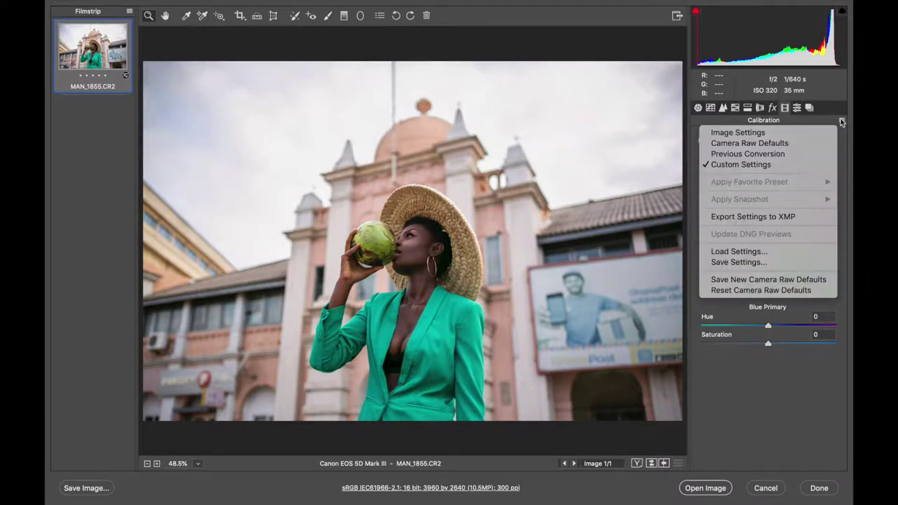
click(807, 144)
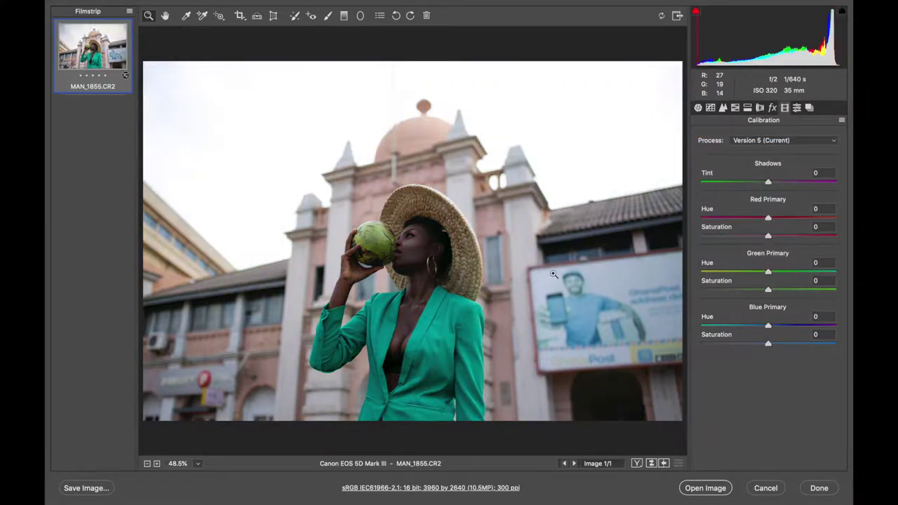
click(698, 107)
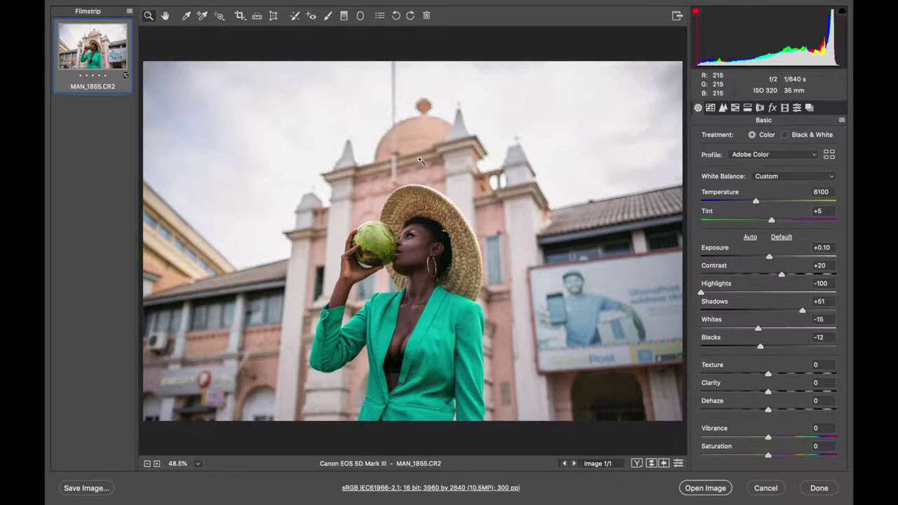
click(327, 16)
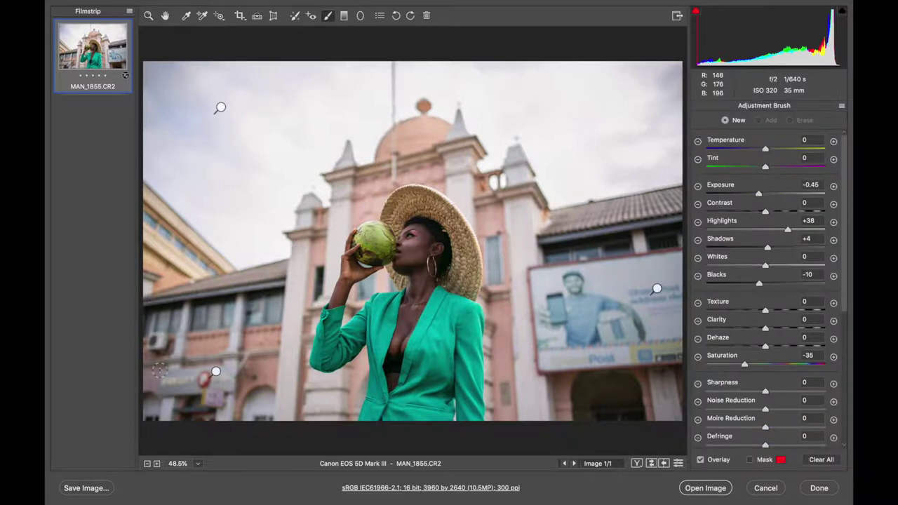
click(148, 16)
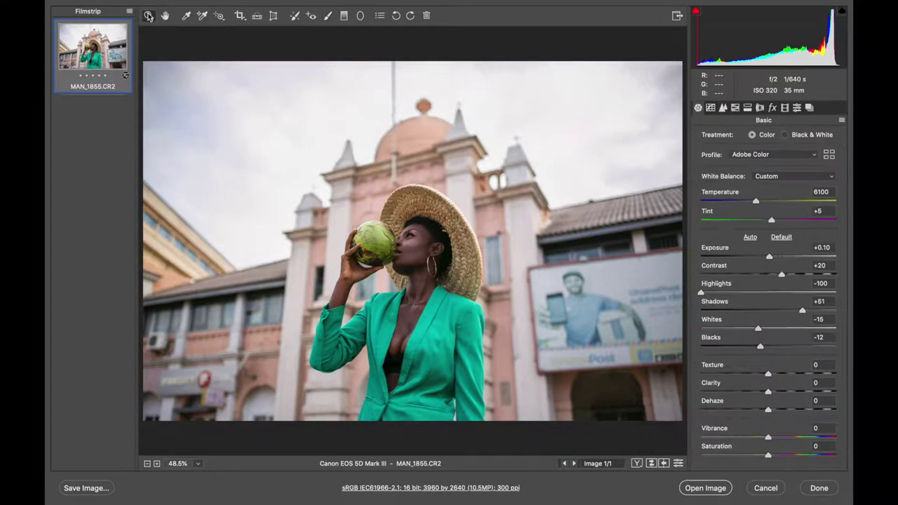
- Set the HSL hue of Aquas to +100 and of Blues to -7 so the green suit turns blue
click(748, 110)
click(736, 109)
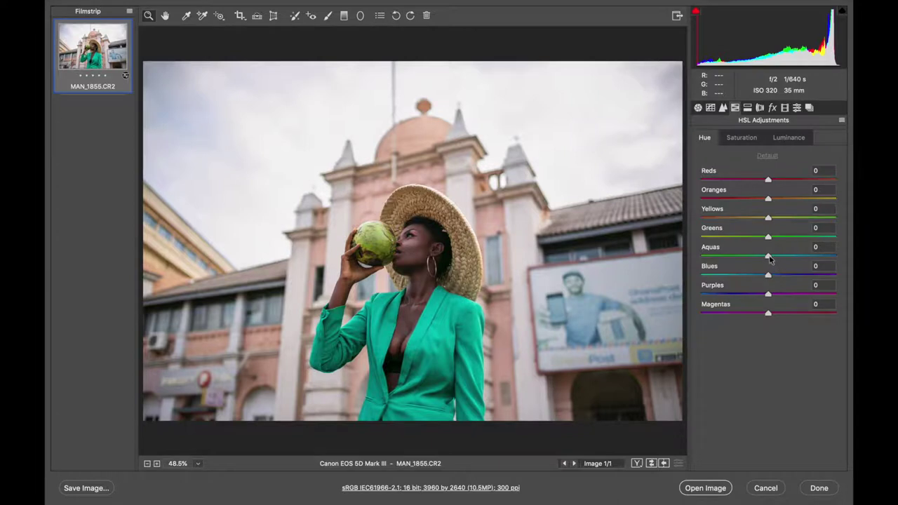
drag(768, 257, 850, 252)
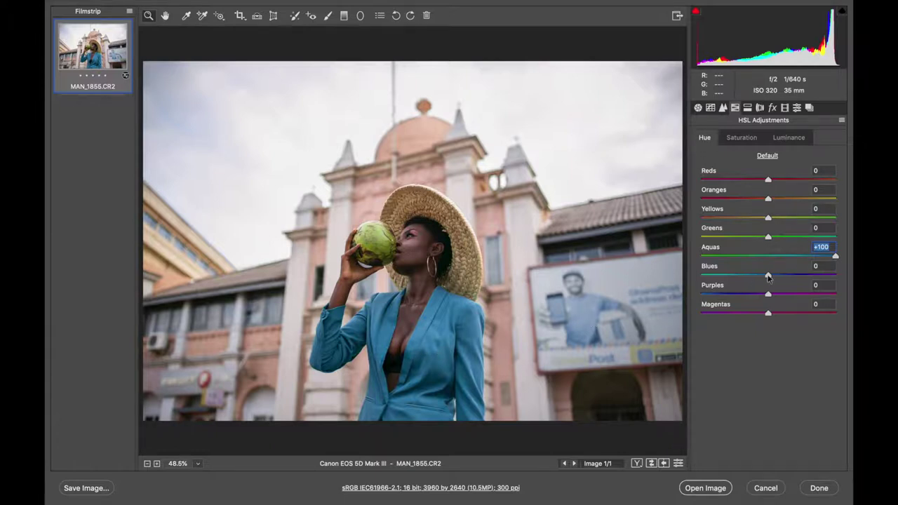
mouse_move(768, 275)
mouse_down()
mouse_move(786, 273)
mouse_move(769, 281)
mouse_up()
mouse_move(768, 278)
mouse_down()
mouse_move(796, 276)
mouse_move(748, 276)
mouse_move(773, 279)
mouse_move(763, 284)
mouse_up()
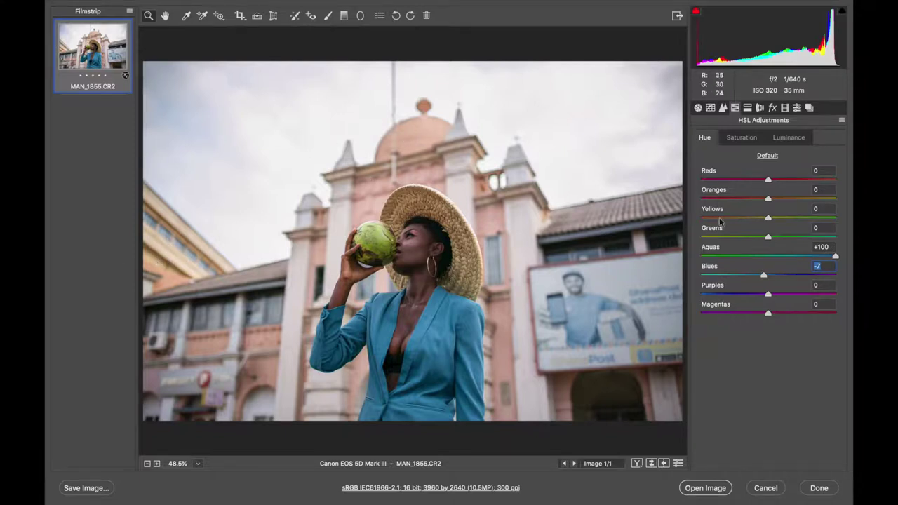
- Set the HSL hue of Oranges to +41 and of Yellows to -80, and compare with the HSL defaults
drag(767, 202, 794, 200)
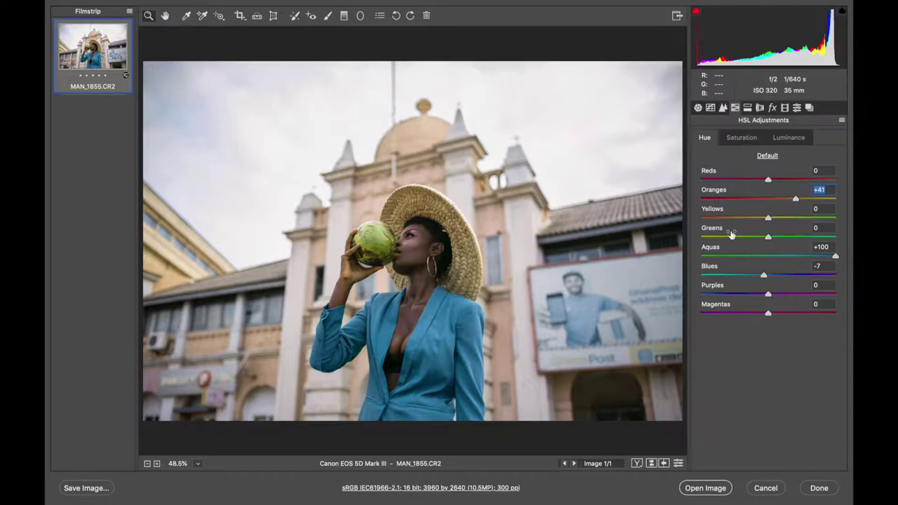
drag(768, 218, 718, 227)
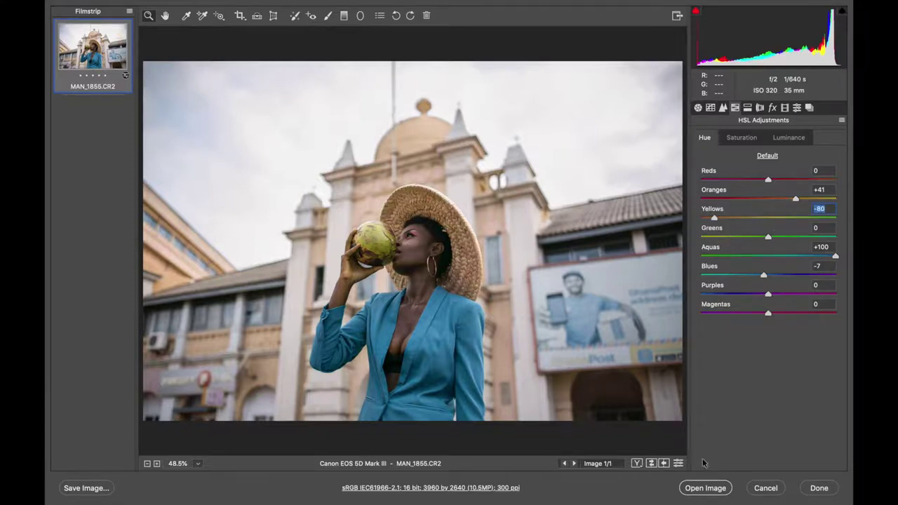
click(677, 461)
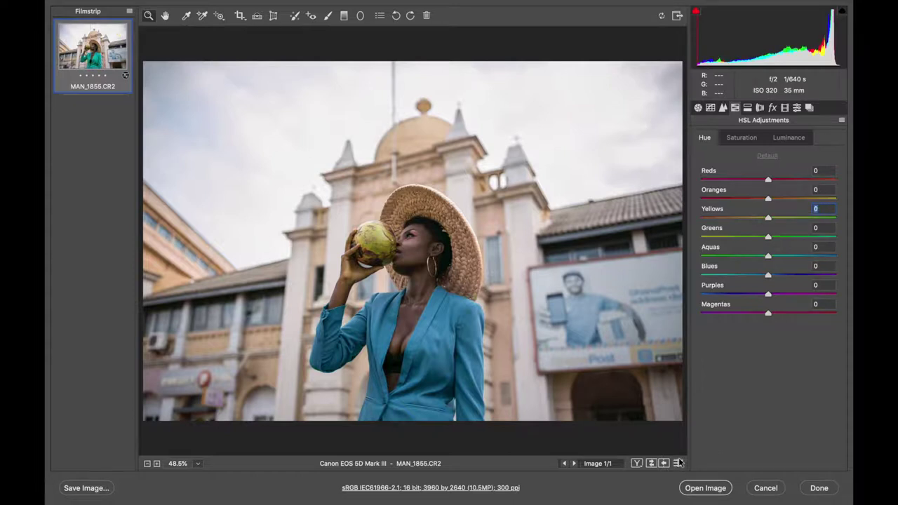
click(678, 463)
click(677, 462)
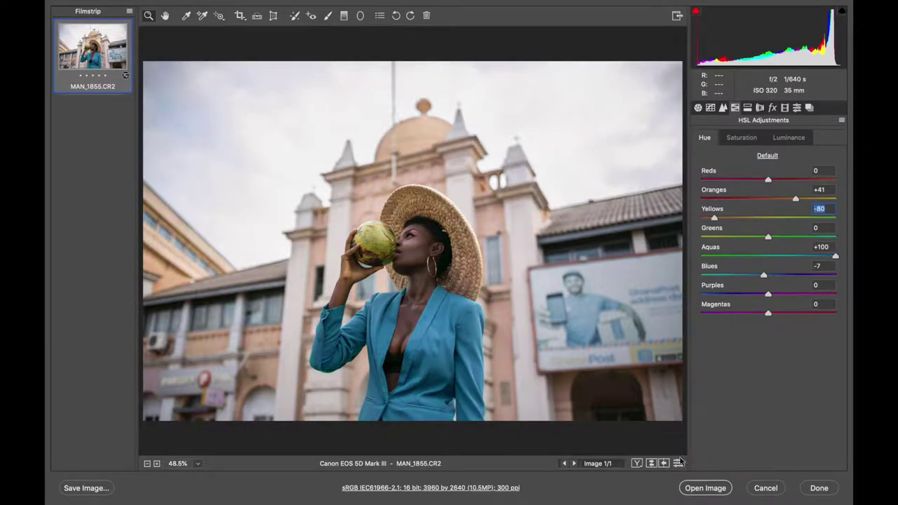
- Raise the HSL saturation of Blues to +24 and Aquas to +23, and also boost Oranges and Yellows
click(745, 139)
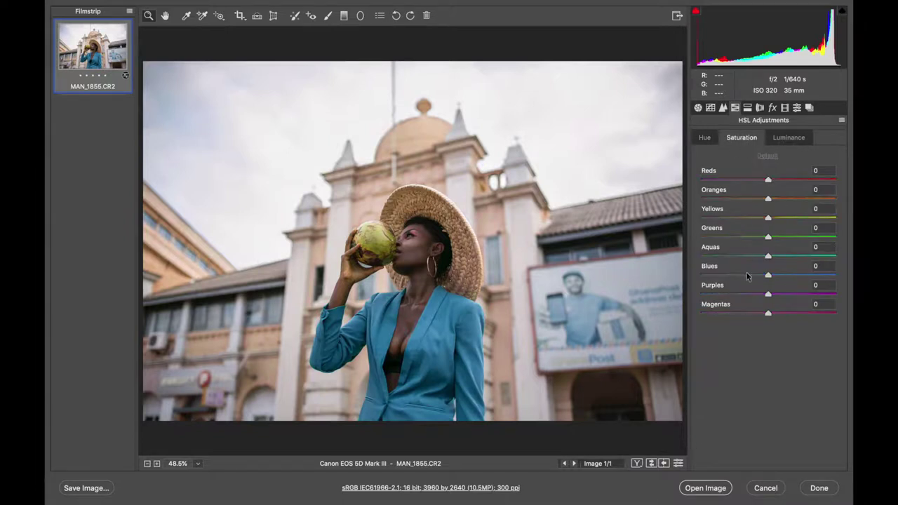
drag(767, 275, 784, 276)
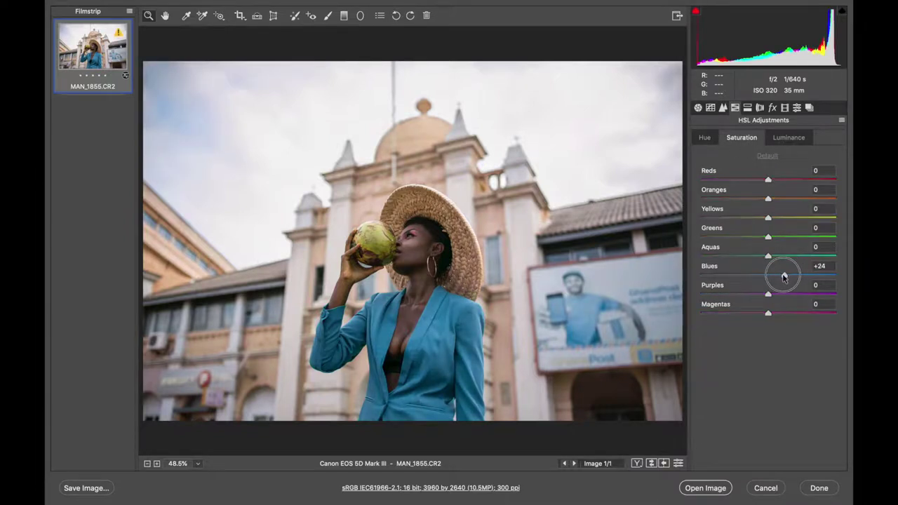
click(783, 256)
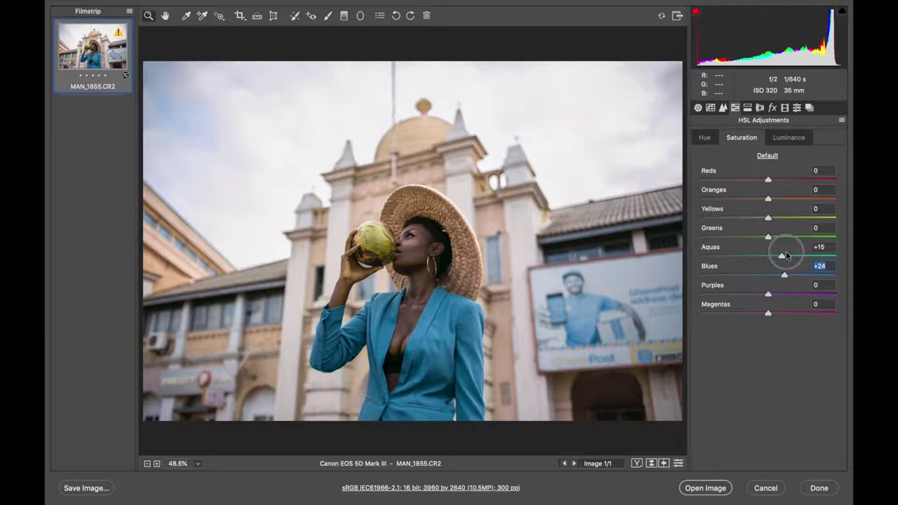
click(784, 199)
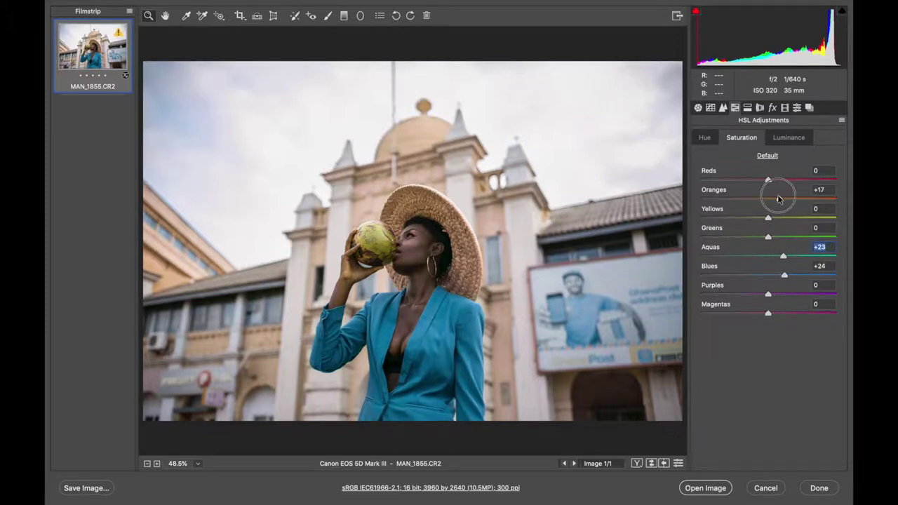
click(787, 218)
click(710, 238)
- Set the HSL hue of Greens to -83 to turn the coconut yellow, and compare with the HSL defaults
click(704, 137)
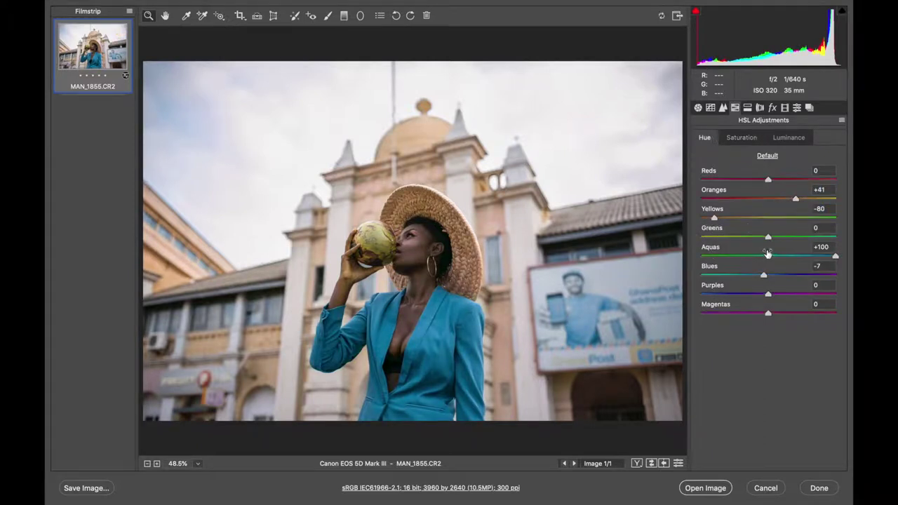
click(732, 239)
drag(732, 241, 713, 249)
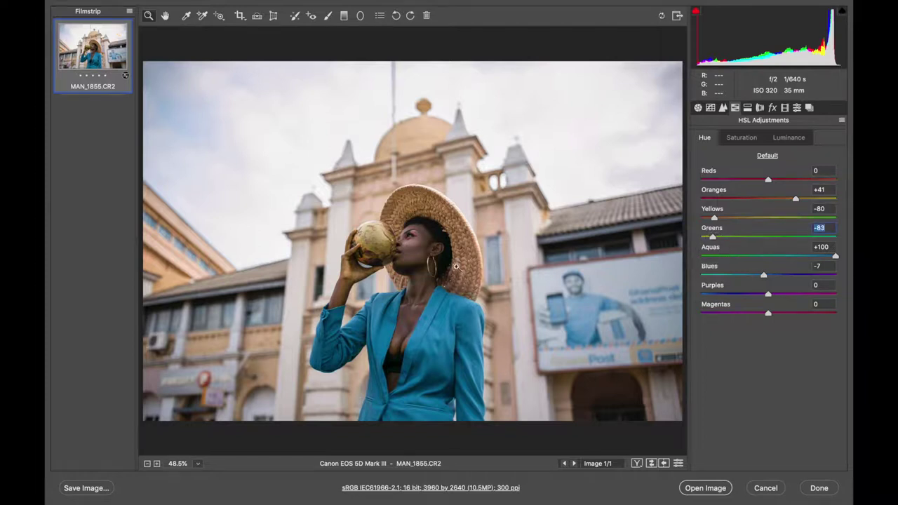
click(678, 463)
click(677, 464)
- Split-tone the shadows with hue 225 at saturation 5 and the highlights with hue 47 at saturation 6
click(749, 109)
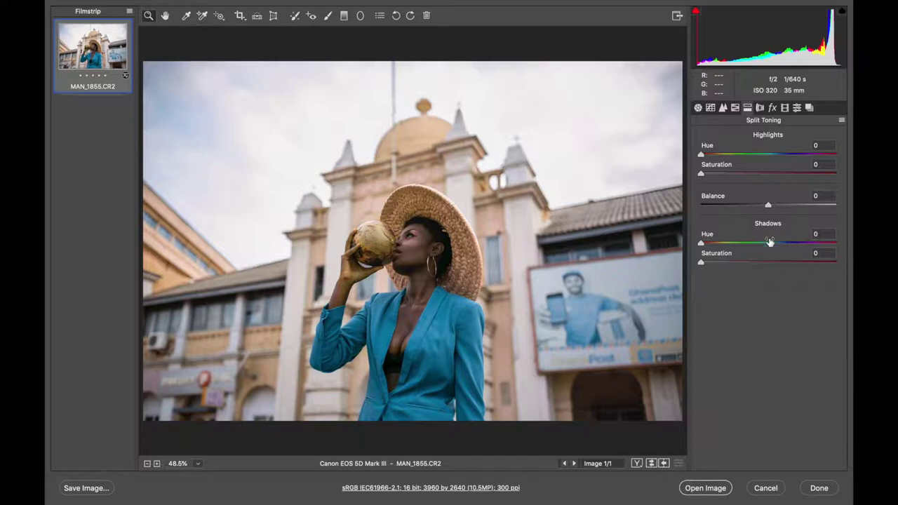
drag(706, 245, 776, 243)
mouse_move(706, 263)
mouse_down()
mouse_move(751, 264)
mouse_move(787, 243)
mouse_move(708, 271)
mouse_up()
mouse_move(704, 175)
mouse_down()
mouse_move(723, 174)
mouse_move(706, 152)
mouse_move(720, 160)
mouse_move(712, 179)
mouse_up()
click(718, 154)
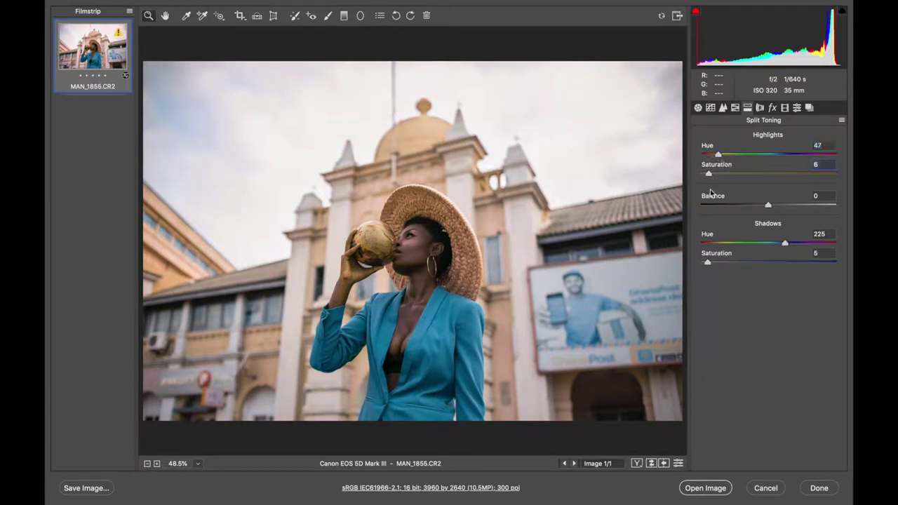
- Compare the image with and without split toning, and lower the Balance to favor the shadow tone
click(678, 465)
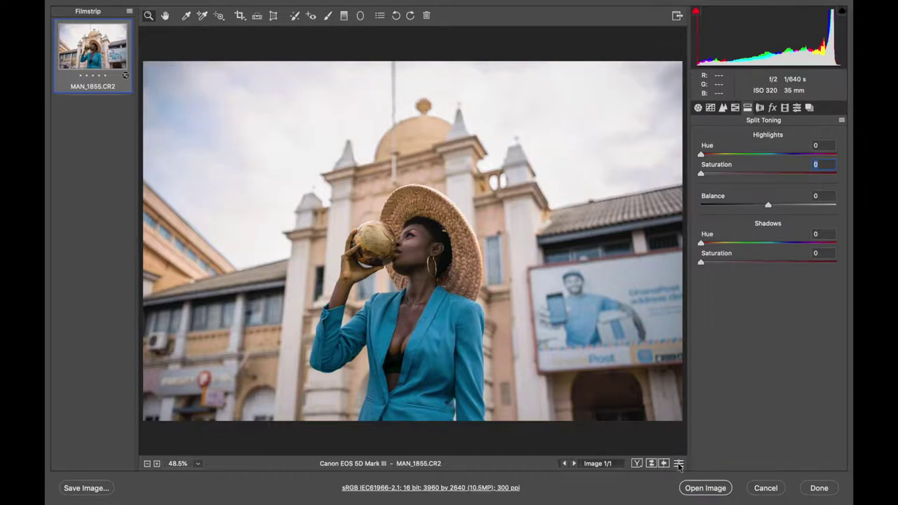
click(678, 465)
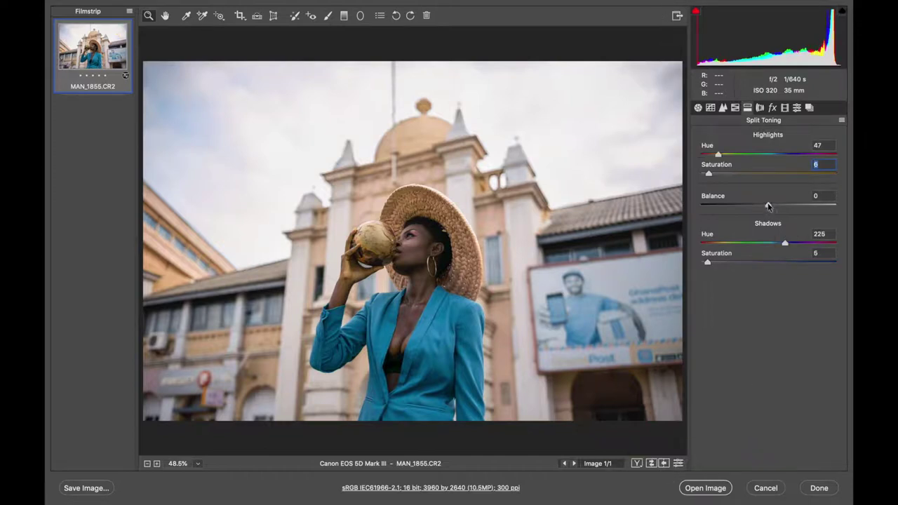
drag(768, 204, 735, 225)
- In Calibration, set the Blue Primary saturation to +18 and its hue to -7
click(759, 107)
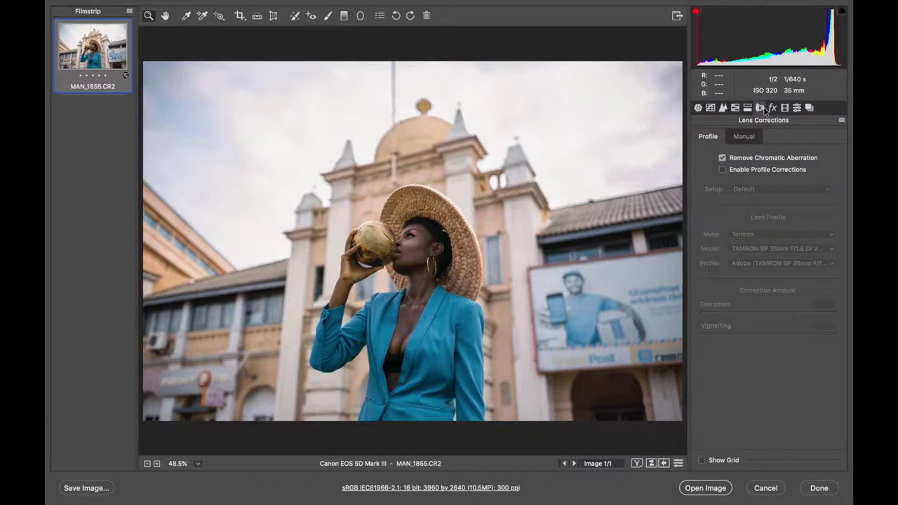
click(772, 108)
click(783, 107)
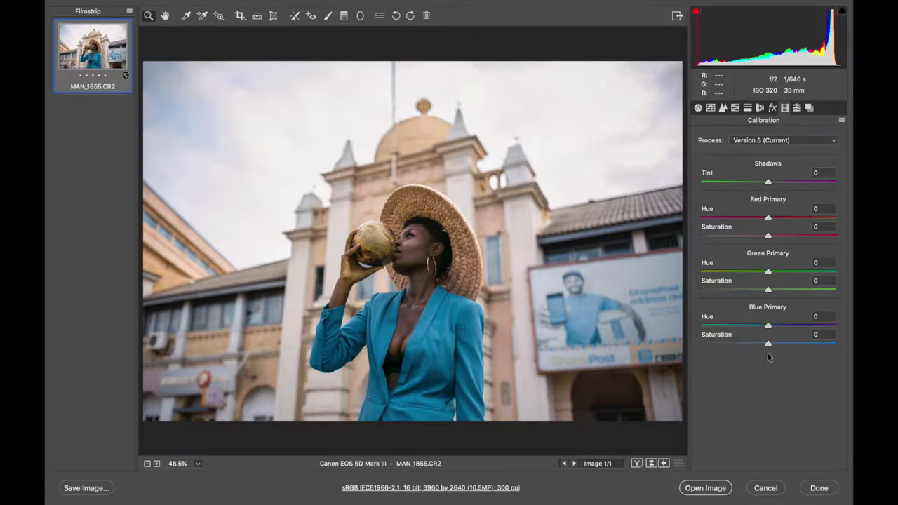
mouse_move(769, 343)
mouse_down()
mouse_move(783, 345)
mouse_move(753, 322)
mouse_move(780, 328)
mouse_move(758, 334)
mouse_move(791, 327)
mouse_move(764, 333)
mouse_up()
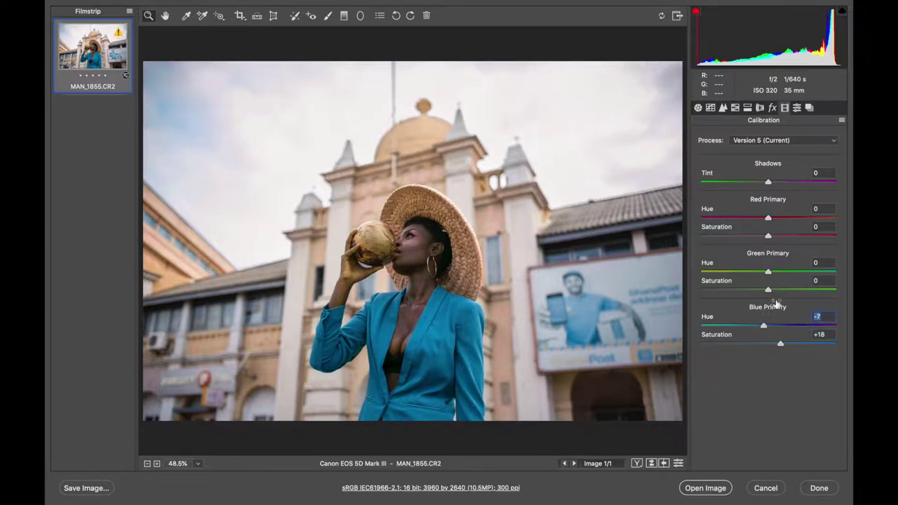
- Set Green Primary saturation to +10 and hue to +12, Red Primary saturation to +25 and hue to +10, and Shadows Tint to +10
mouse_move(767, 289)
mouse_down()
mouse_move(788, 289)
mouse_move(771, 292)
mouse_move(757, 273)
mouse_move(782, 274)
mouse_move(758, 279)
mouse_move(777, 279)
mouse_up()
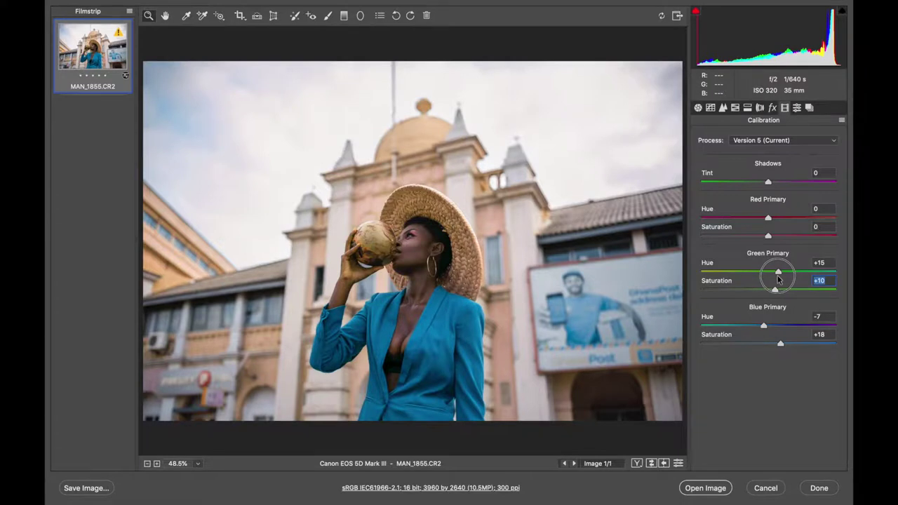
drag(777, 278, 775, 278)
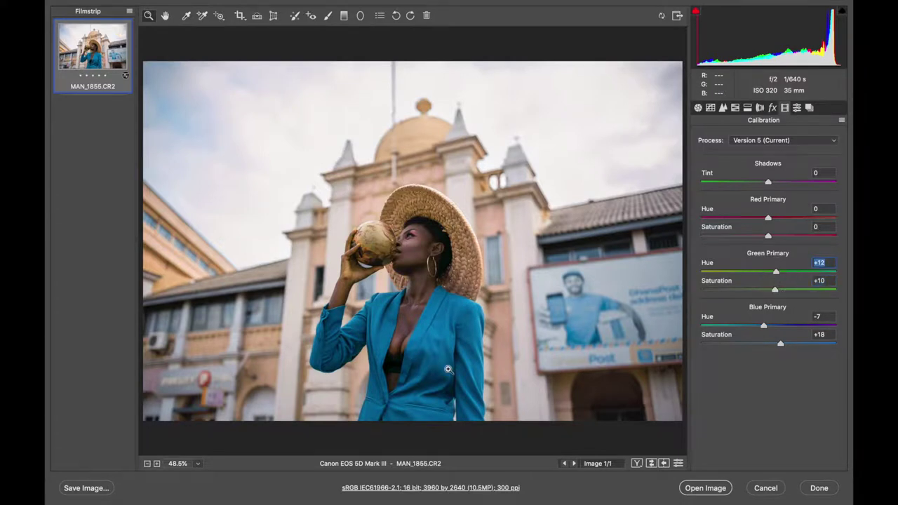
drag(768, 235, 785, 237)
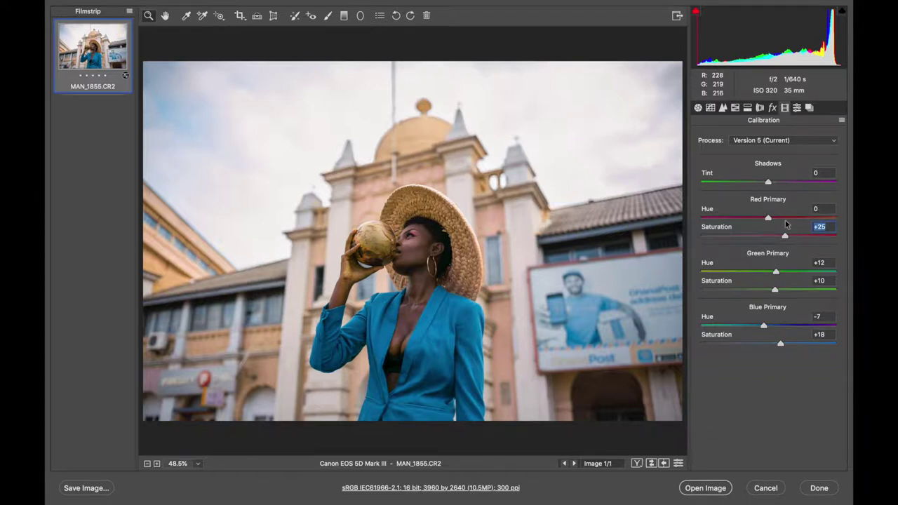
mouse_move(768, 219)
mouse_down()
mouse_move(755, 220)
mouse_move(791, 217)
mouse_move(774, 222)
mouse_up()
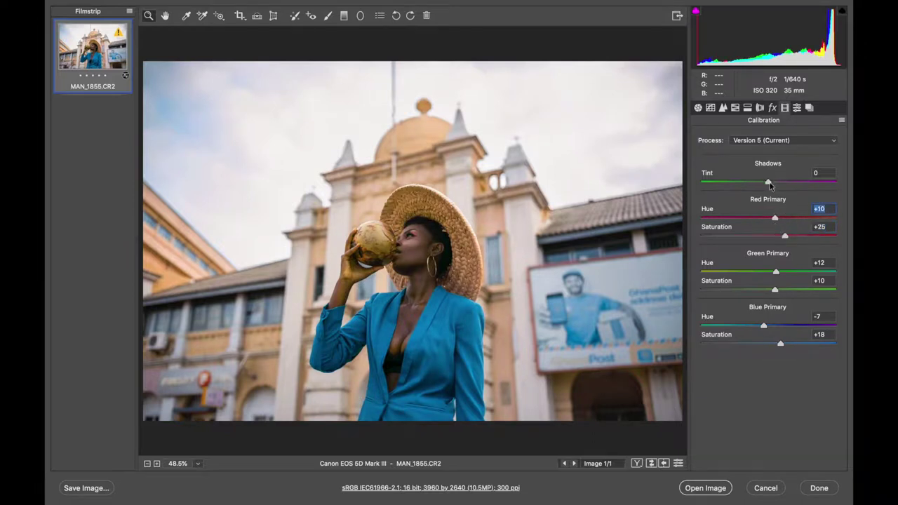
mouse_move(768, 183)
mouse_down()
mouse_move(755, 187)
mouse_move(795, 187)
mouse_move(755, 189)
mouse_move(775, 190)
mouse_up()
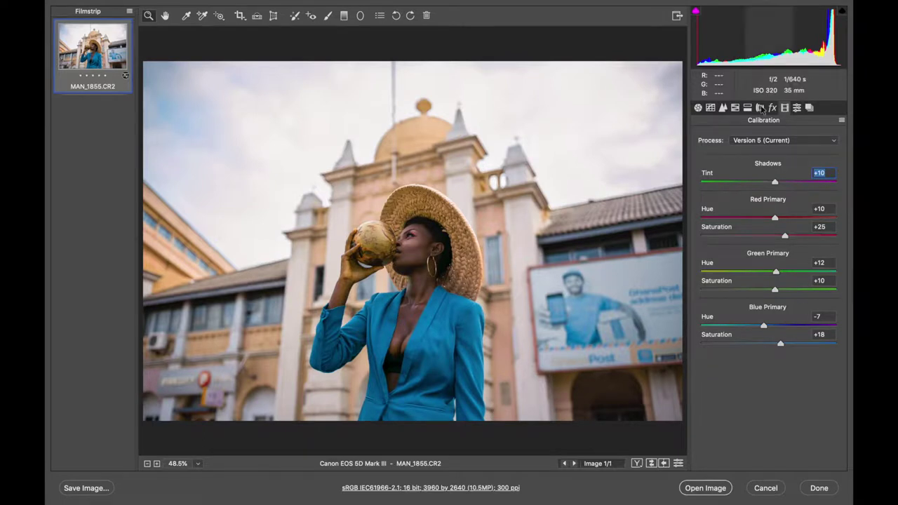
- Review the adjustment panels, compare the grade with the Camera Raw Defaults, and restore the custom settings
click(797, 107)
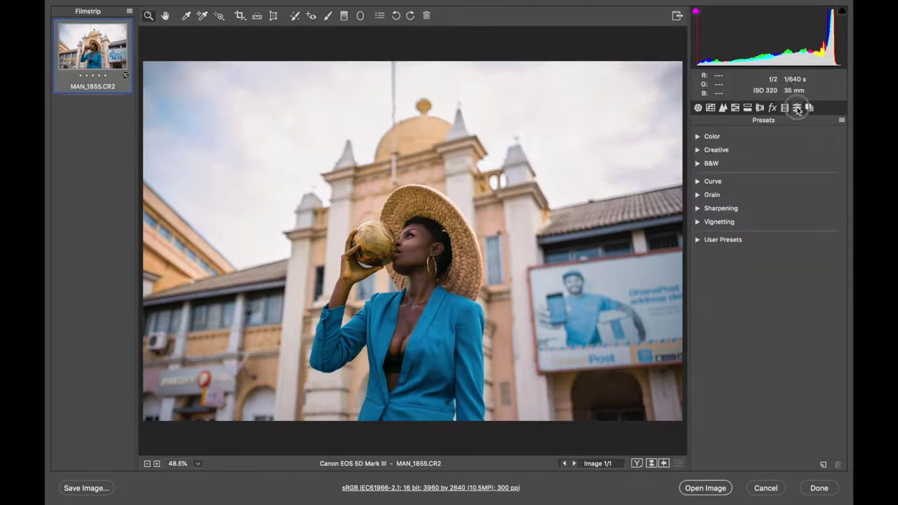
click(784, 107)
click(747, 107)
click(735, 107)
click(710, 107)
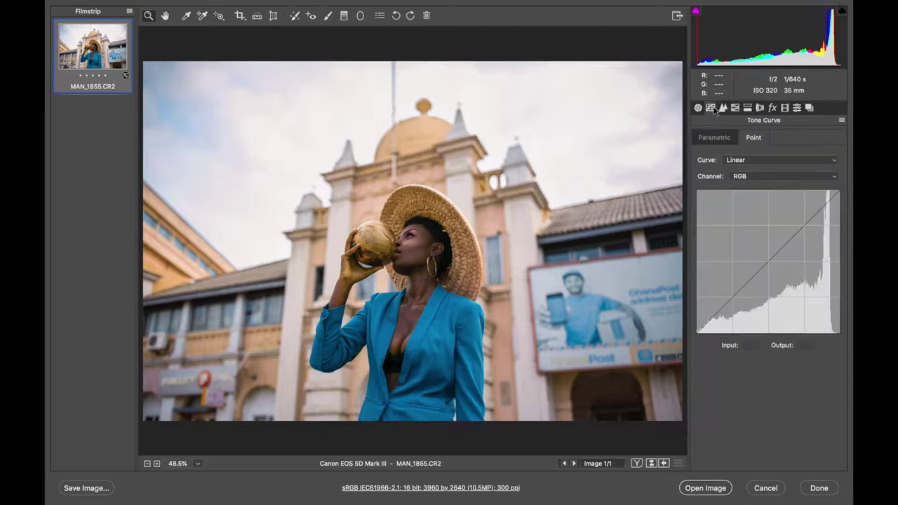
click(697, 107)
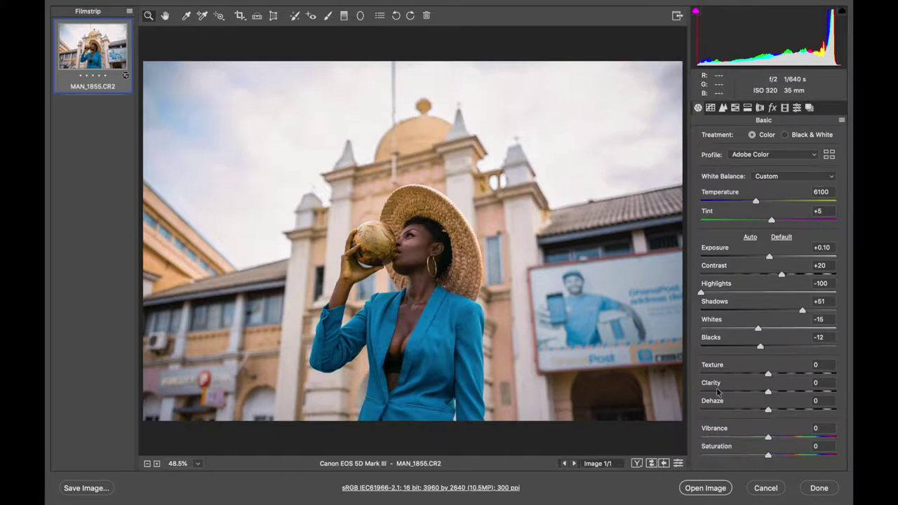
click(840, 119)
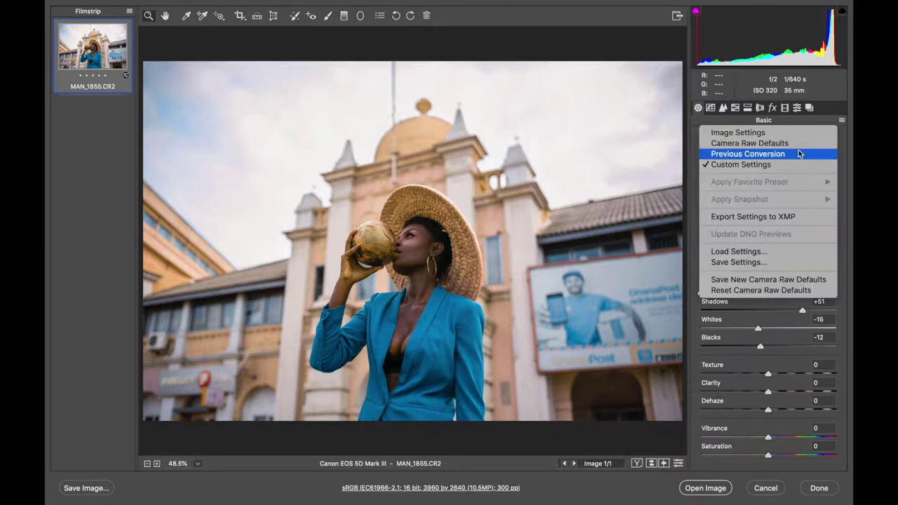
click(790, 144)
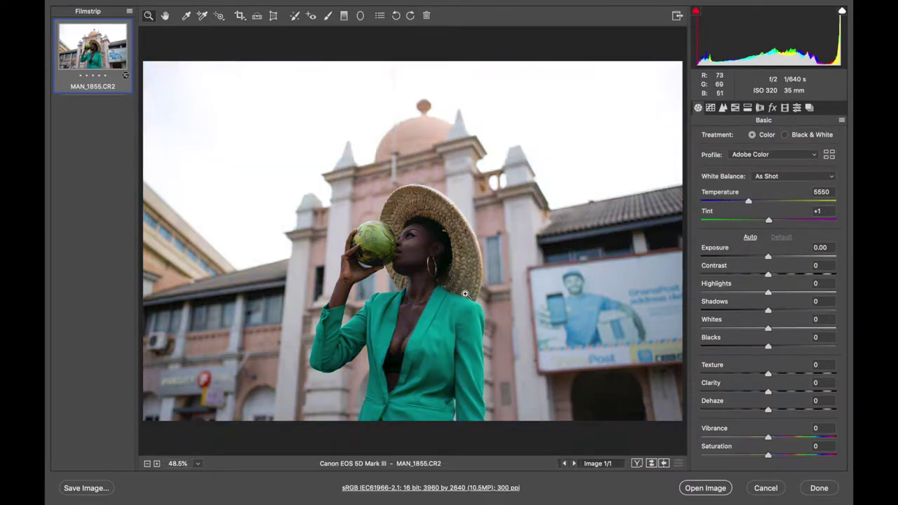
key(ctrl+z)
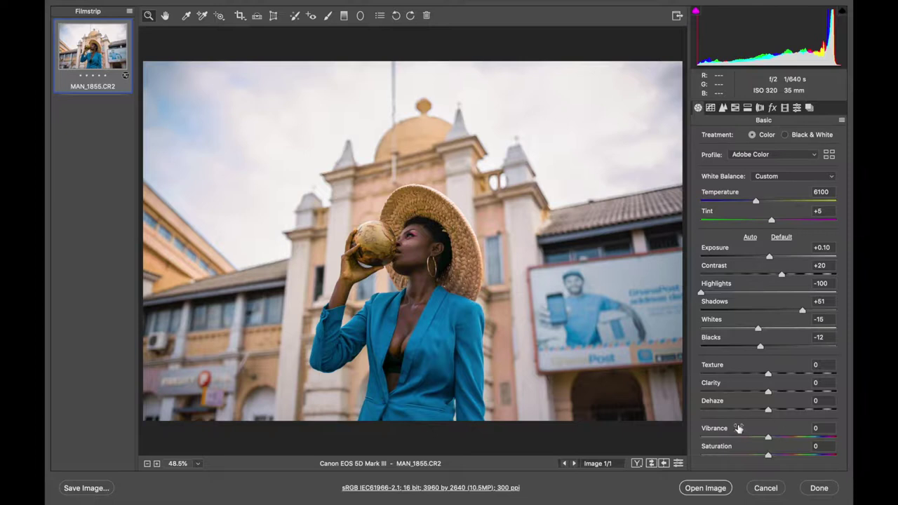
- Set Vibrance to +12 in the basic adjustments and open the graded raw image in Photoshop
click(768, 438)
drag(768, 438, 777, 439)
click(697, 489)
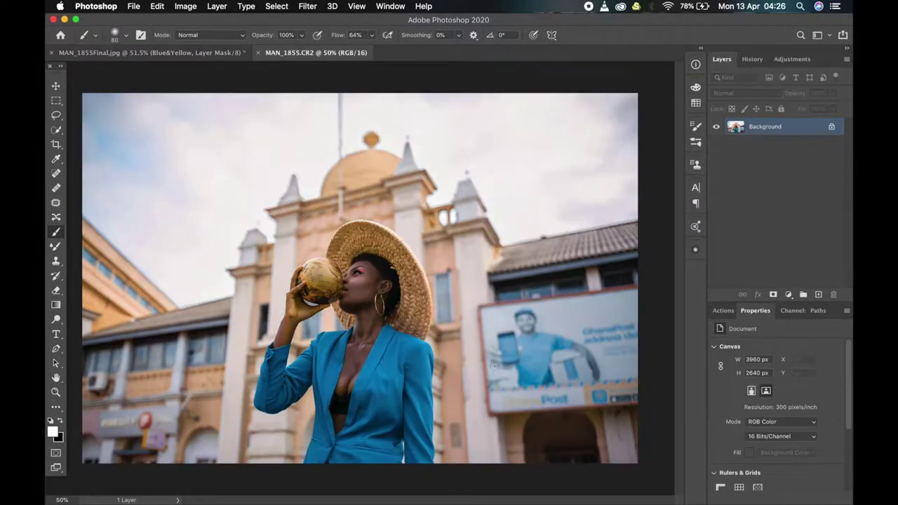
- Place the raw file MAN_1855.CR2 as an embedded object in the graded document
scroll(357, 279, up, 5)
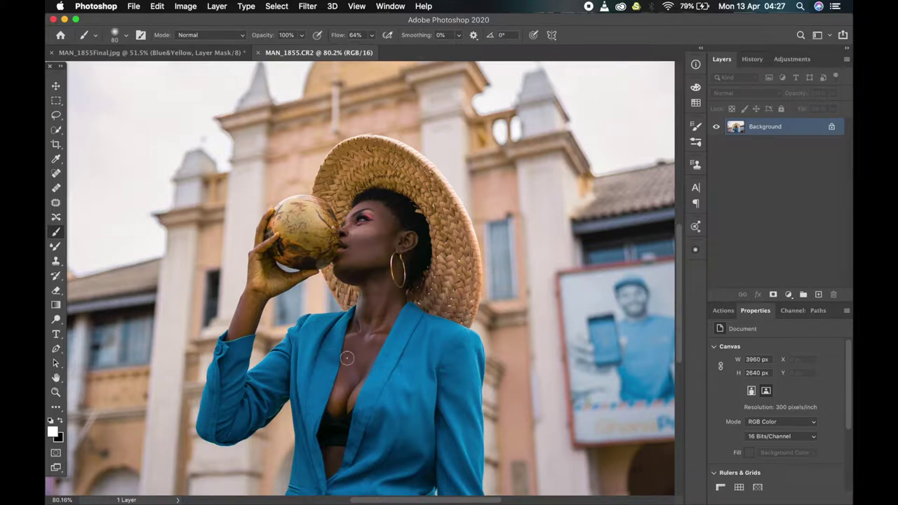
click(157, 6)
mouse_move(135, 6)
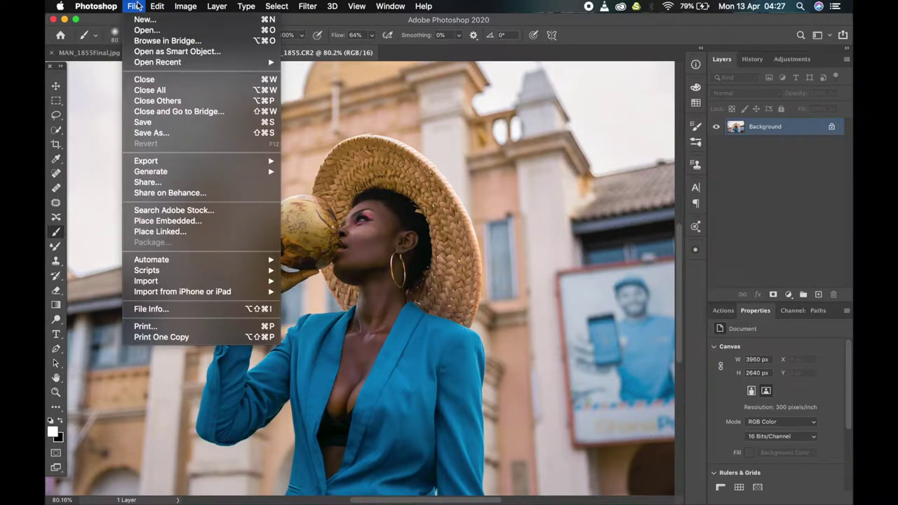
click(180, 223)
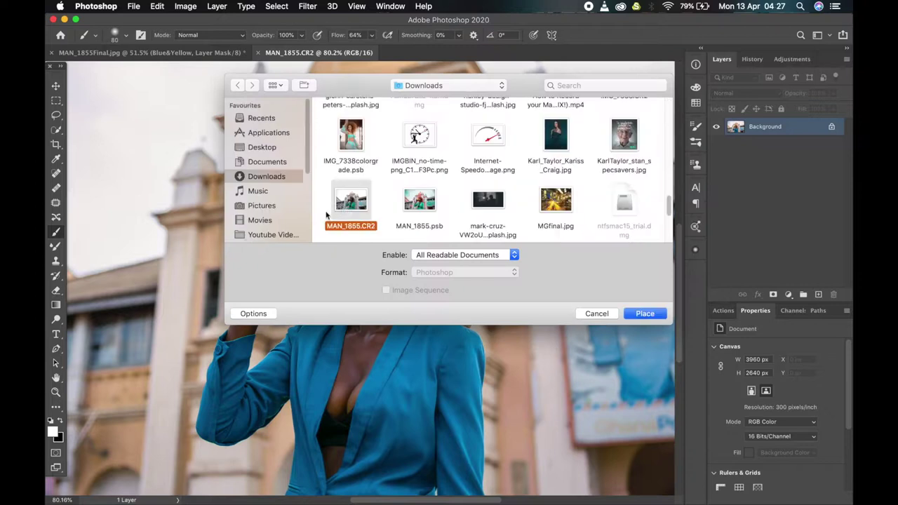
click(644, 311)
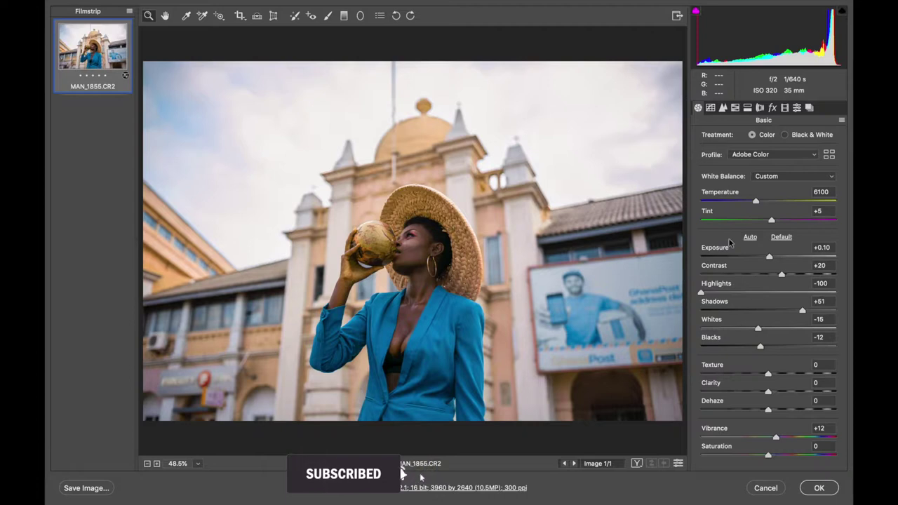
- Switch the HSL, Split Toning and Calibration adjustments of the placed raw file to their default settings
click(735, 108)
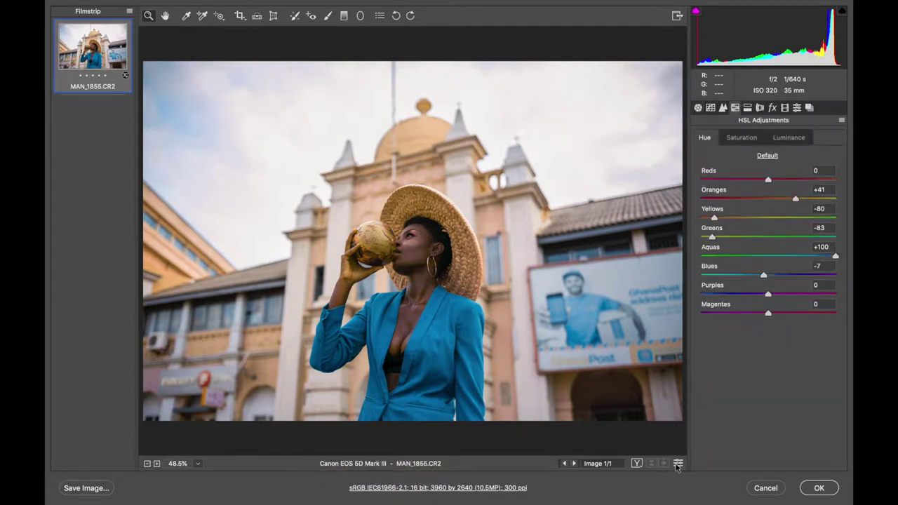
click(747, 107)
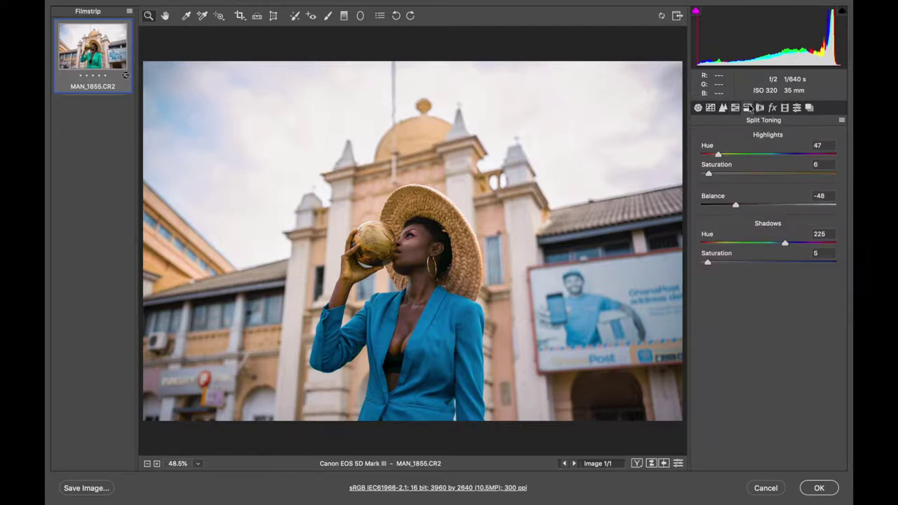
click(678, 464)
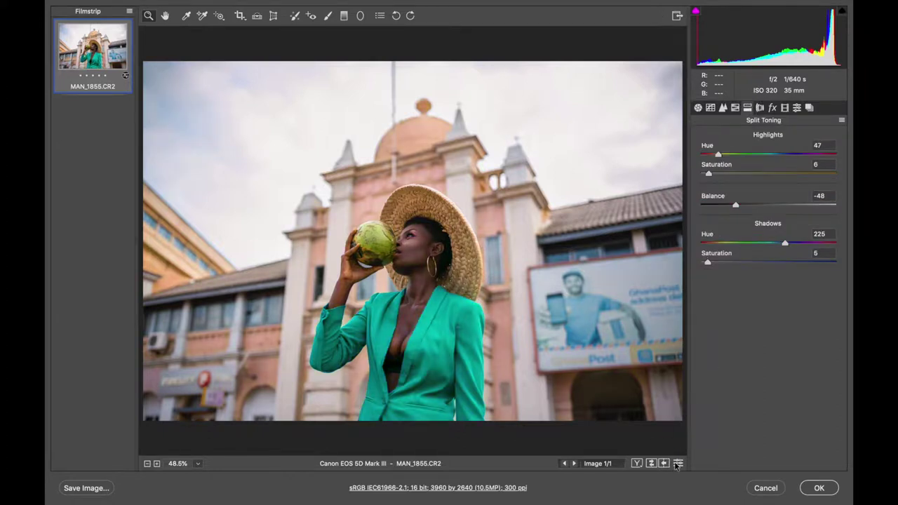
click(677, 463)
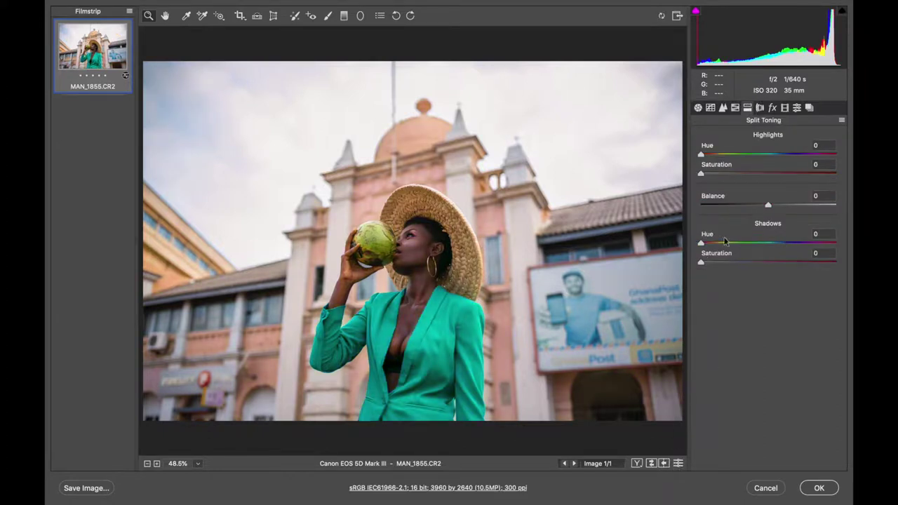
click(784, 107)
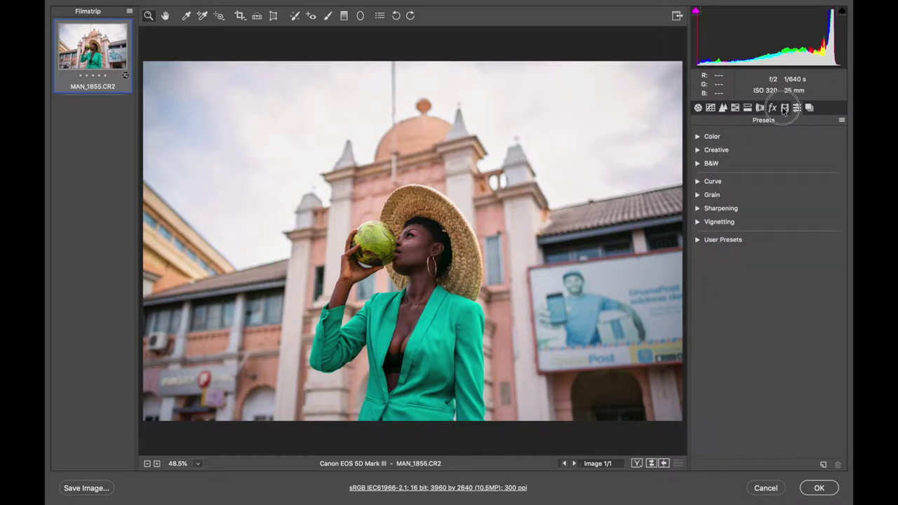
click(677, 465)
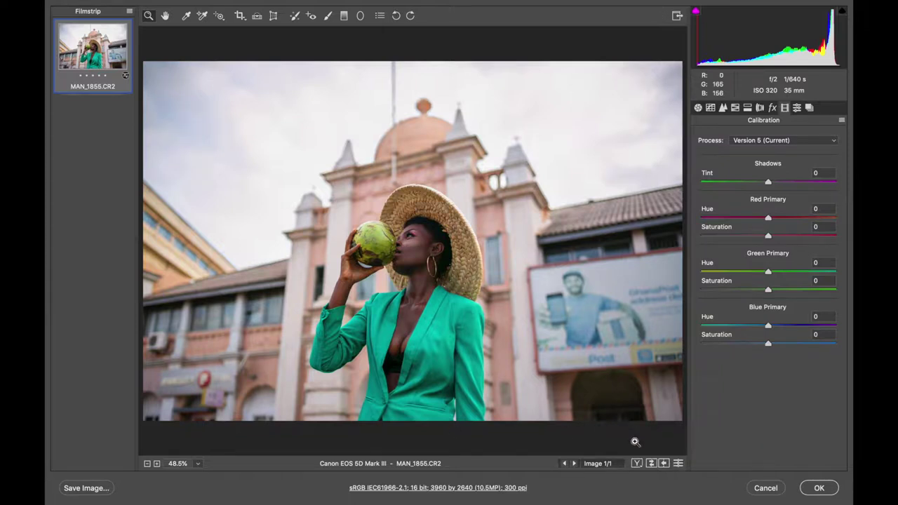
- Swap between the before and after settings to compare the ungraded and graded versions of the image
click(652, 463)
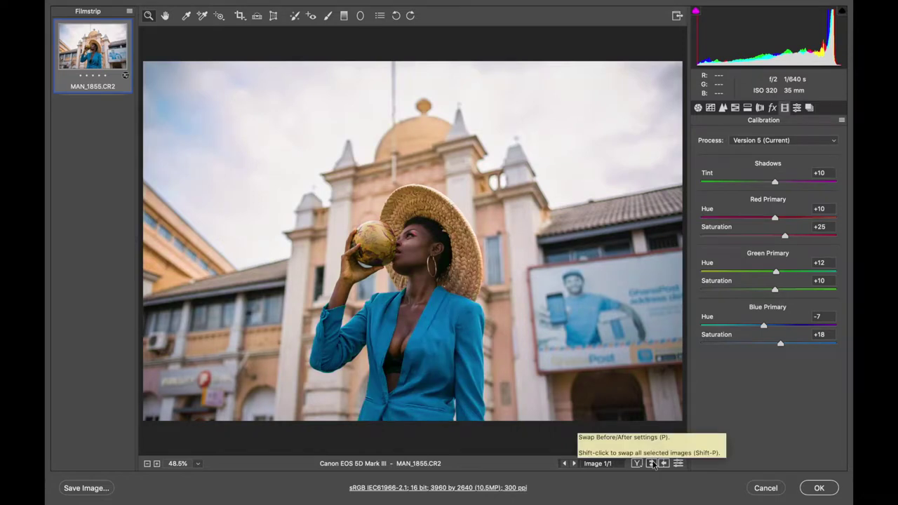
click(651, 463)
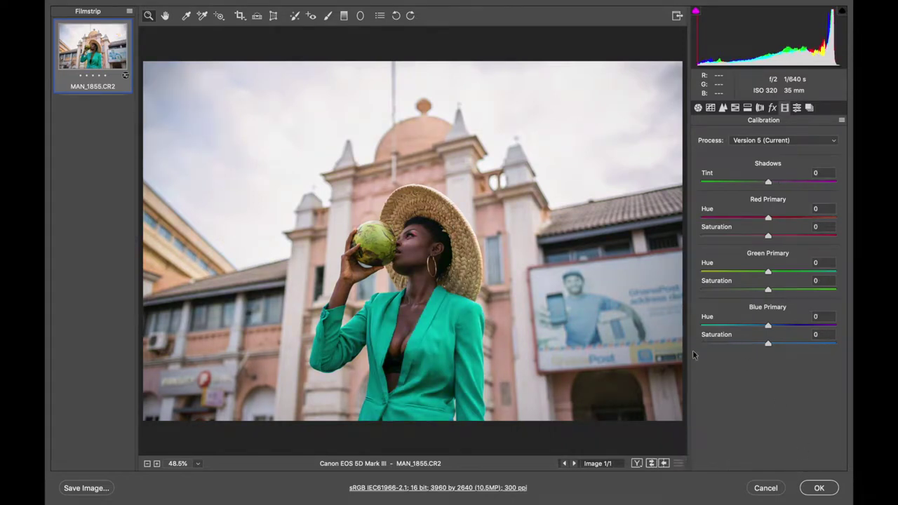
click(651, 463)
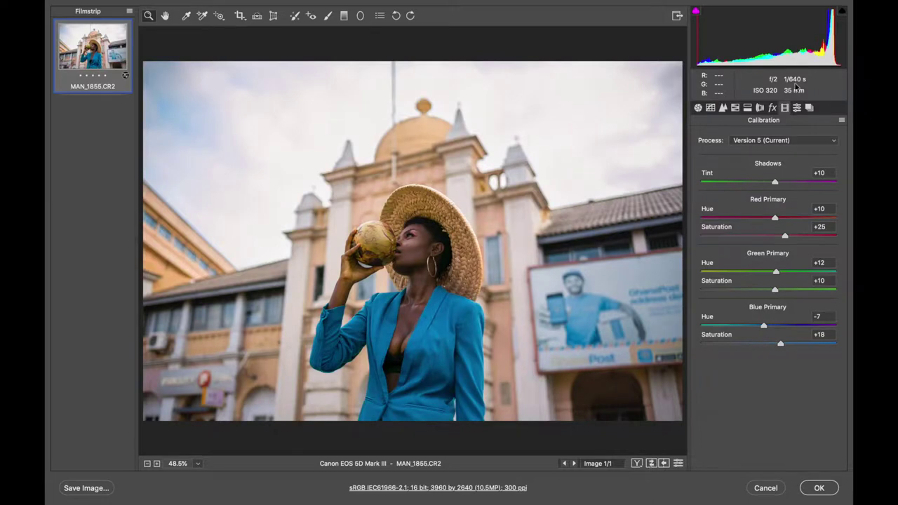
- Save the current grade as a new preset named Blue and Yellow in the User Presets group
click(841, 120)
click(797, 108)
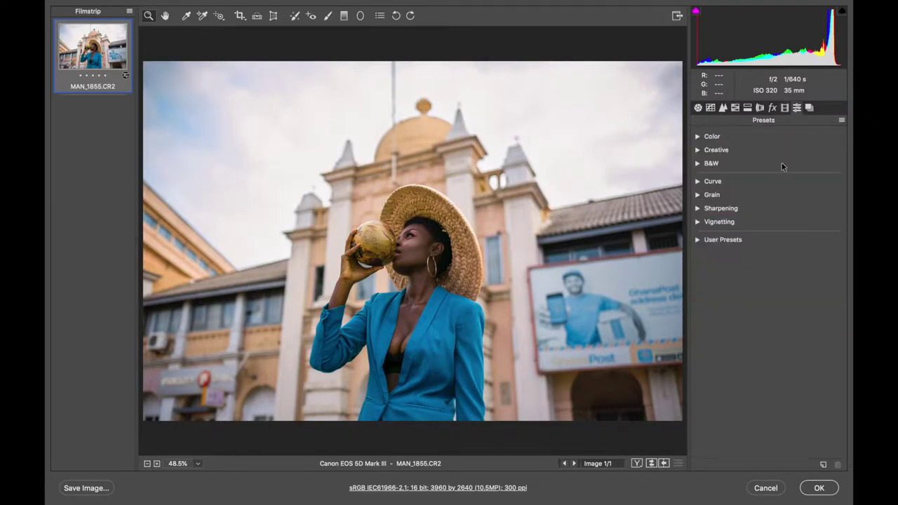
click(822, 466)
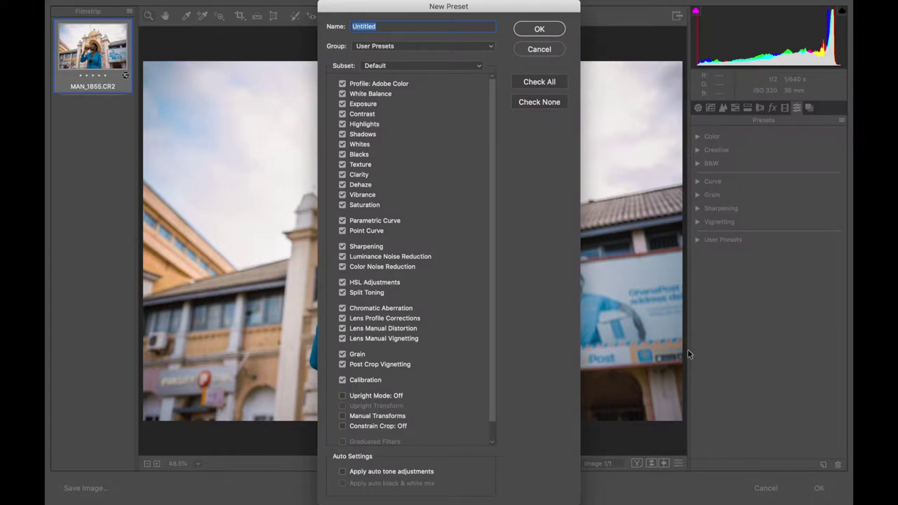
text(Blue and Yellow)
key(Return)
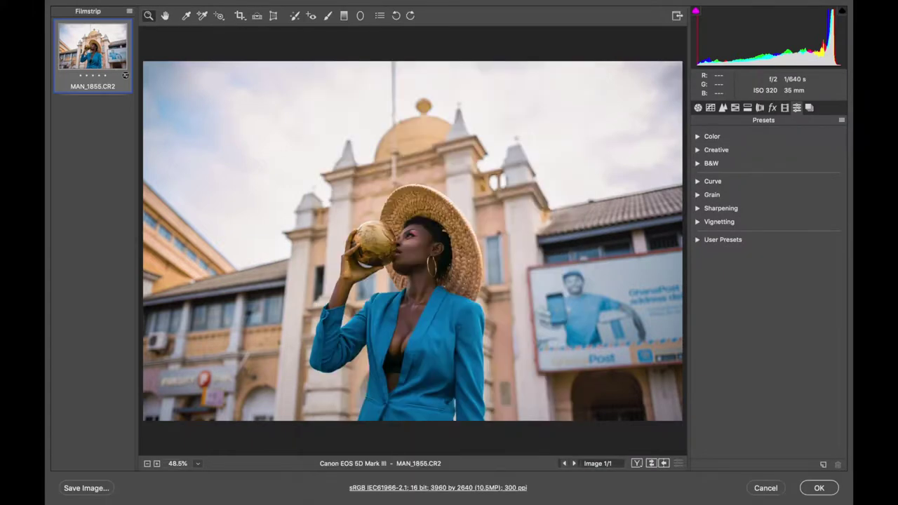
- Swap the raw file back to its ungraded before settings and accept them for the placed object
click(697, 108)
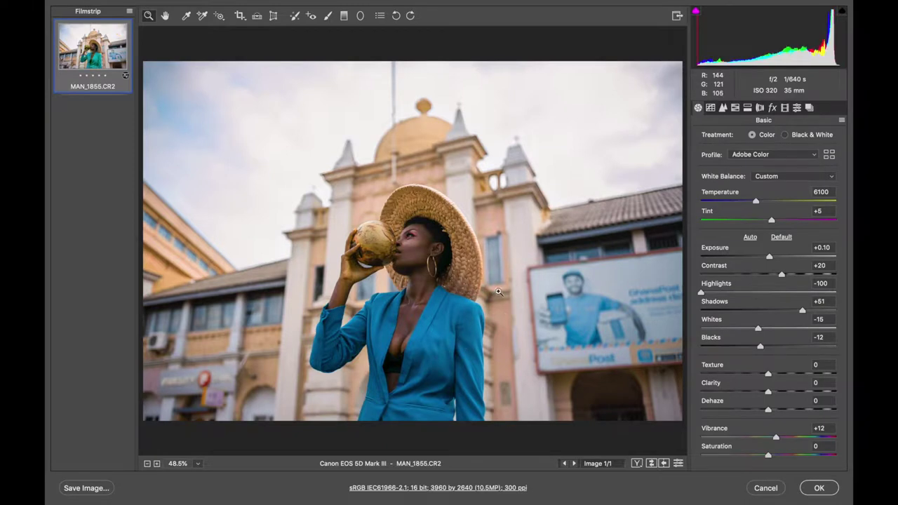
key(p)
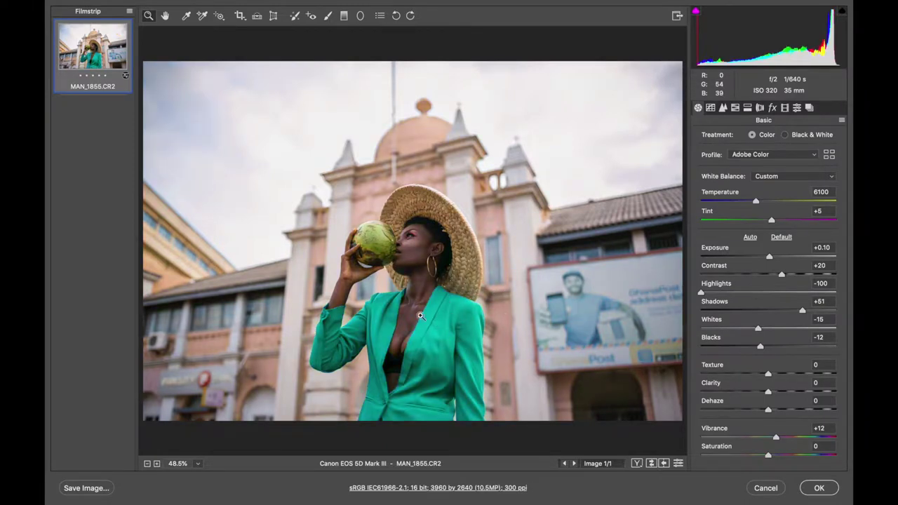
click(804, 488)
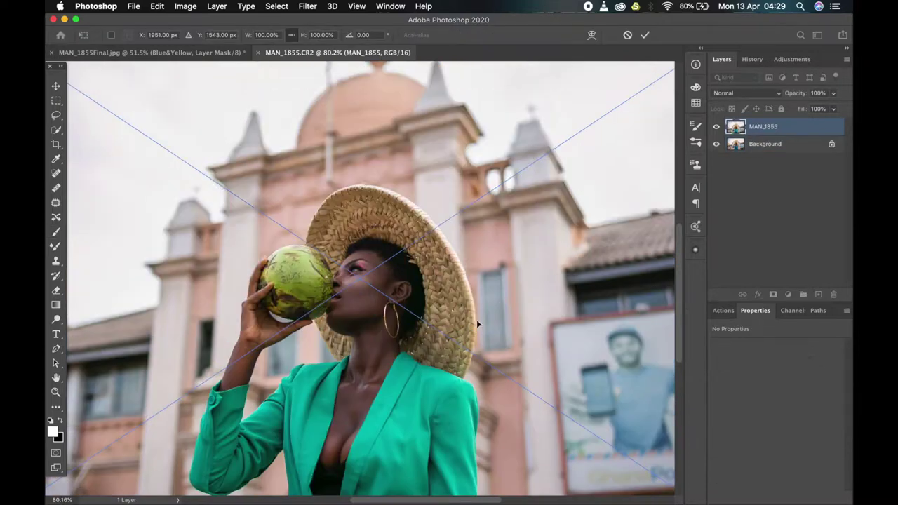
- Align the placed MAN_1855 image exactly with the canvas, commit the placement, and hide its layer to compare it with the graded background
key(super+0)
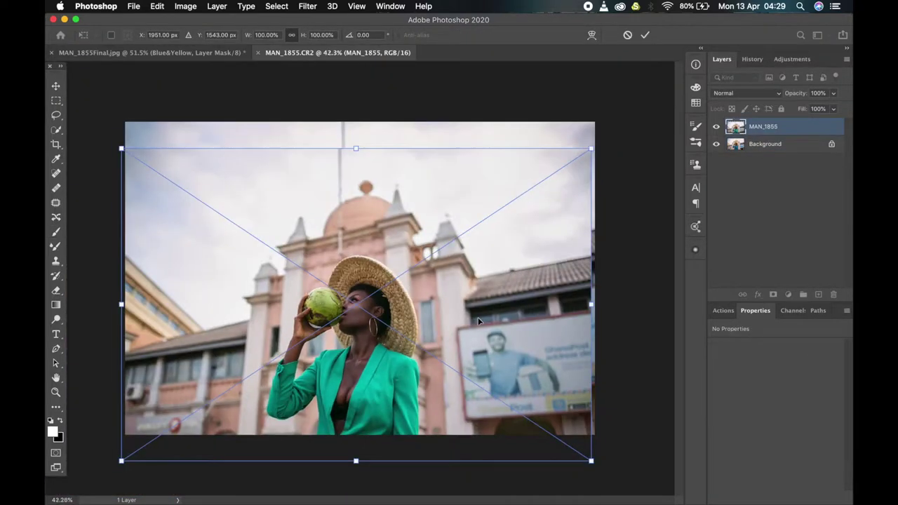
drag(478, 322, 440, 232)
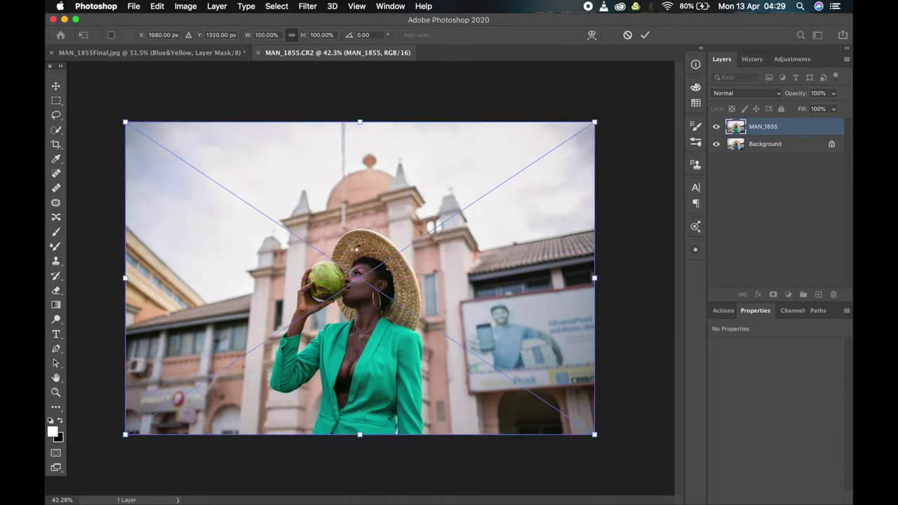
key(Return)
key(super+0)
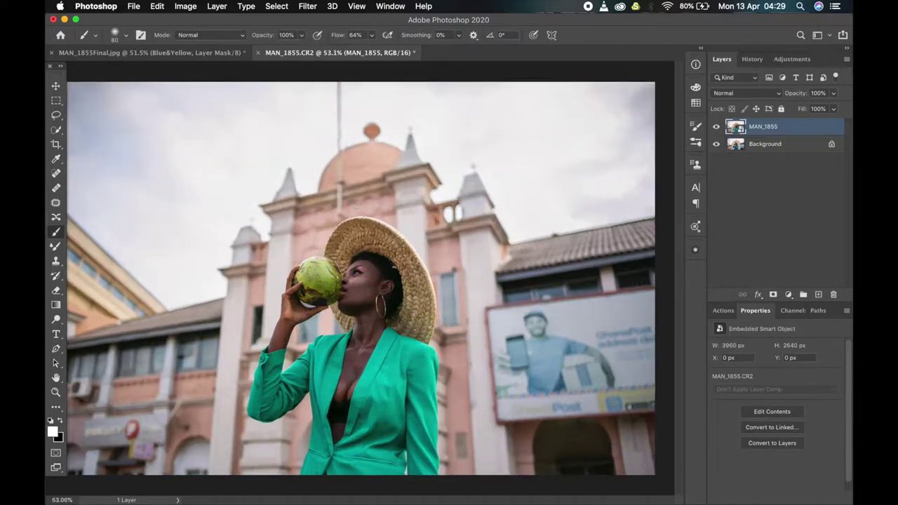
click(716, 126)
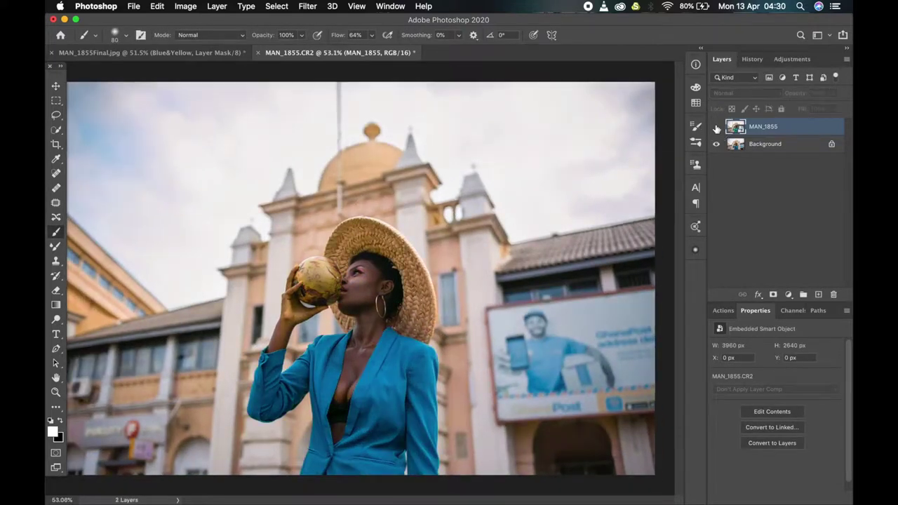
- Show and hide the MAN_1855 layer to compare the ungraded image with the graded background
click(716, 127)
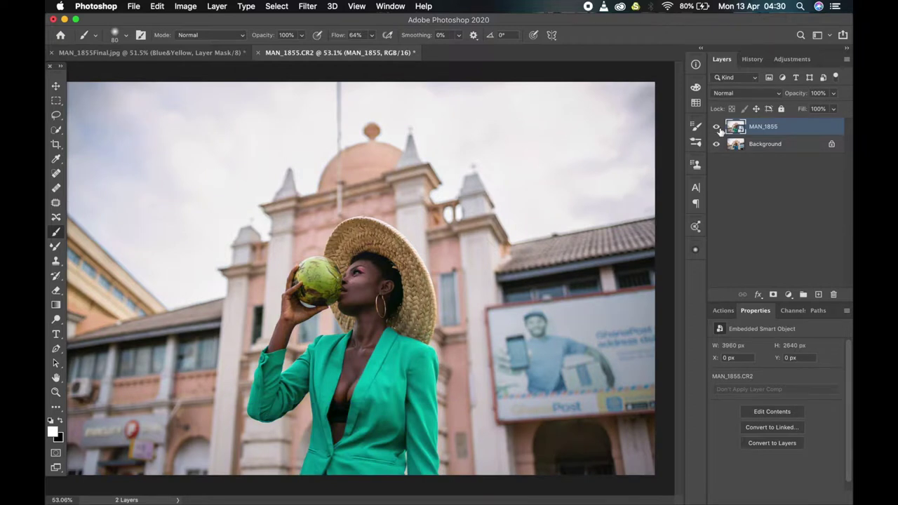
click(716, 126)
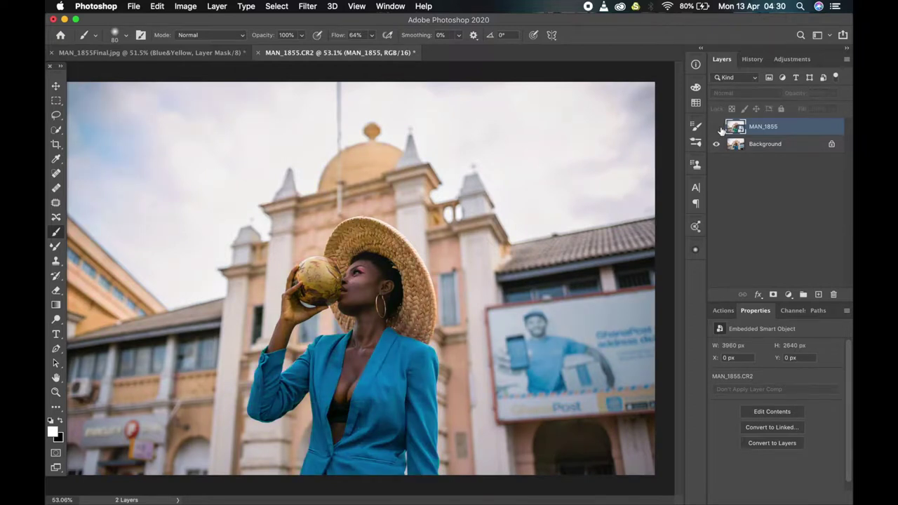
- In MAN_1855Final.jpg, load the Blue&Yellow group's mask as a selection and choose MAN_1855.CR2 as the document to save it in
click(189, 53)
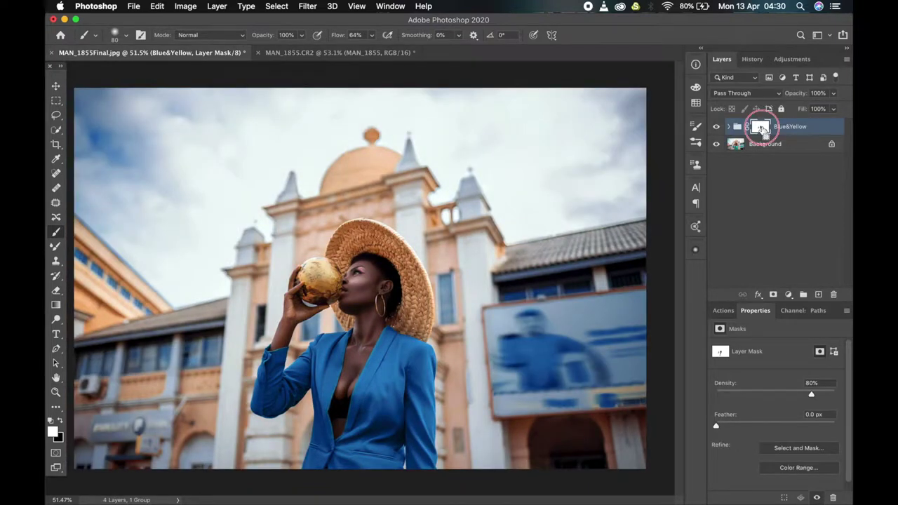
super+click(761, 128)
click(287, 5)
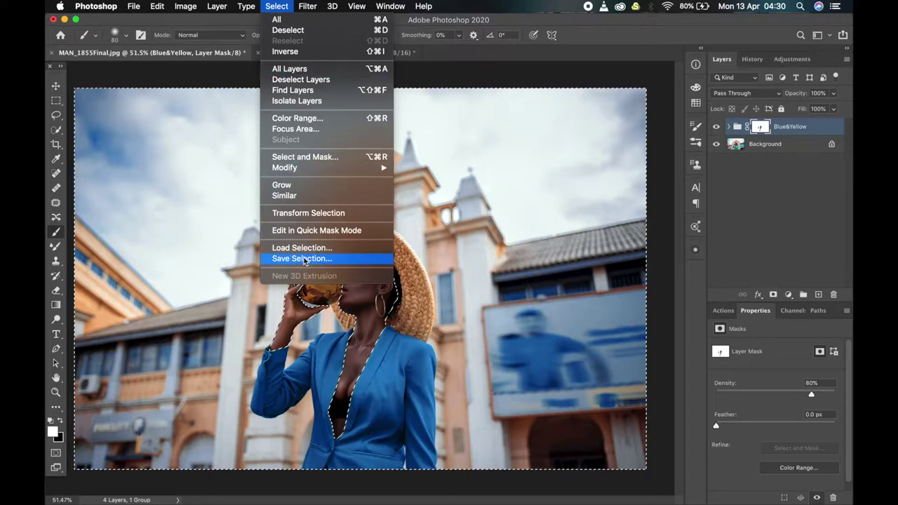
click(301, 258)
click(441, 208)
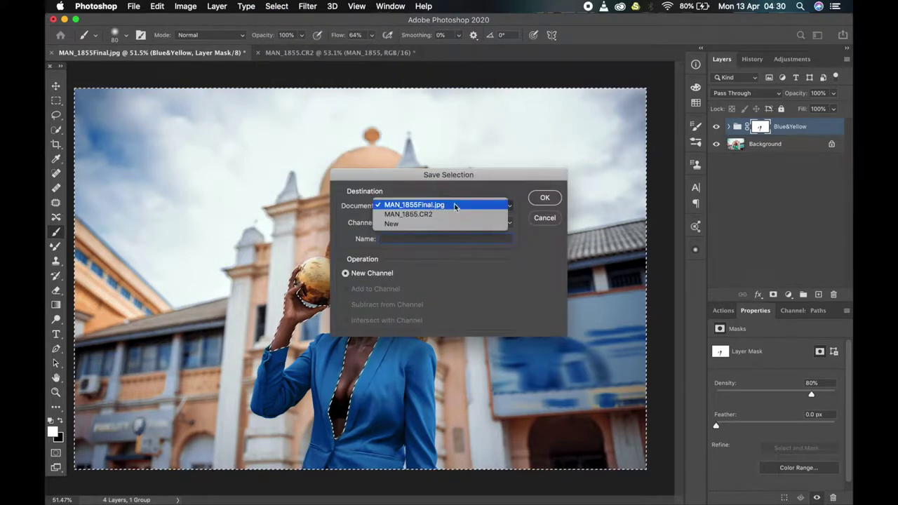
click(453, 213)
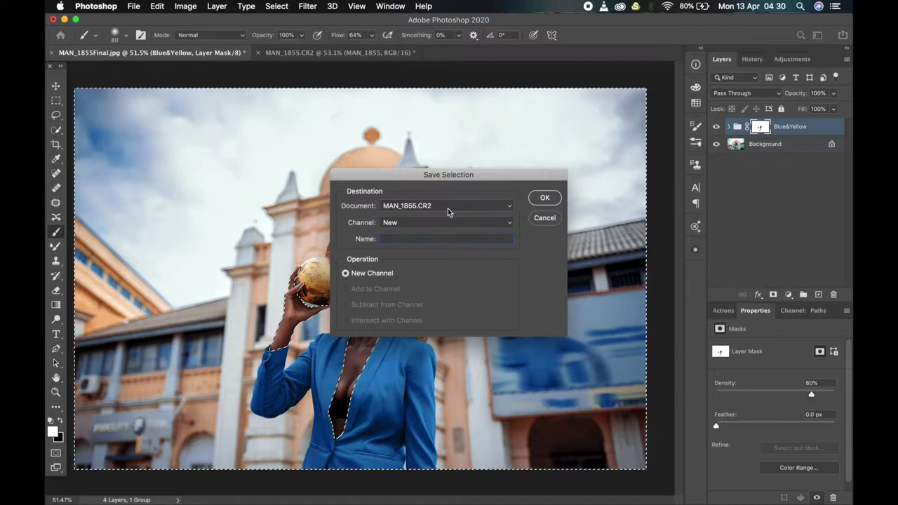
click(447, 208)
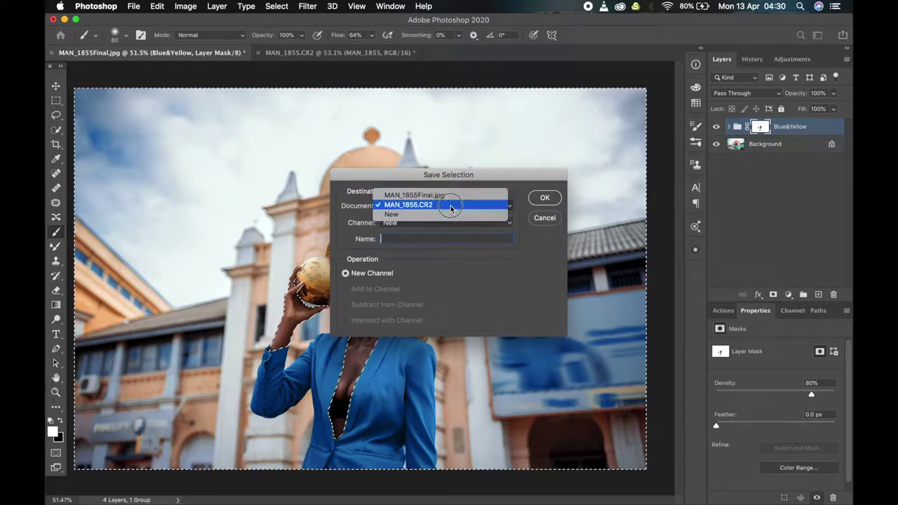
click(412, 205)
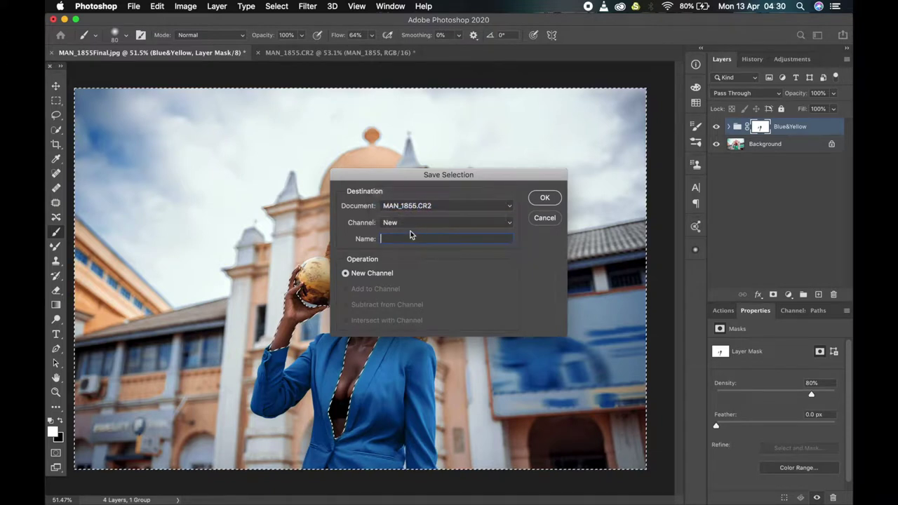
- Save the selection as a new channel named Body
text(Body)
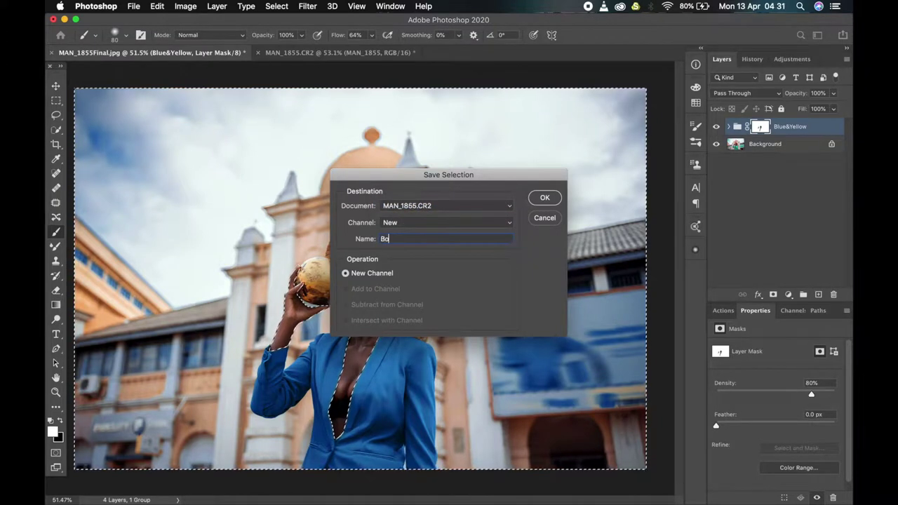
click(474, 223)
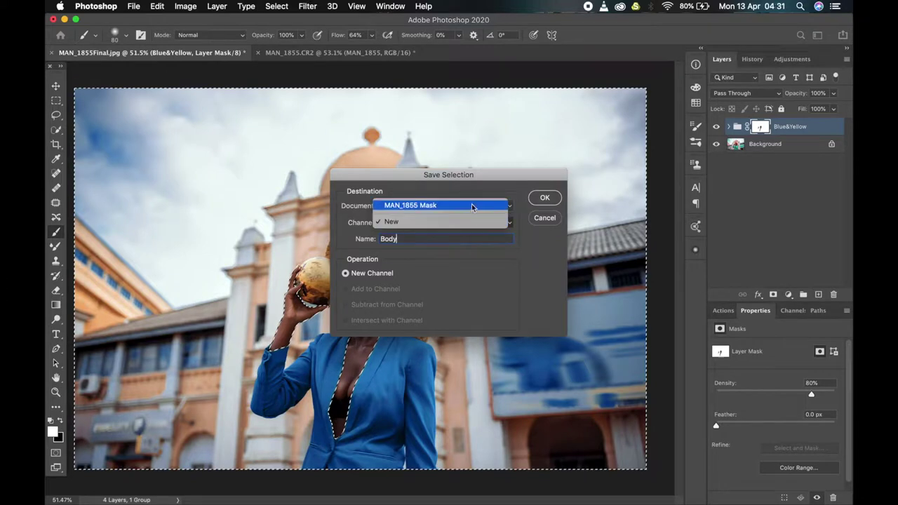
click(471, 204)
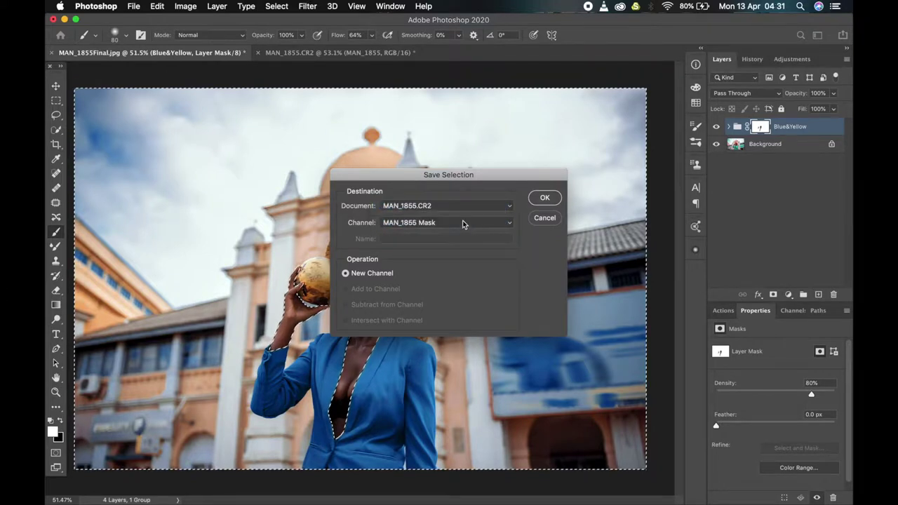
click(463, 224)
click(431, 238)
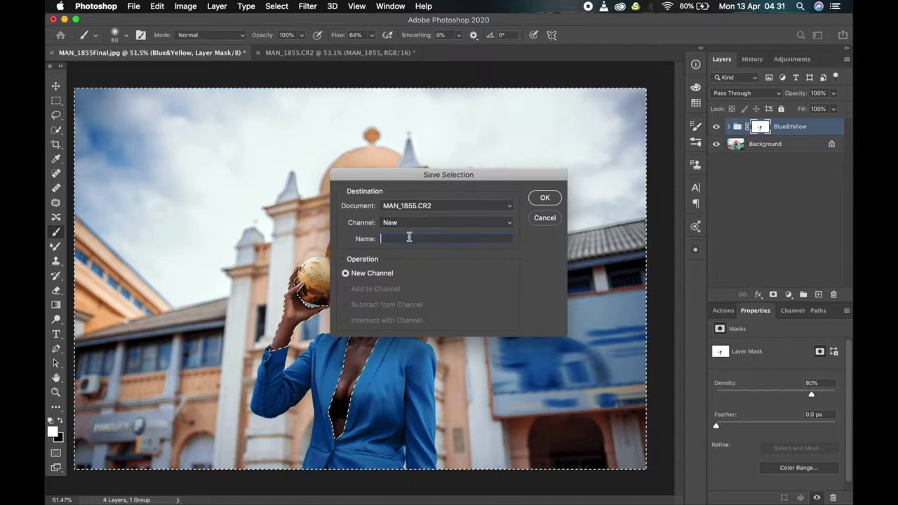
text(Body)
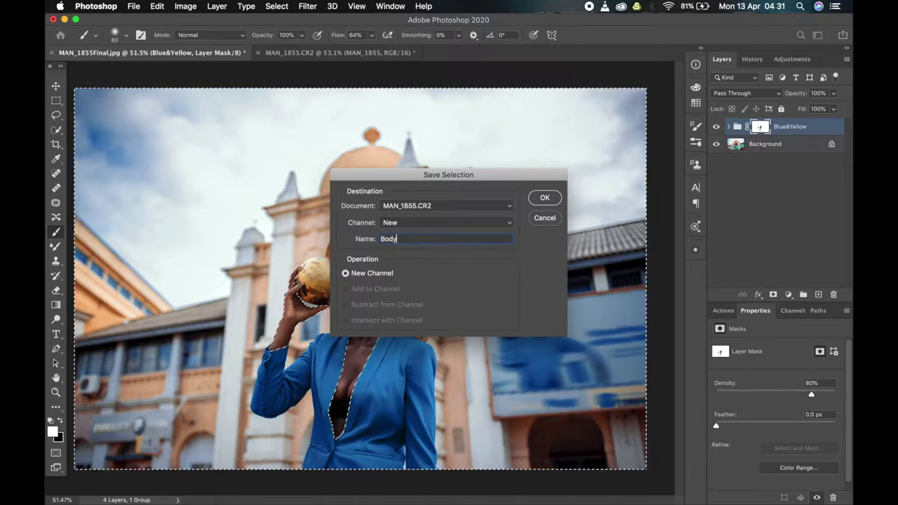
key(Return)
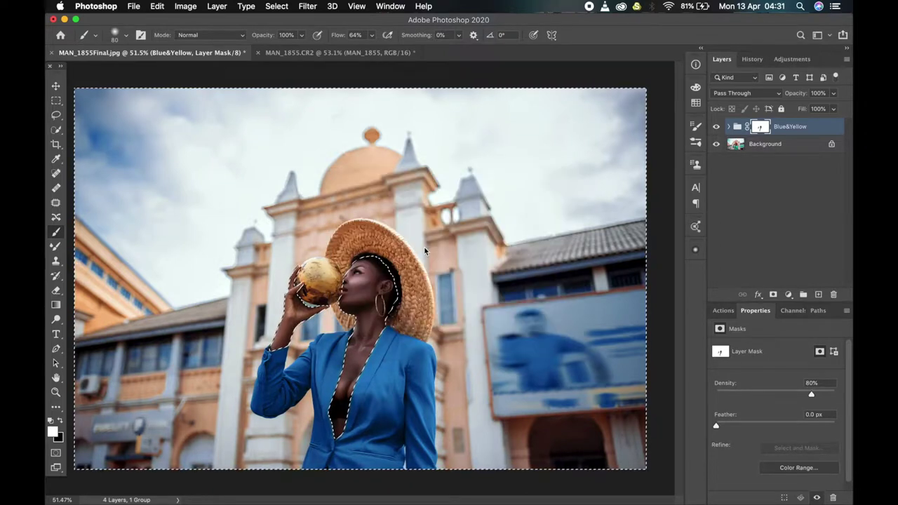
- Load the Body channel as a new selection in the MAN_1855.CR2 document
click(327, 52)
click(284, 6)
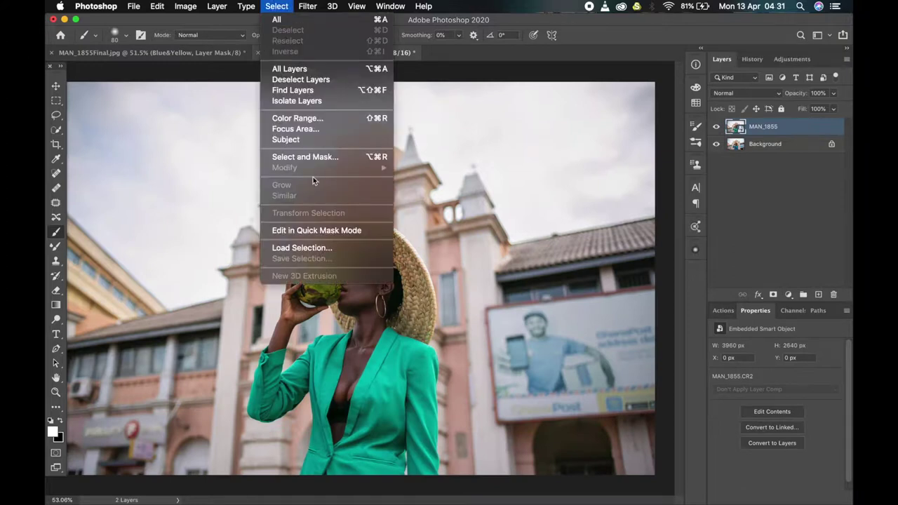
click(307, 245)
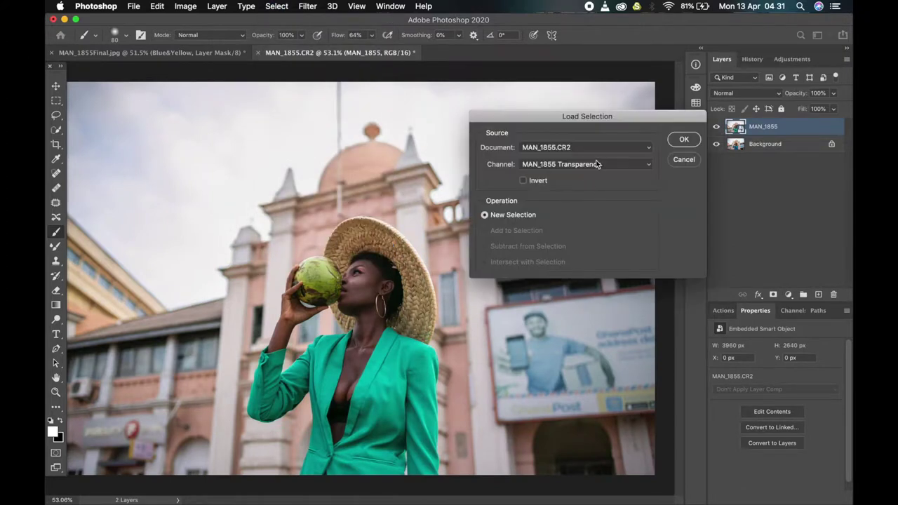
click(594, 165)
click(588, 176)
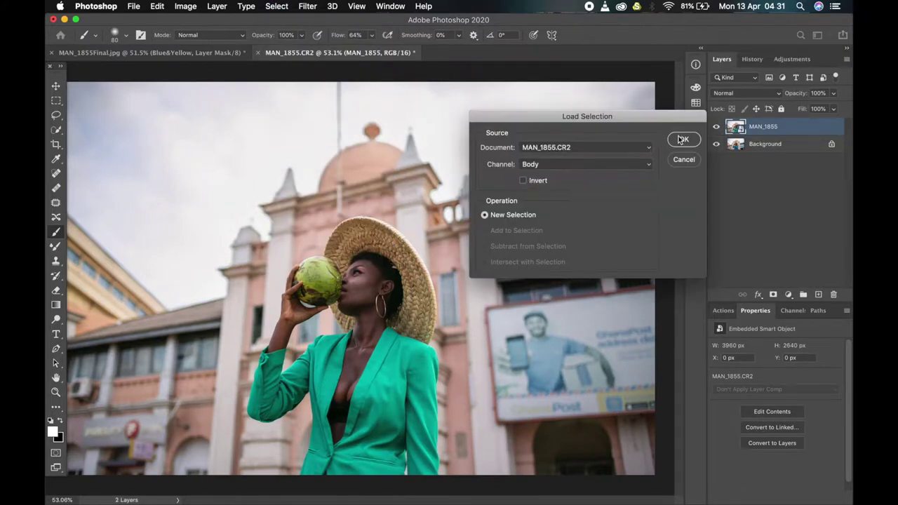
click(682, 139)
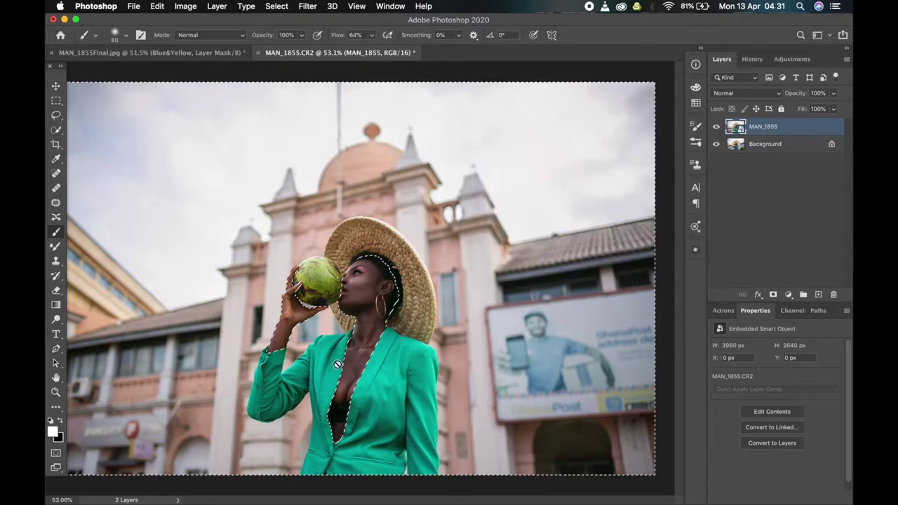
- Mask the MAN_1855 layer with the loaded selection and invert the mask so only the skin keeps its ungraded colour
scroll(346, 347, down, 2)
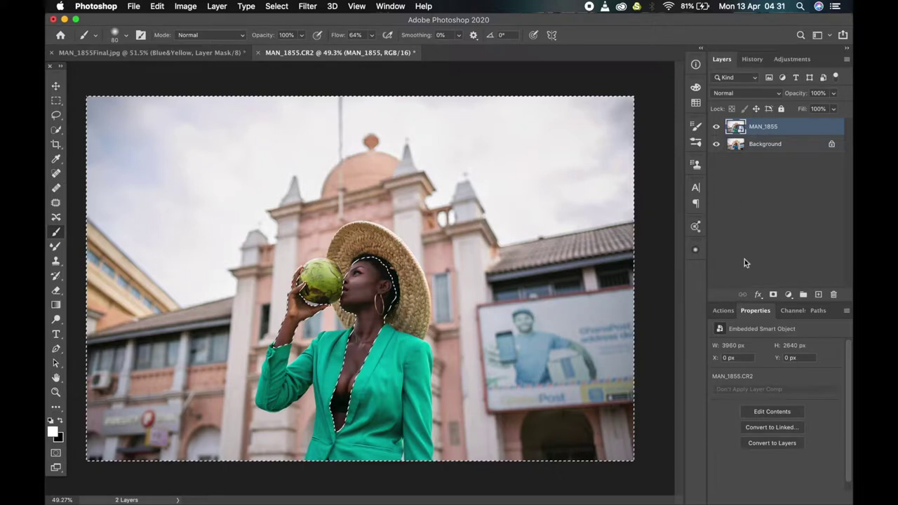
click(772, 295)
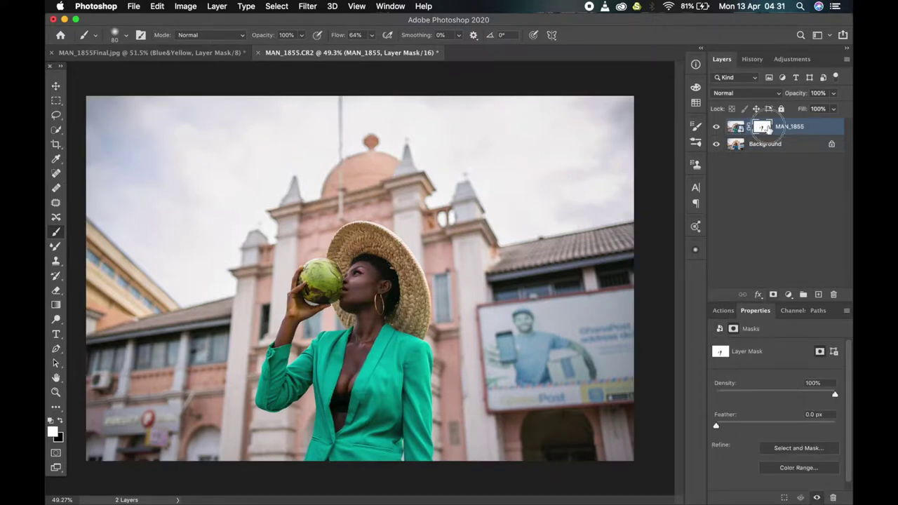
key(super+i)
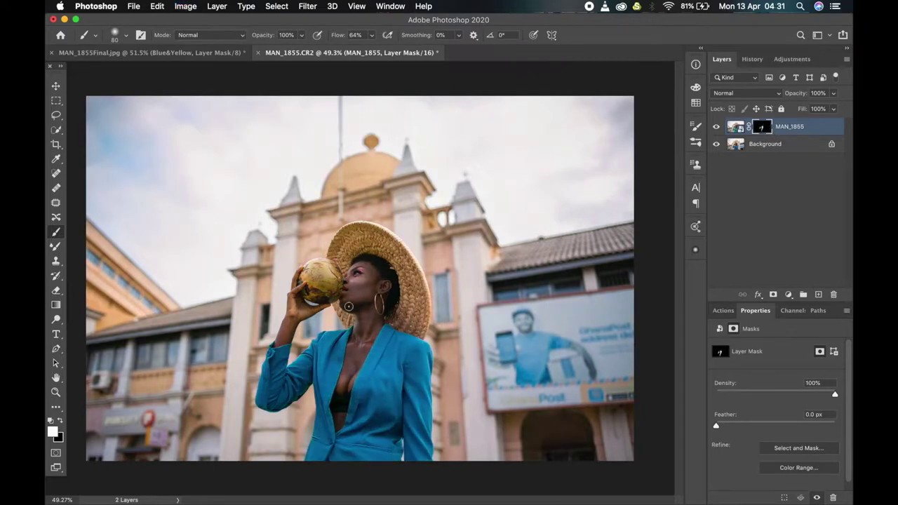
- Examine the skin up close with the masked MAN_1855 layer hidden and shown
scroll(292, 322, up, 1)
scroll(280, 320, up, 3)
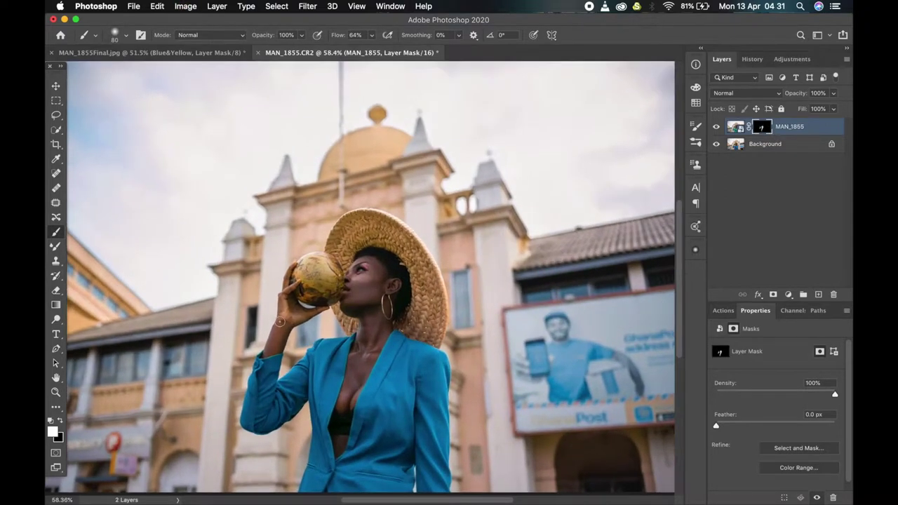
scroll(281, 322, up, 1)
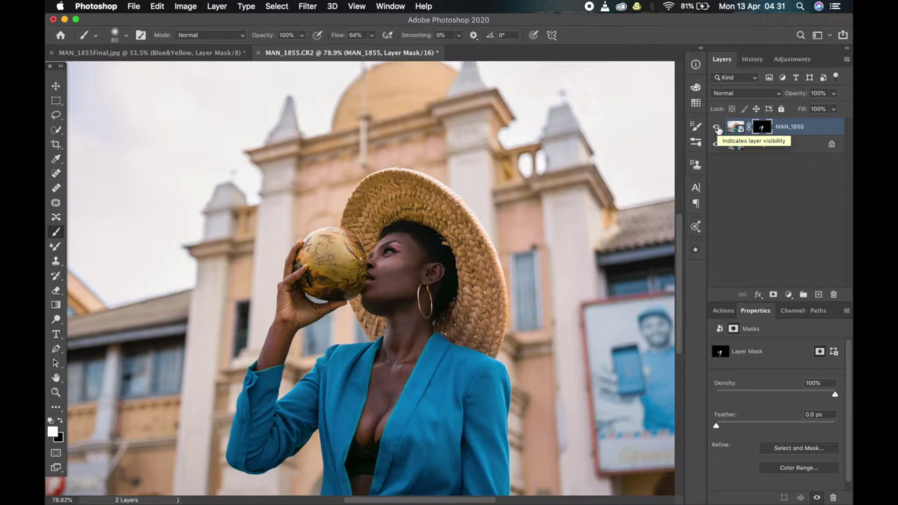
click(716, 127)
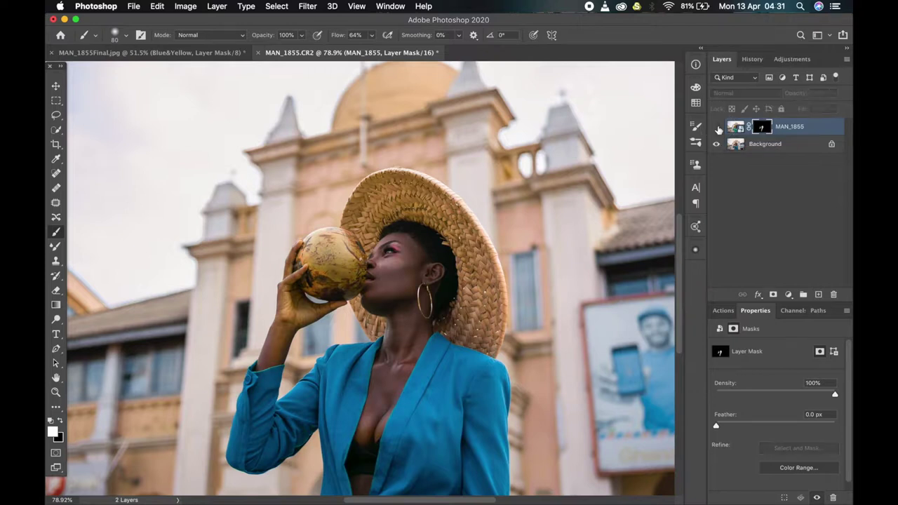
click(716, 127)
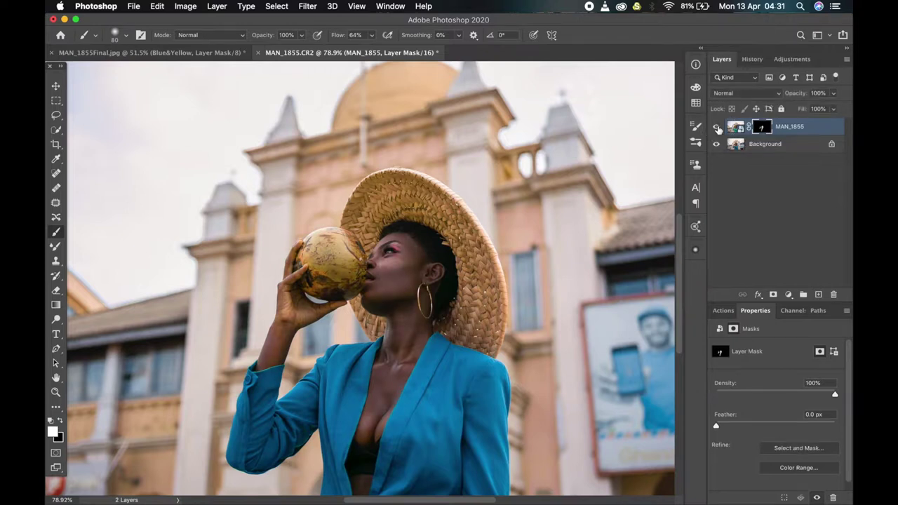
scroll(462, 251, down, 5)
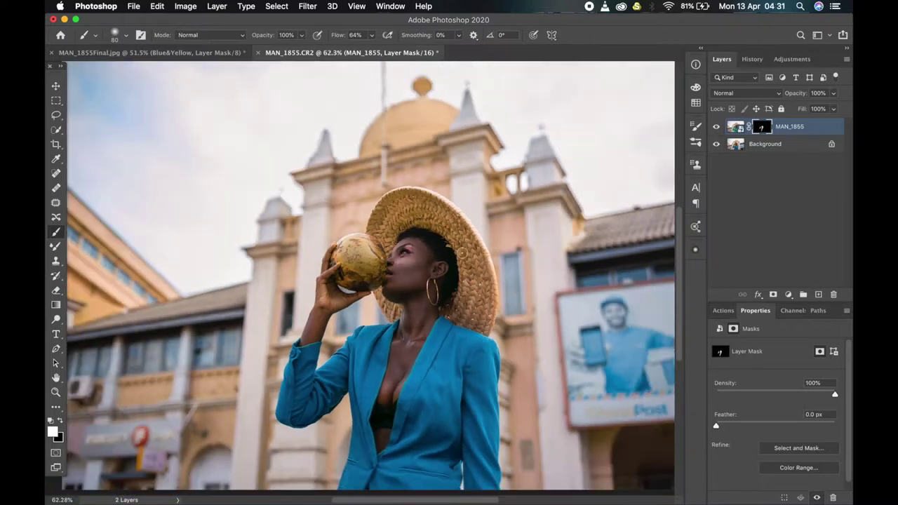
scroll(462, 251, down, 2)
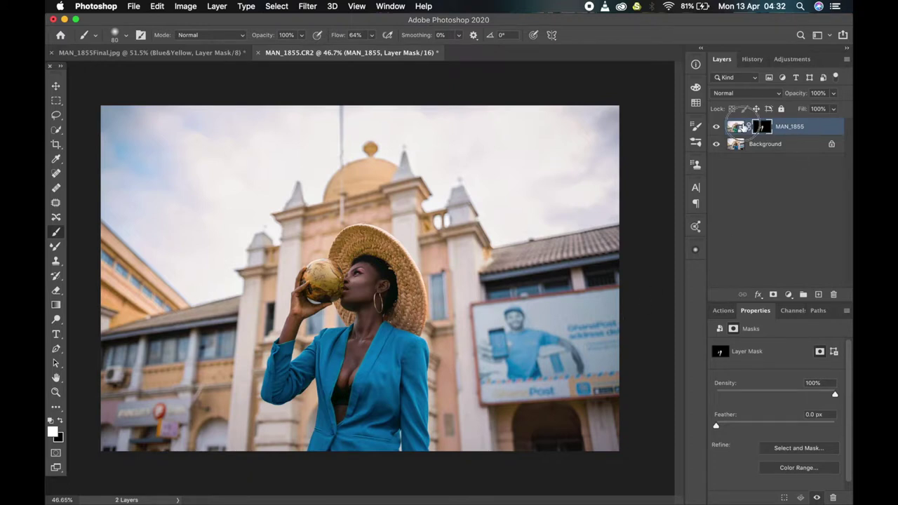
- Add a Hue/Saturation adjustment layer above MAN_1855 and target the Cyans range by sampling the jacket
click(735, 127)
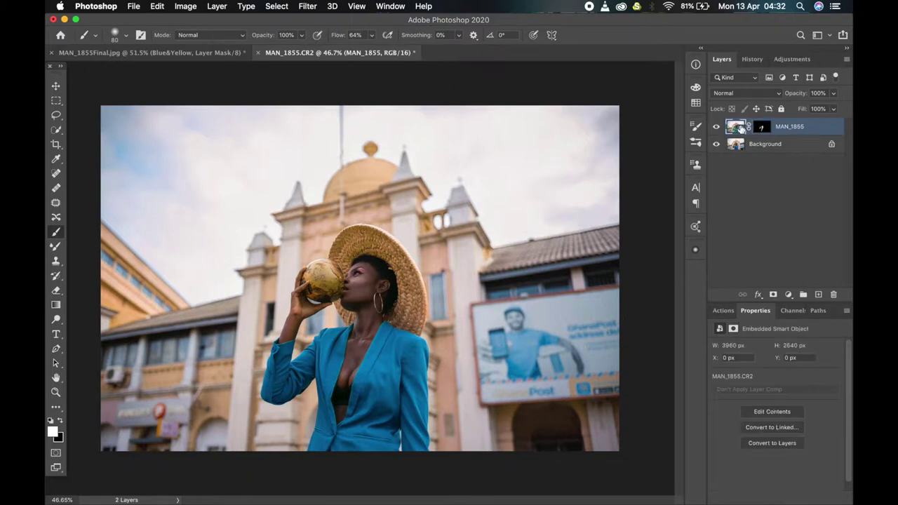
click(788, 294)
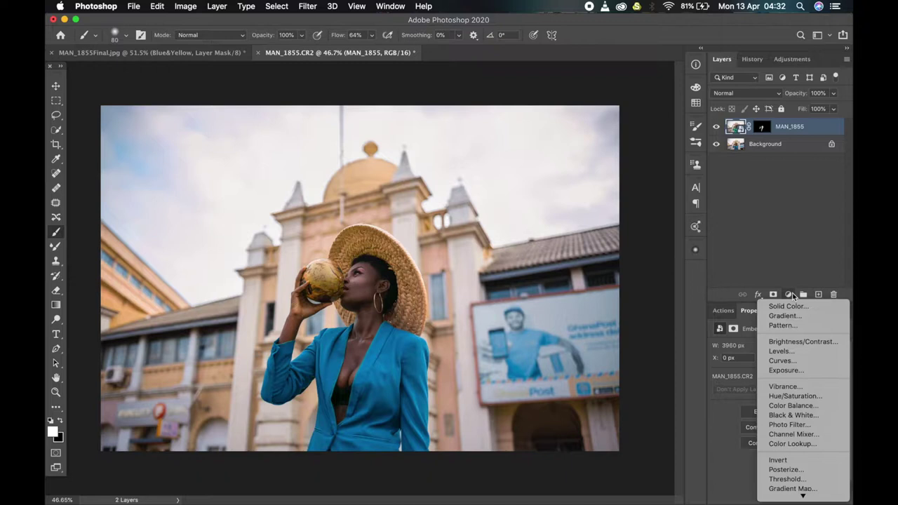
click(801, 397)
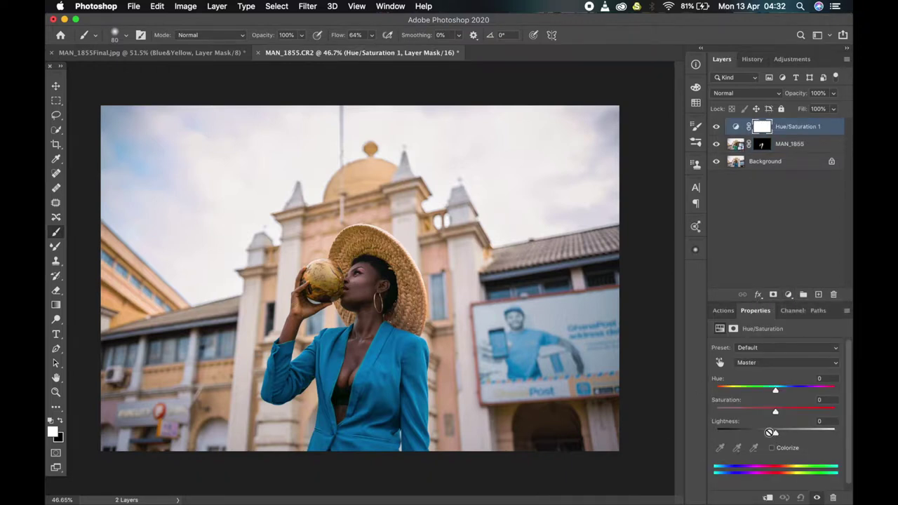
click(718, 362)
click(393, 349)
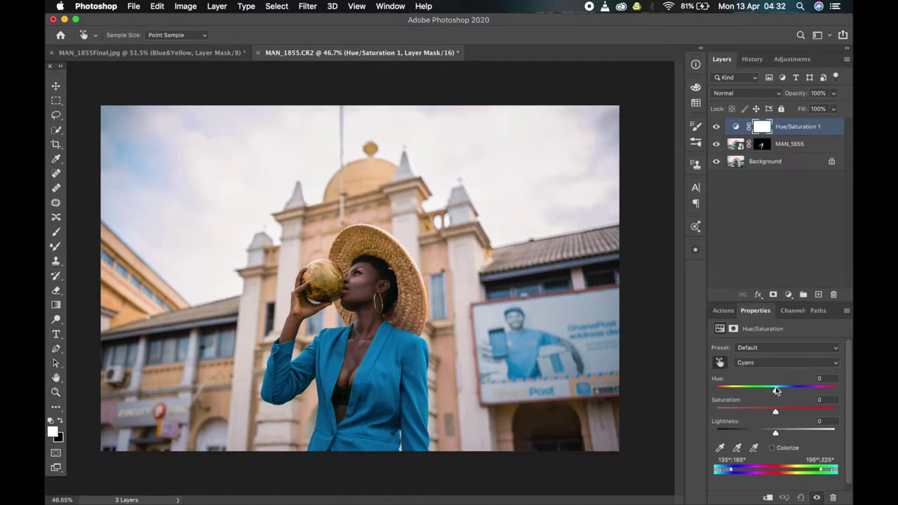
- Open the Adobe Color Themes wheel as a reference and set the Cyans hue to +10
drag(776, 390, 777, 390)
click(695, 228)
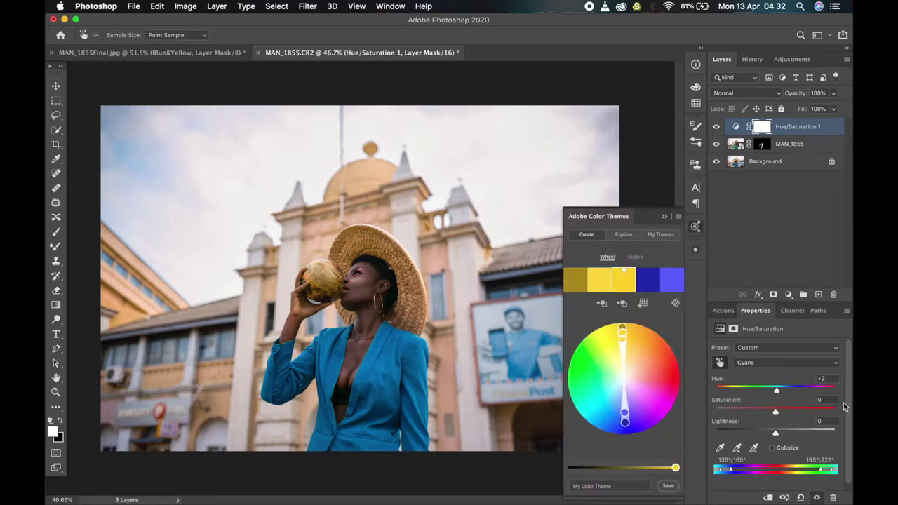
drag(775, 390, 781, 392)
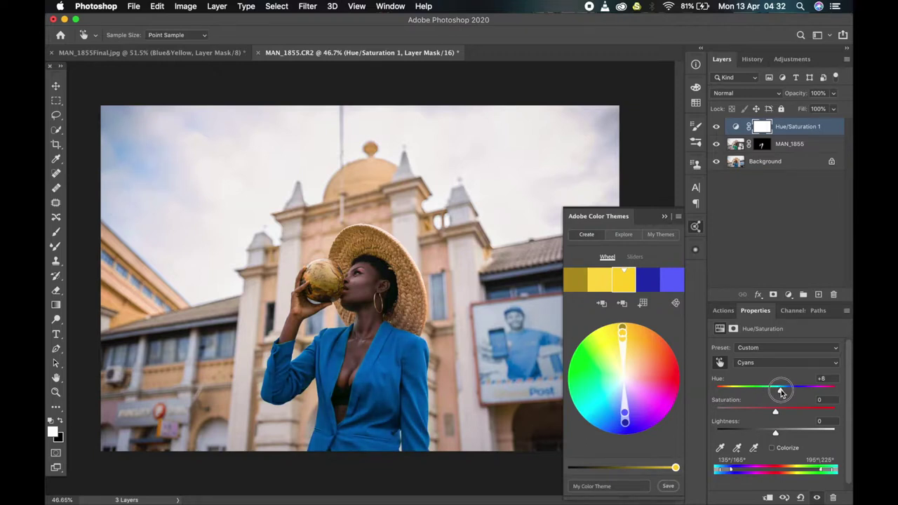
drag(780, 391, 783, 392)
- Set the Cyans saturation to +15 and lightness to +5, then return to the Brush tool
drag(775, 412, 778, 433)
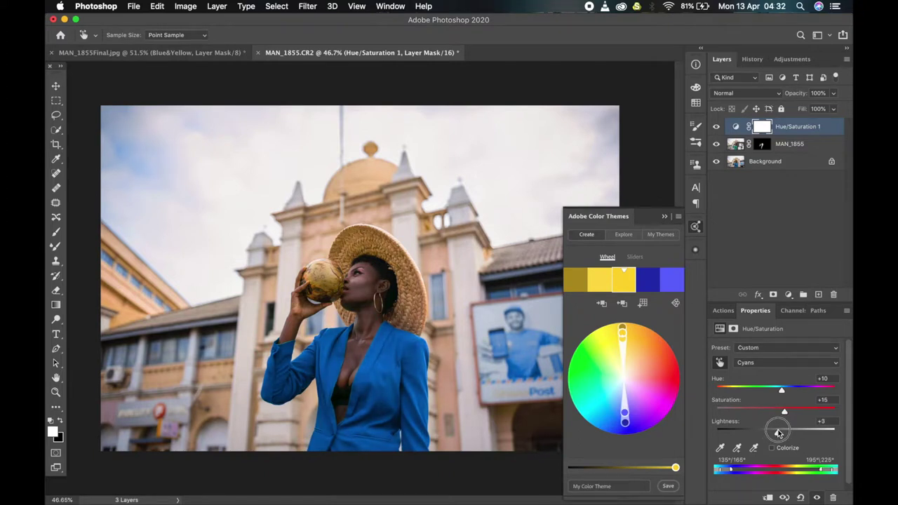
drag(777, 433, 777, 433)
key(b)
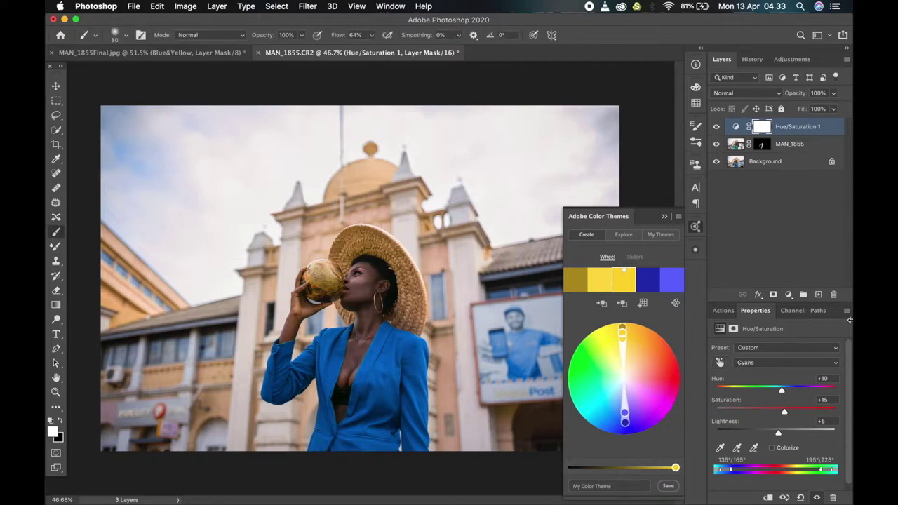
- Try desaturating the Reds range to -60, targeted by sampling the building wall, and undo the change
click(719, 361)
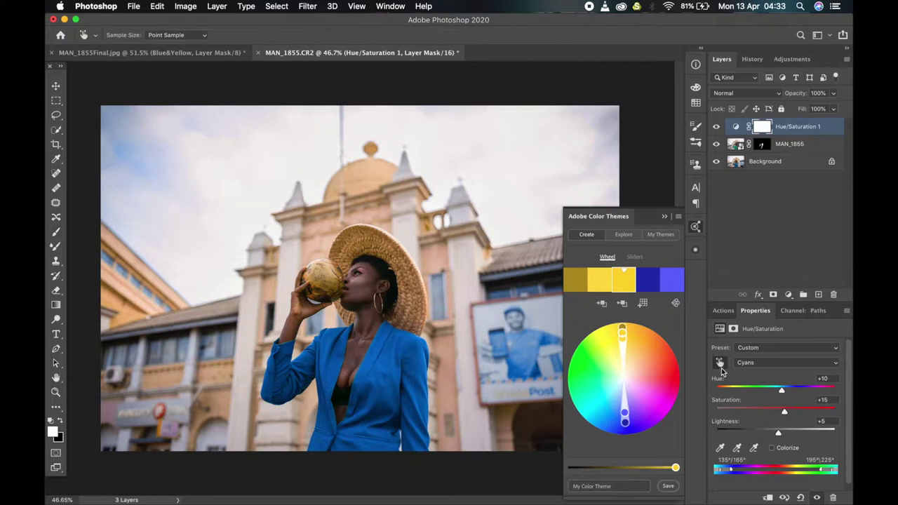
click(166, 407)
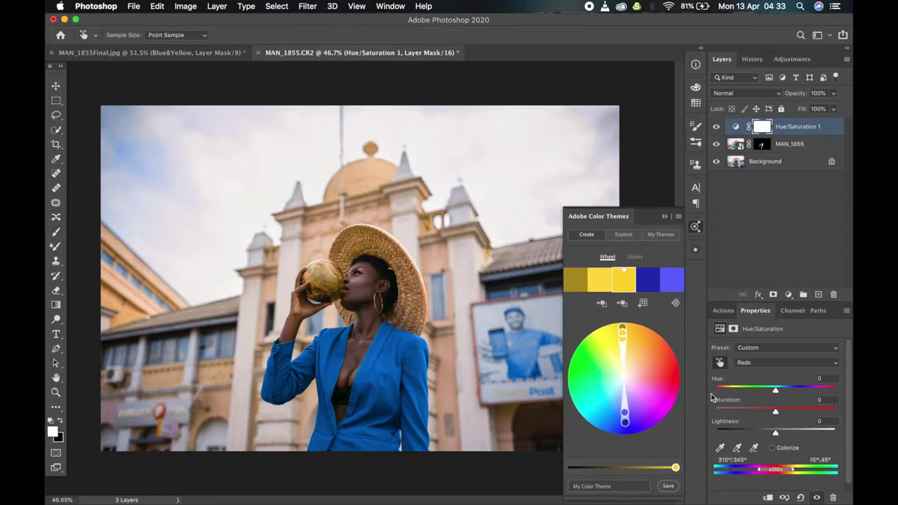
drag(775, 412, 739, 413)
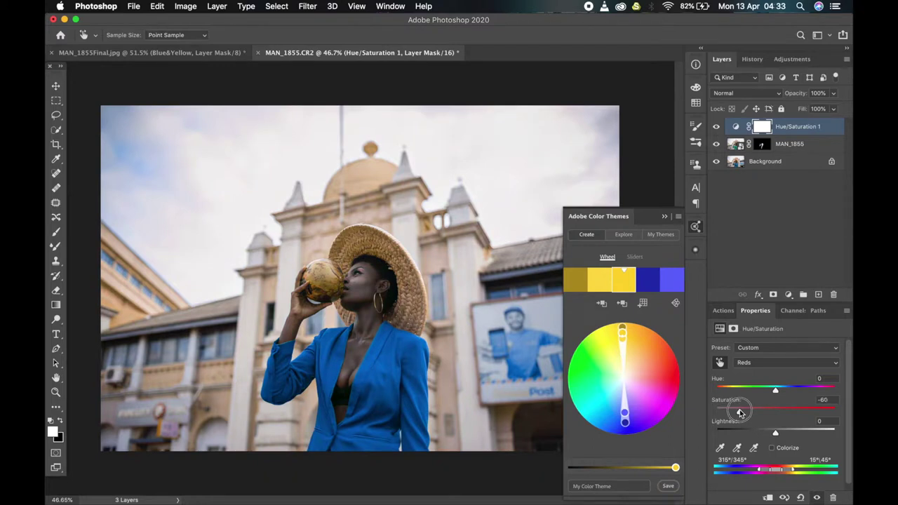
key(super+z)
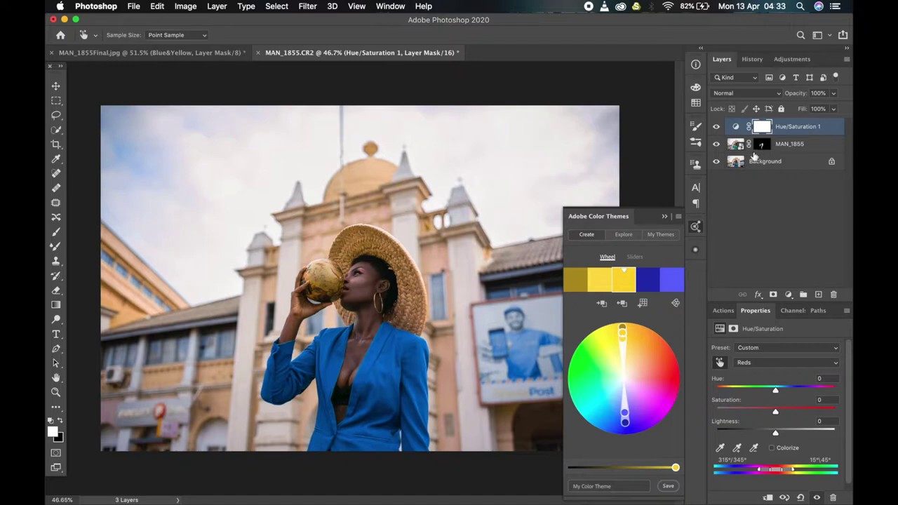
- Replace the Hue/Saturation 1 mask with a copy of the MAN_1855 skin mask and invert it
mouse_move(761, 146)
mouse_down()
mouse_move(761, 125)
mouse_move(759, 132)
mouse_up()
key(b)
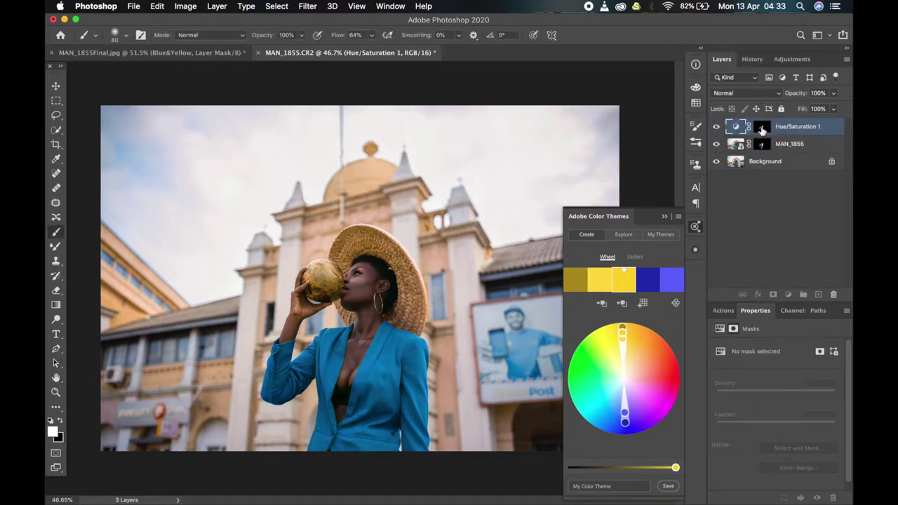
click(762, 128)
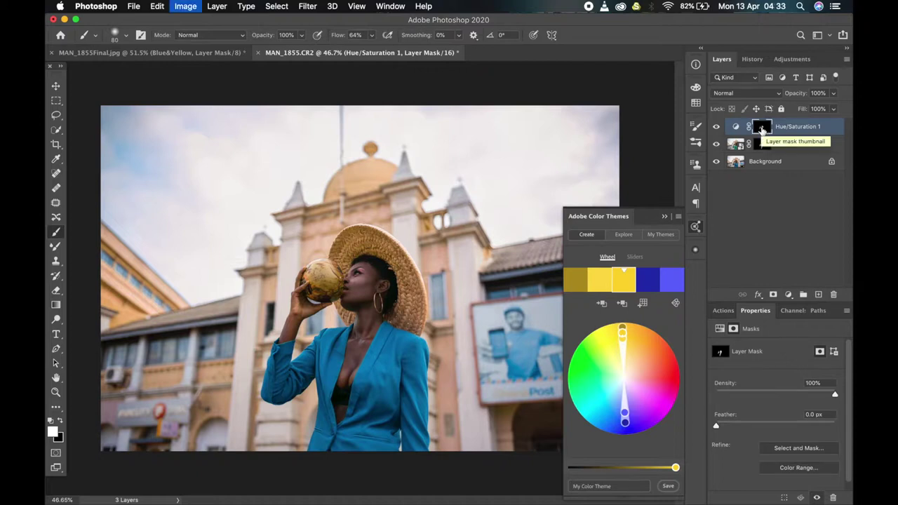
key(super+i)
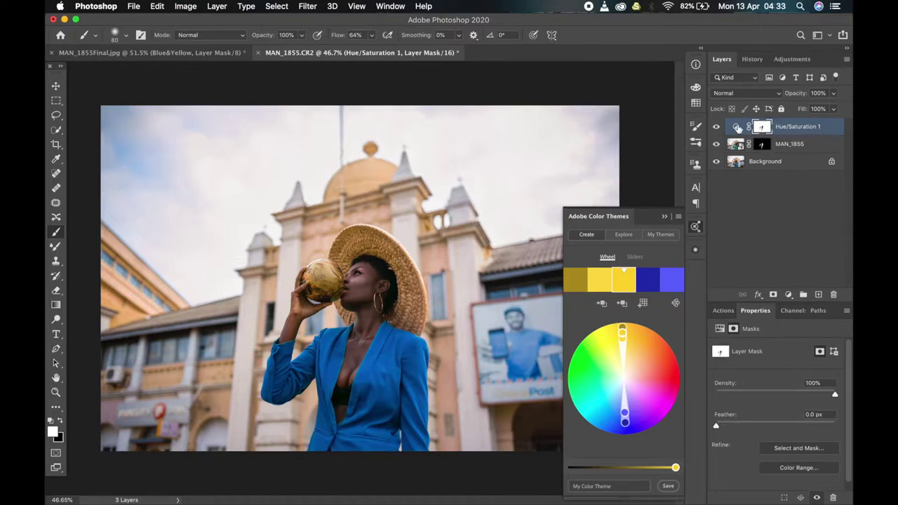
- Target the Reds range by sampling the building's dome, set hue +6, saturation +14 and lightness -9, and compare with the layer hidden
click(734, 126)
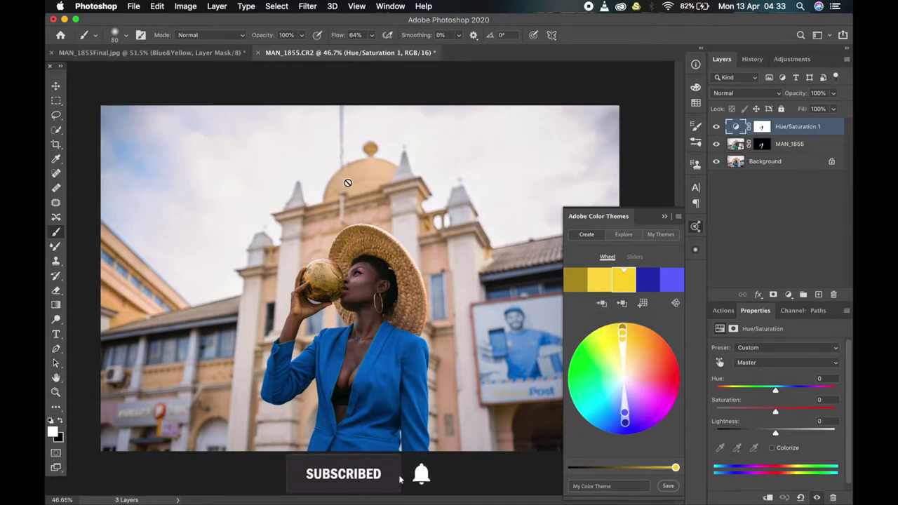
click(718, 361)
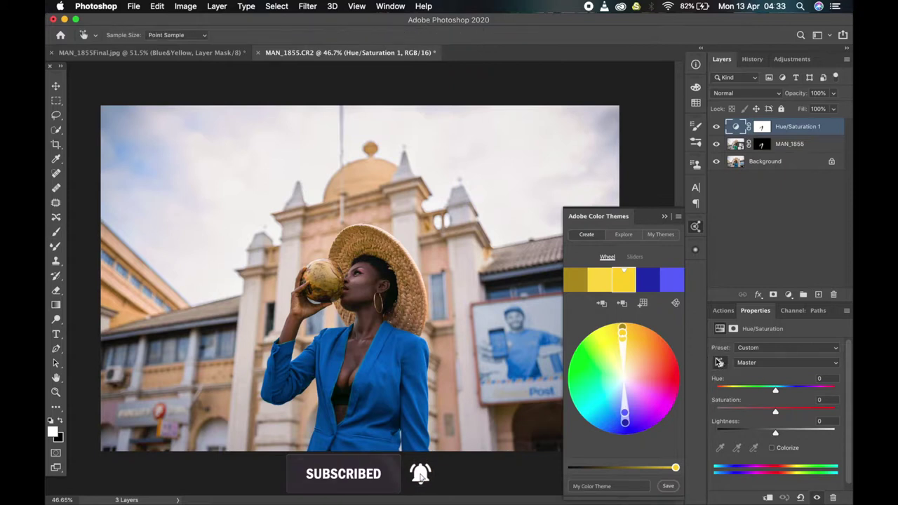
click(368, 170)
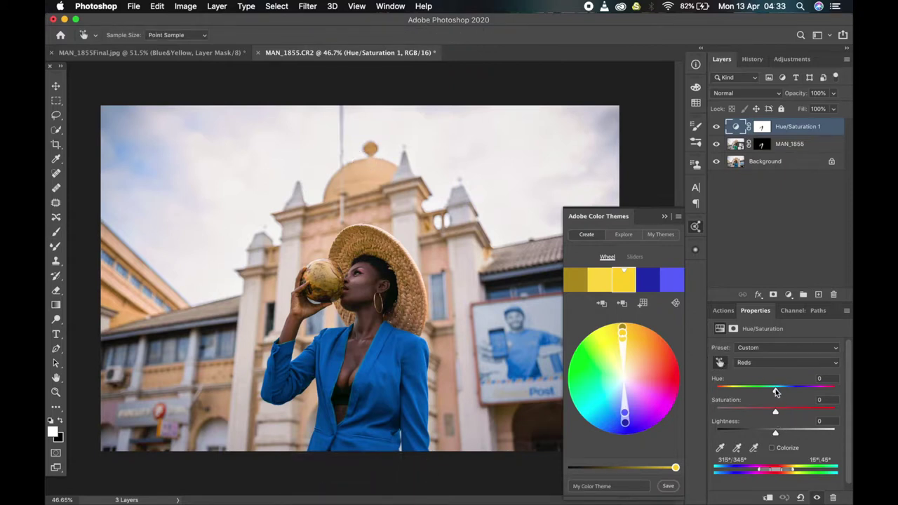
drag(776, 392, 778, 390)
drag(778, 392, 780, 392)
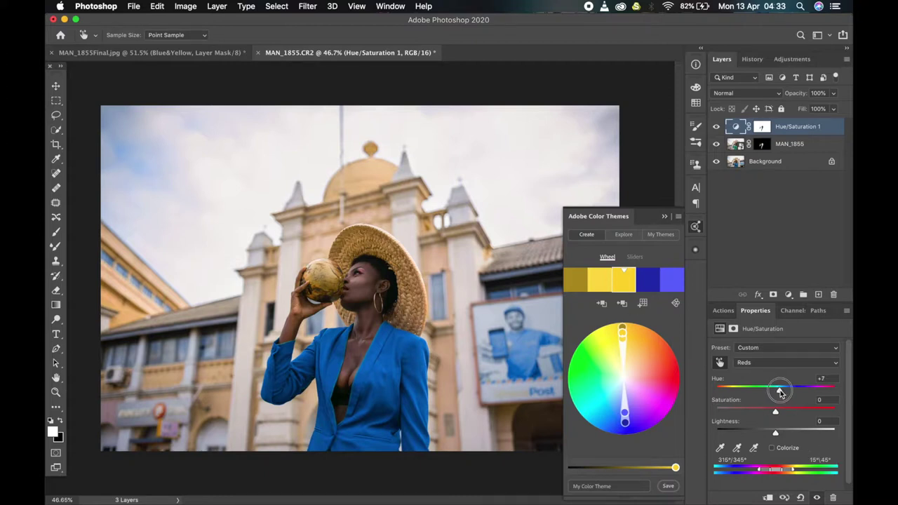
drag(779, 393, 784, 413)
mouse_move(775, 433)
mouse_down()
mouse_move(789, 432)
mouse_move(769, 433)
mouse_up()
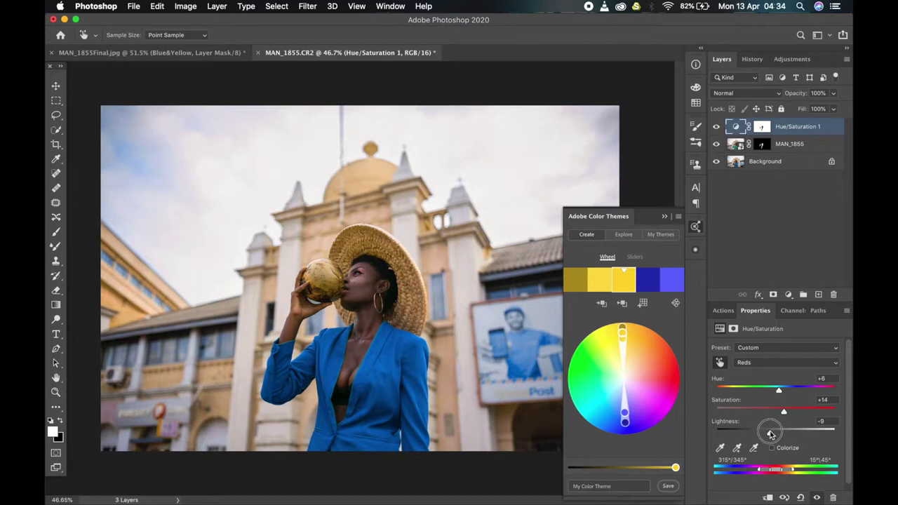
drag(770, 433, 767, 433)
click(716, 126)
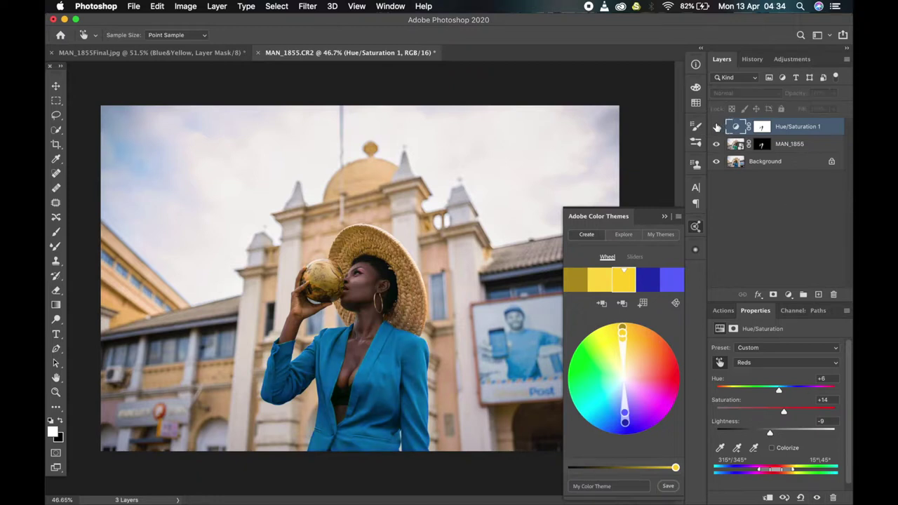
click(716, 127)
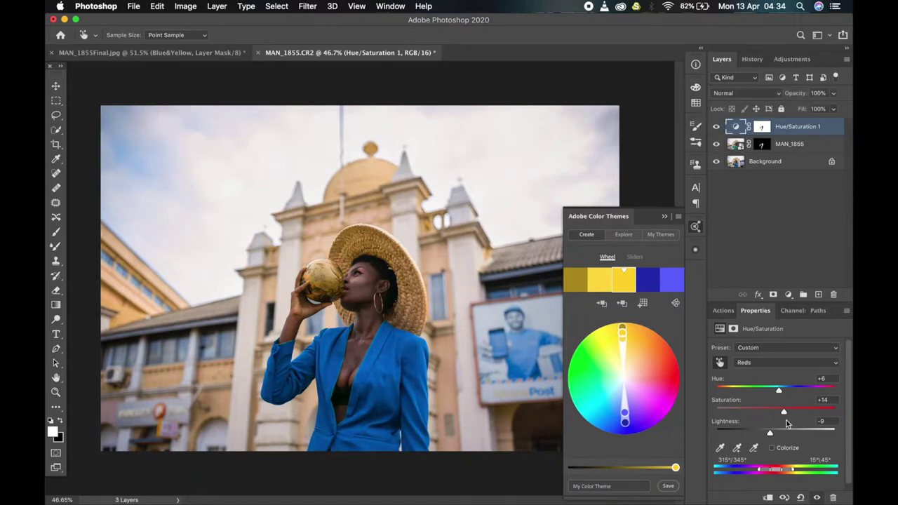
- Refine the Reds range to hue +9 and lightness -3, and compare the image with Hue/Saturation 1 hidden and shown
mouse_move(770, 435)
mouse_down()
mouse_move(806, 429)
mouse_move(773, 433)
mouse_up()
drag(778, 390, 780, 391)
click(715, 127)
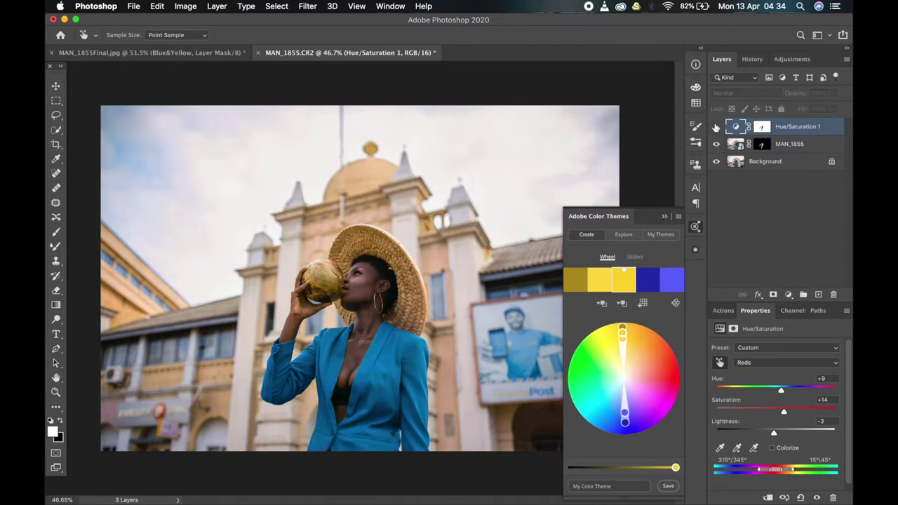
click(715, 126)
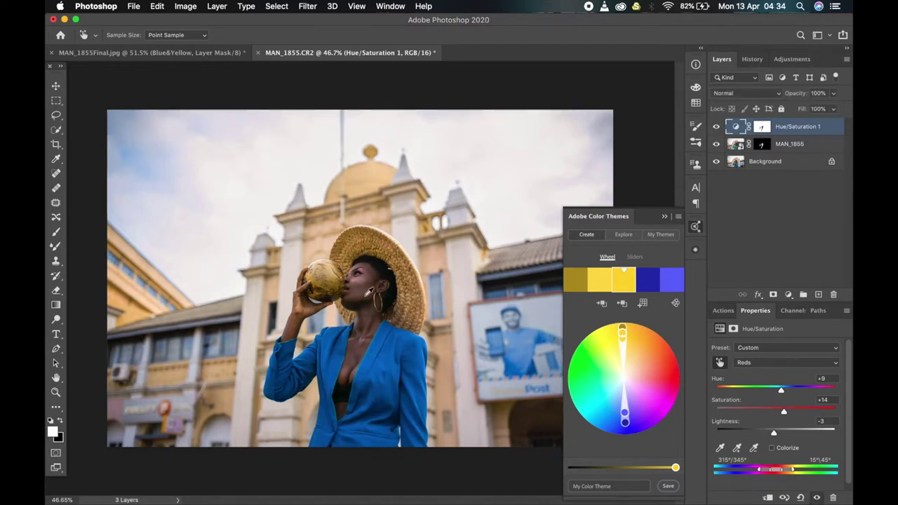
scroll(368, 291, up, 1)
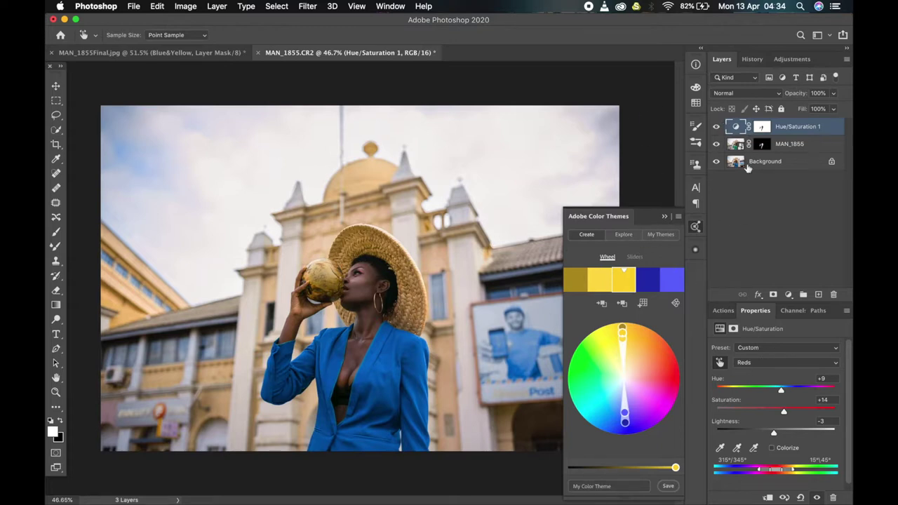
- Add a Selective Color adjustment layer targeting Cyans and replace its mask with a copy of the Hue/Saturation 1 mask
click(788, 295)
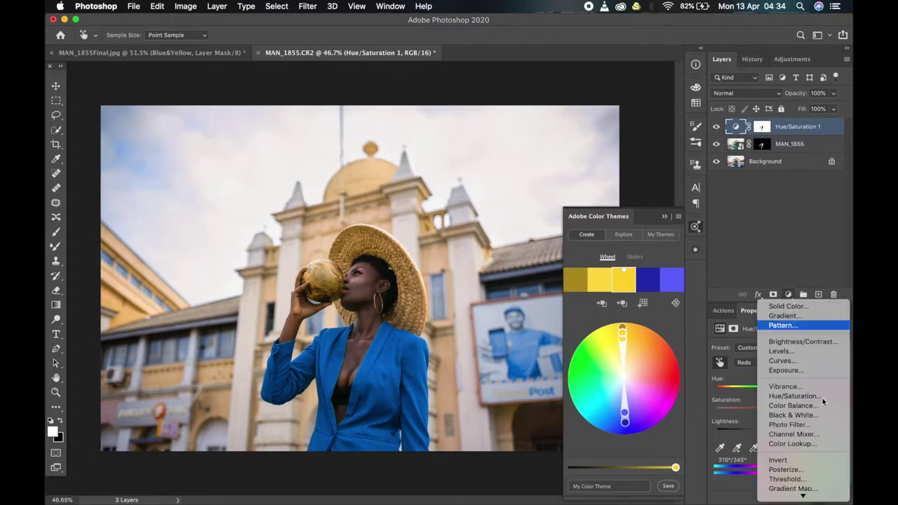
click(793, 494)
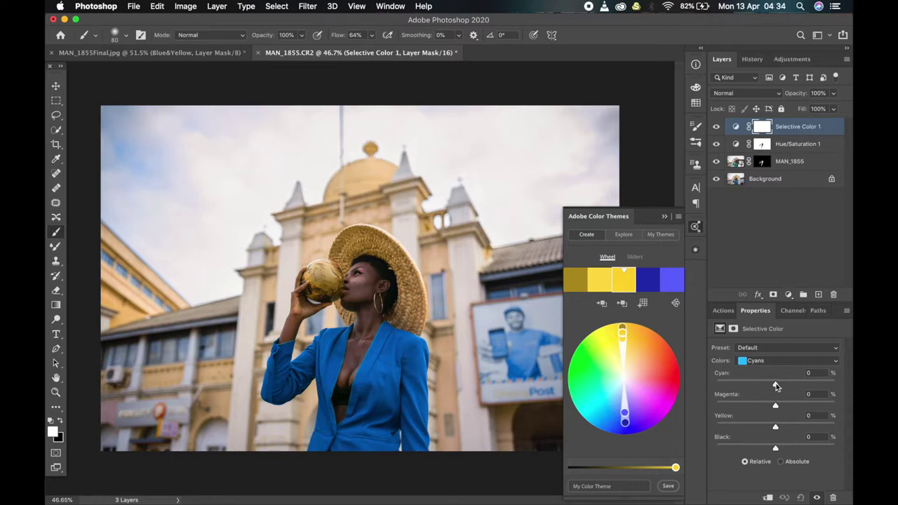
drag(777, 386, 758, 391)
click(777, 389)
mouse_move(762, 144)
mouse_down()
mouse_move(756, 128)
mouse_move(754, 136)
mouse_up()
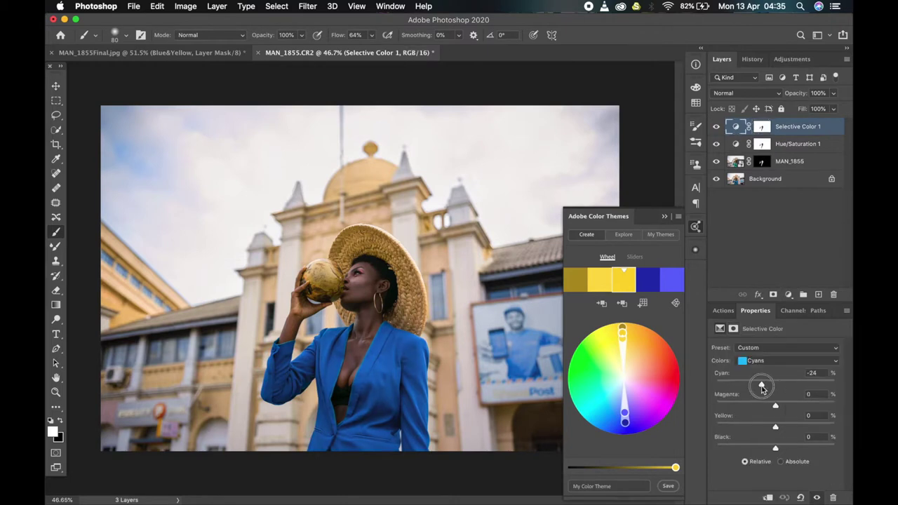
- Set the Cyans in the Selective Color layer to cyan +22, yellow +8 and black +1, with slightly more magenta
drag(757, 385, 788, 385)
drag(775, 426, 776, 446)
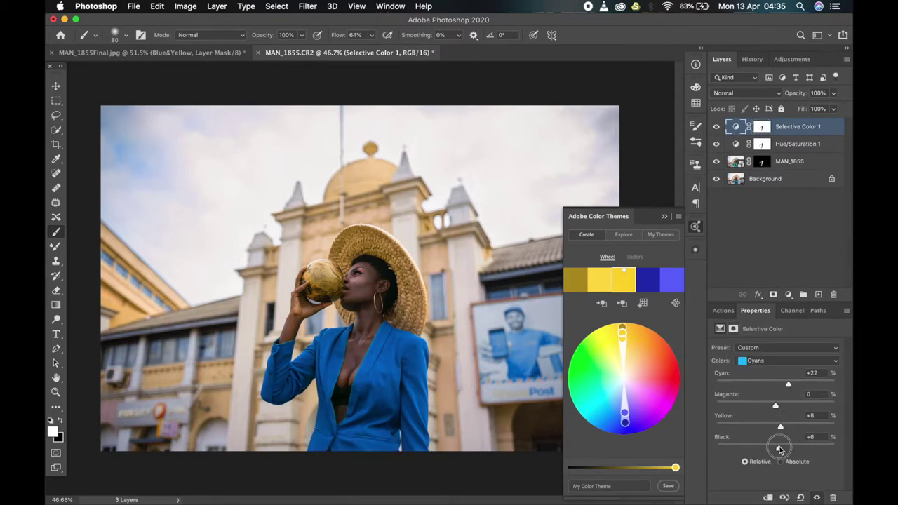
mouse_move(775, 405)
mouse_down()
mouse_move(768, 409)
mouse_move(779, 406)
mouse_up()
- Switch the Selective Color adjustment to Reds and set cyan -13, yellow +12 and black +4
click(754, 361)
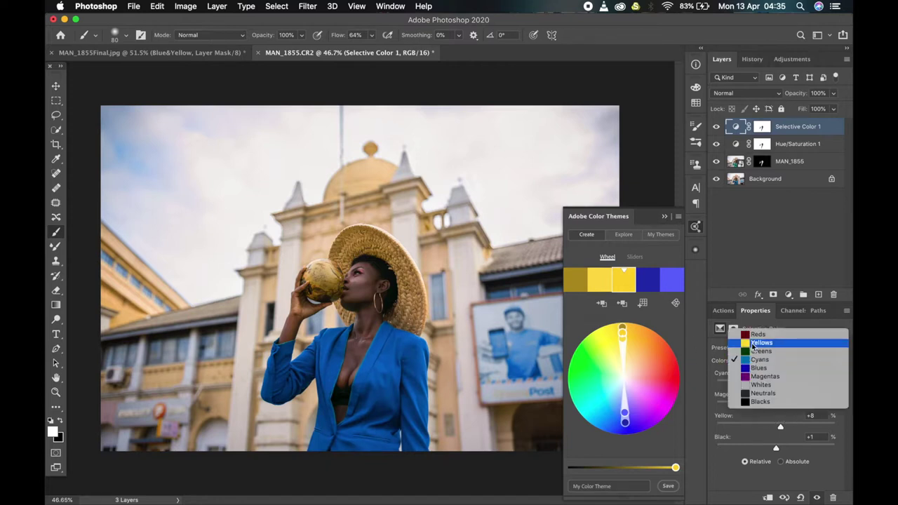
click(754, 338)
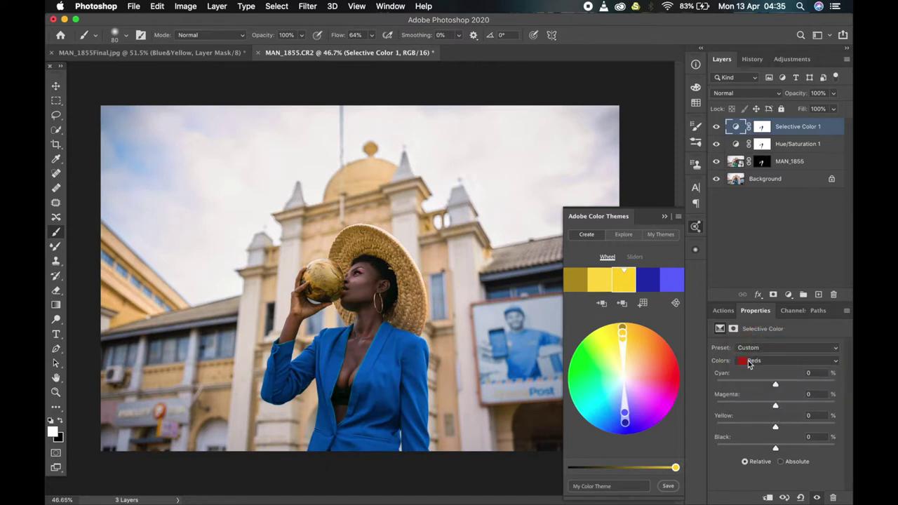
click(747, 360)
click(749, 361)
click(765, 364)
click(762, 369)
click(765, 361)
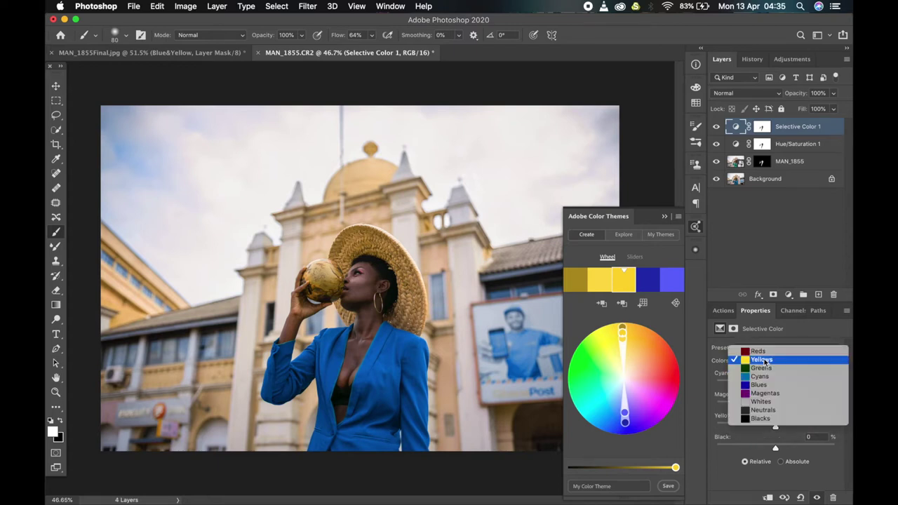
click(759, 350)
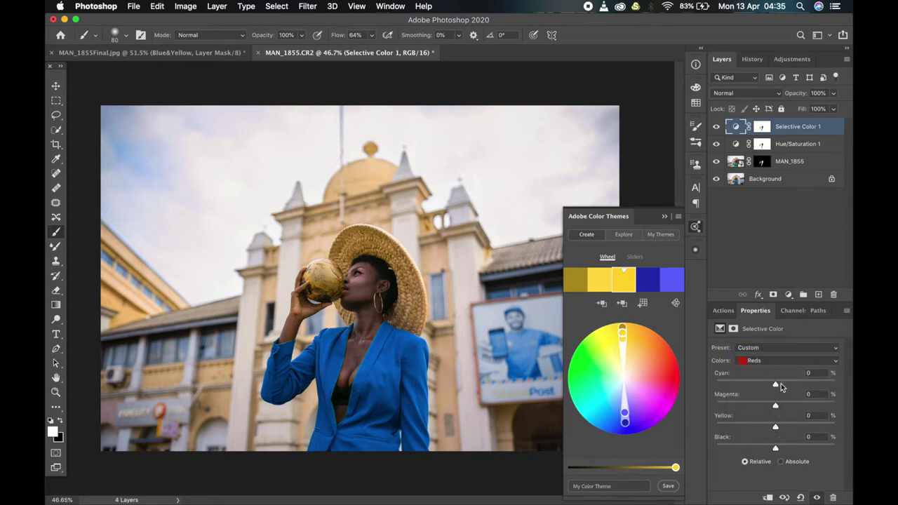
mouse_move(780, 386)
mouse_down()
mouse_move(757, 386)
mouse_move(795, 385)
mouse_move(767, 393)
mouse_up()
drag(775, 427, 778, 449)
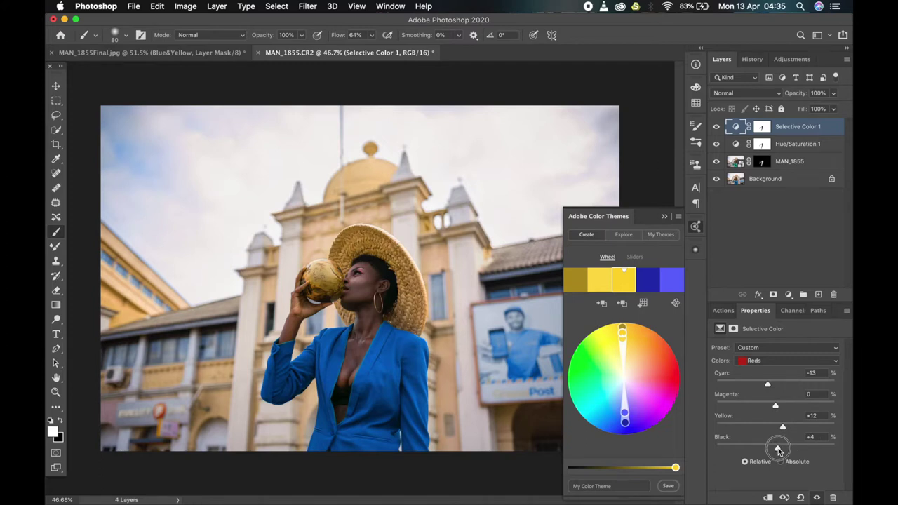
- Fine-tune the Yellows in the Selective Color layer by slightly lowering cyan and adjusting the yellow and black amounts
click(766, 365)
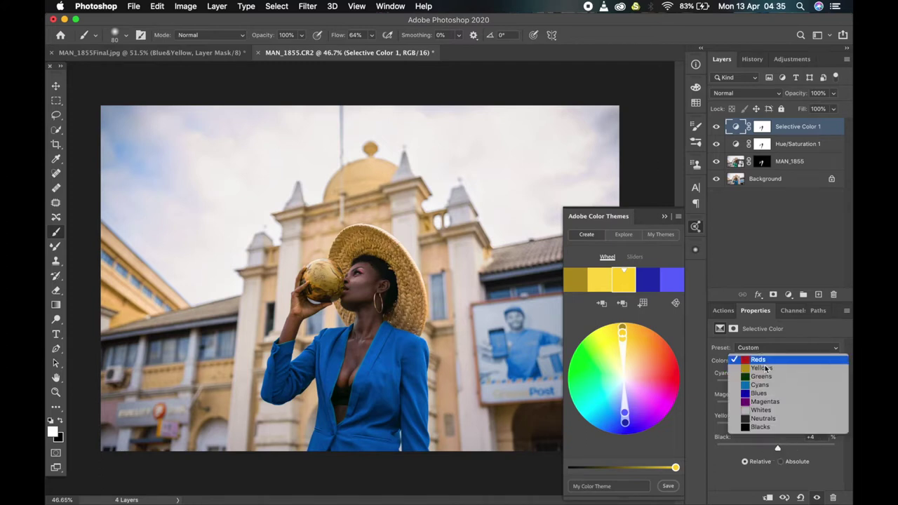
click(761, 368)
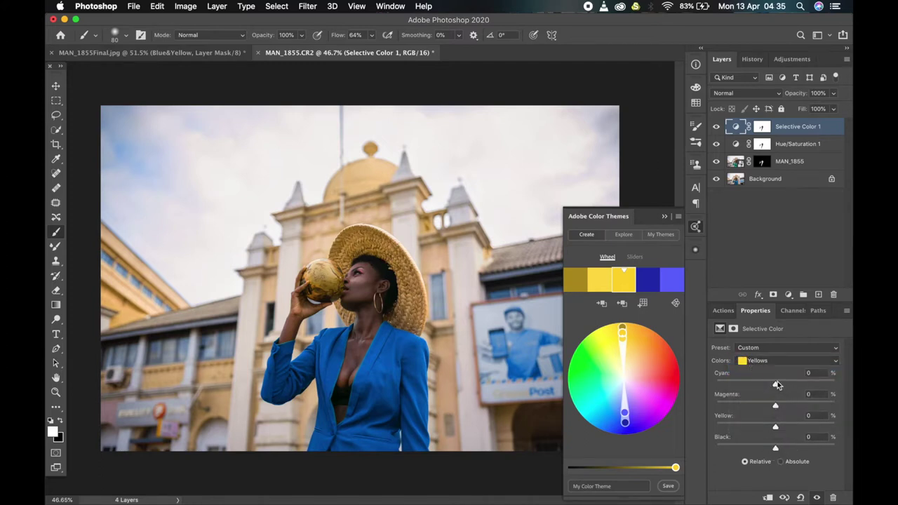
mouse_move(777, 384)
mouse_down()
mouse_move(751, 383)
mouse_move(812, 382)
mouse_move(770, 396)
mouse_up()
drag(775, 392, 773, 392)
drag(775, 426, 777, 445)
- Add a Color Balance adjustment layer and shift its Shadows to +3 on Cyan-Red and +9 on Yellow-Blue
click(788, 295)
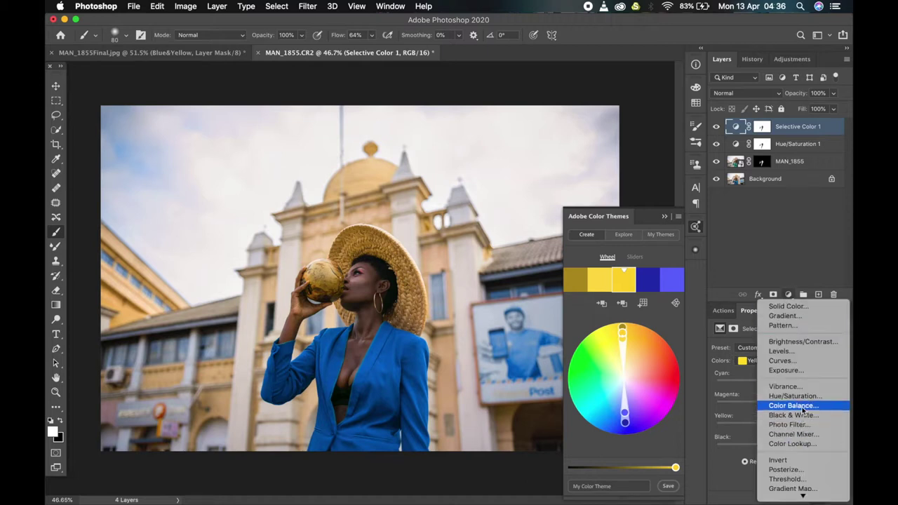
click(803, 407)
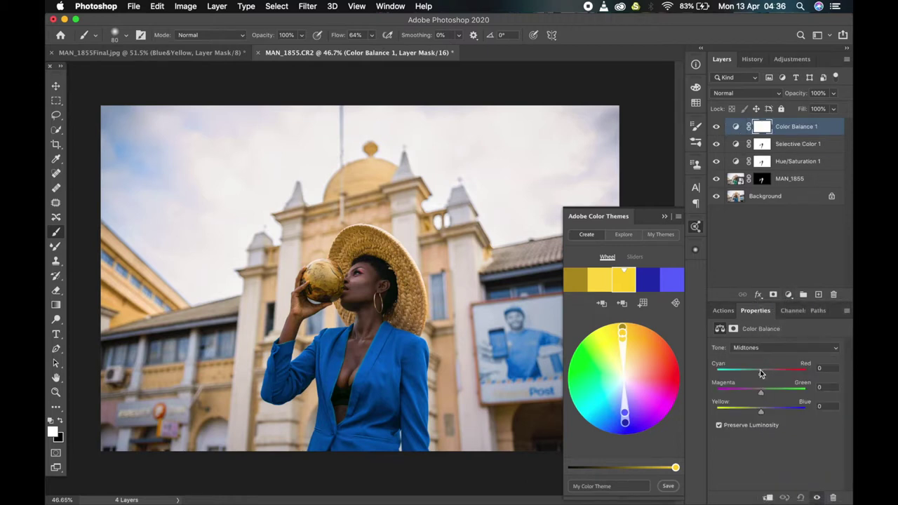
click(766, 347)
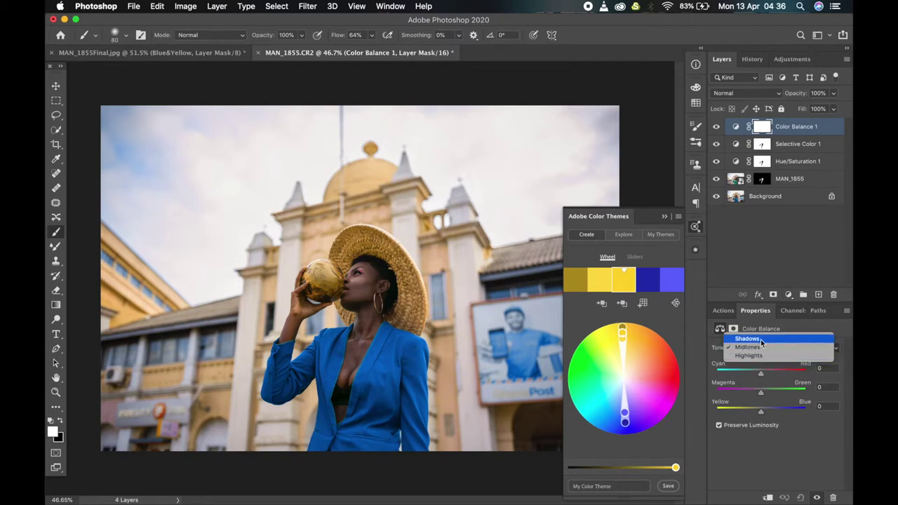
click(760, 339)
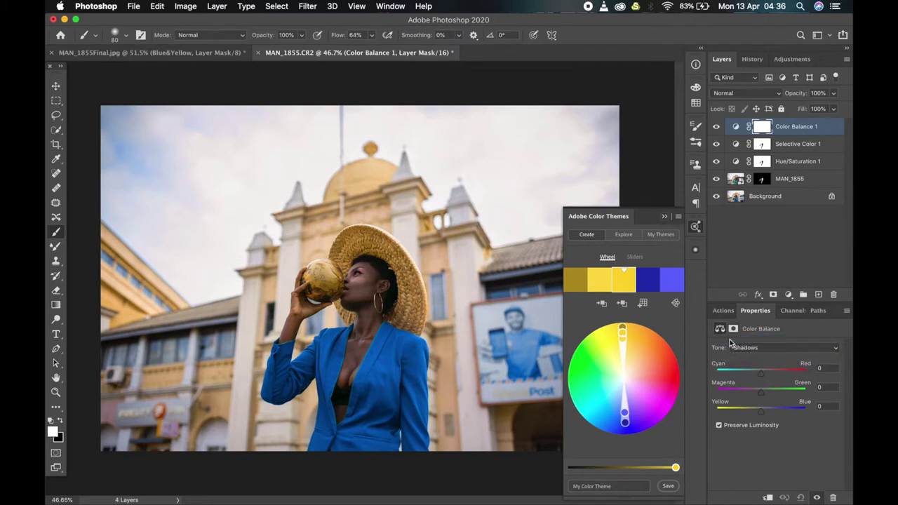
click(757, 376)
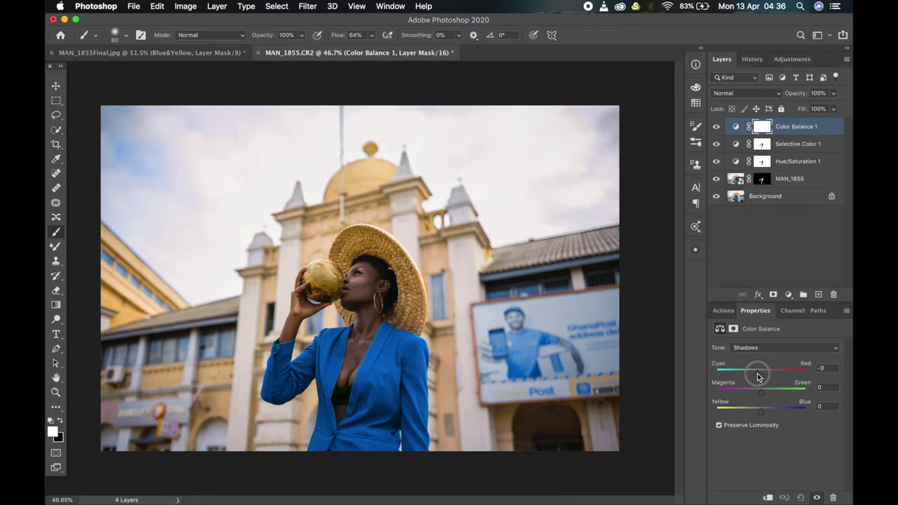
drag(757, 376, 763, 377)
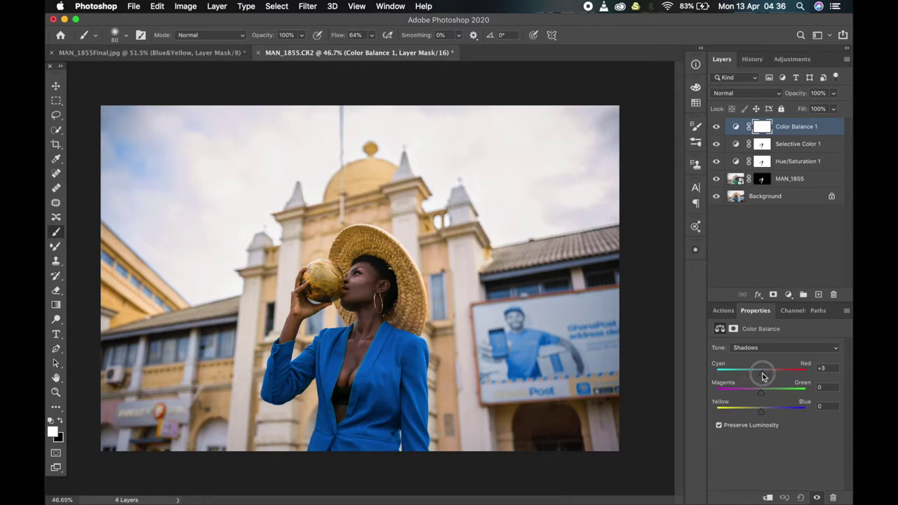
drag(762, 412, 765, 412)
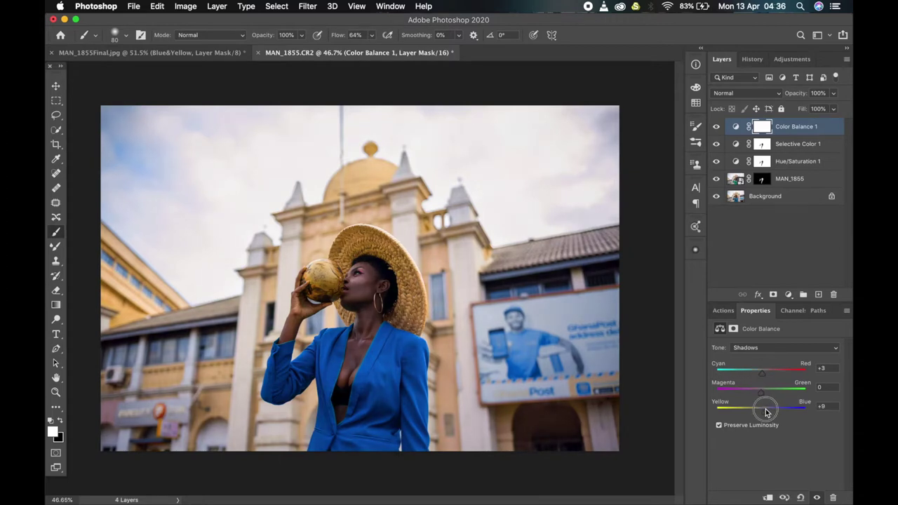
- Switch the Color Balance layer to Highlights and set Cyan-Red to -6, Magenta-Green to -1 and Yellow-Blue to -5
click(763, 347)
key(Return)
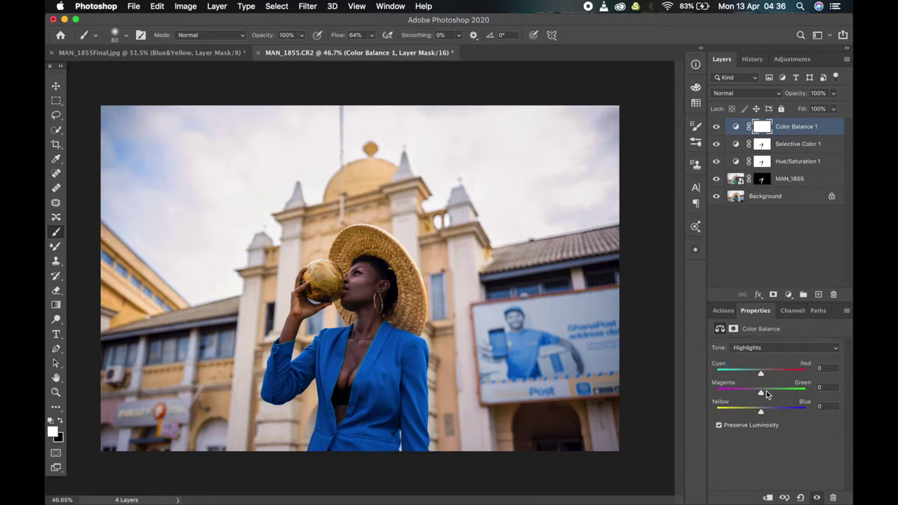
click(758, 374)
drag(758, 374, 757, 375)
click(763, 413)
drag(763, 412, 765, 413)
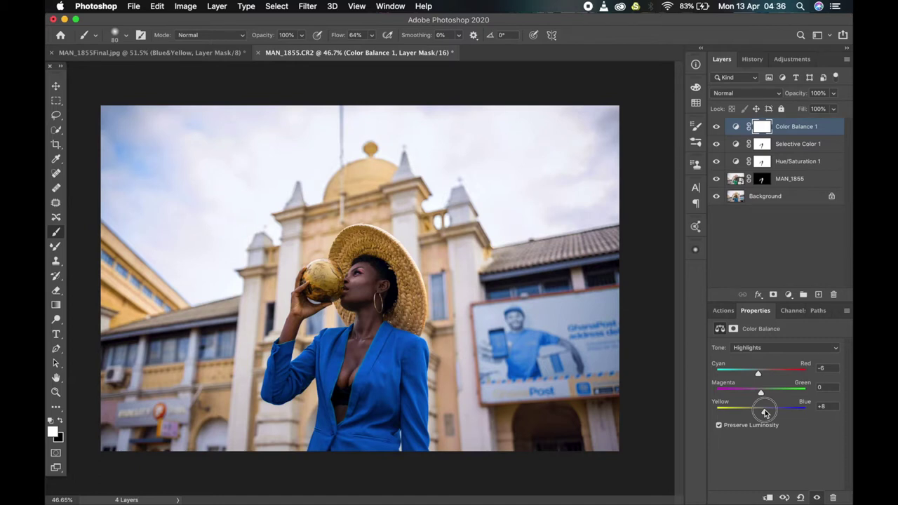
mouse_move(765, 413)
mouse_down()
mouse_move(750, 413)
mouse_move(759, 415)
mouse_up()
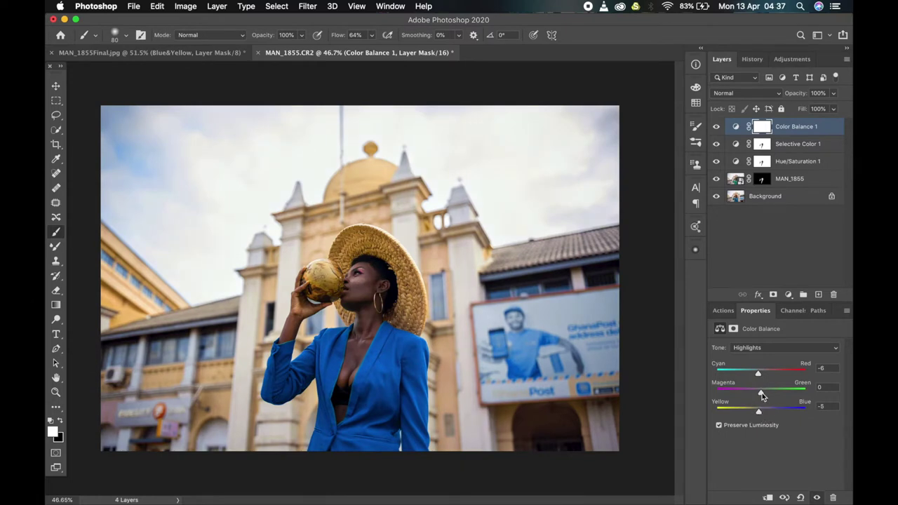
drag(761, 393, 759, 394)
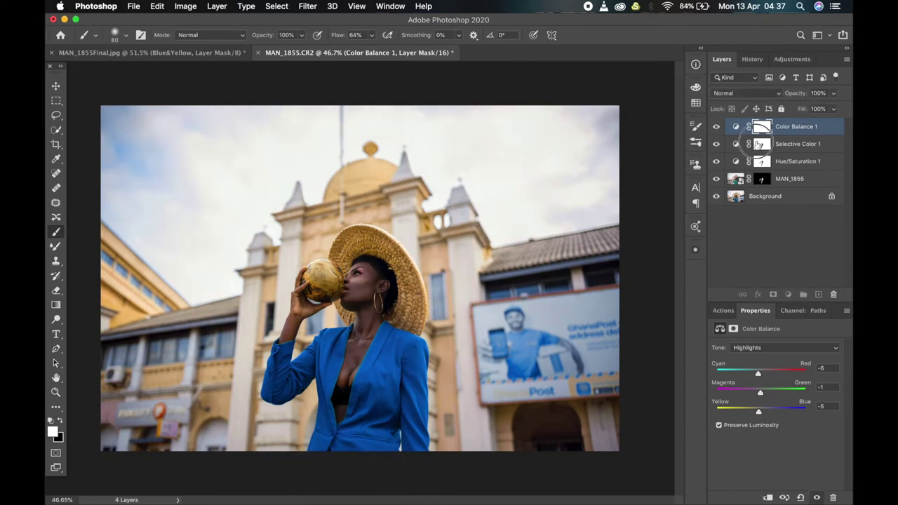
- Copy the Selective Color layer's mask onto the Color Balance layer and compare the grade with the Background layer alone
drag(759, 145, 759, 130)
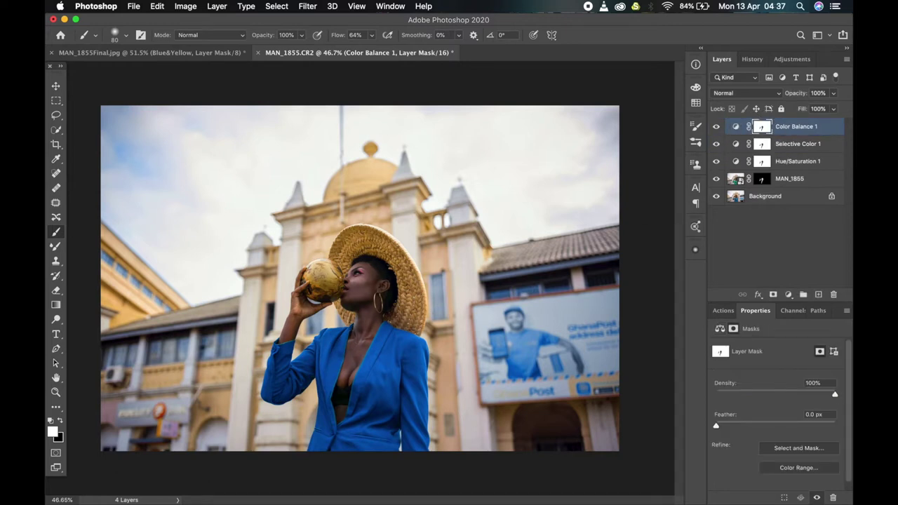
alt+click(715, 197)
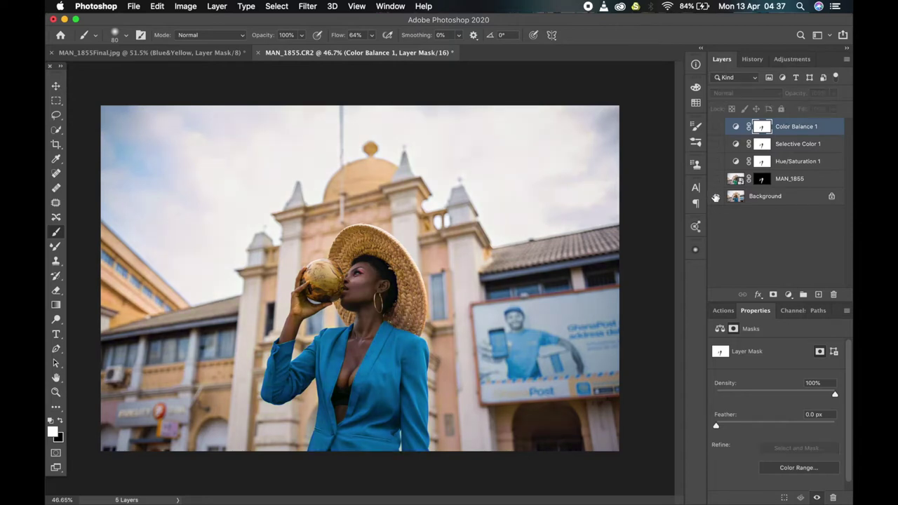
alt+click(716, 198)
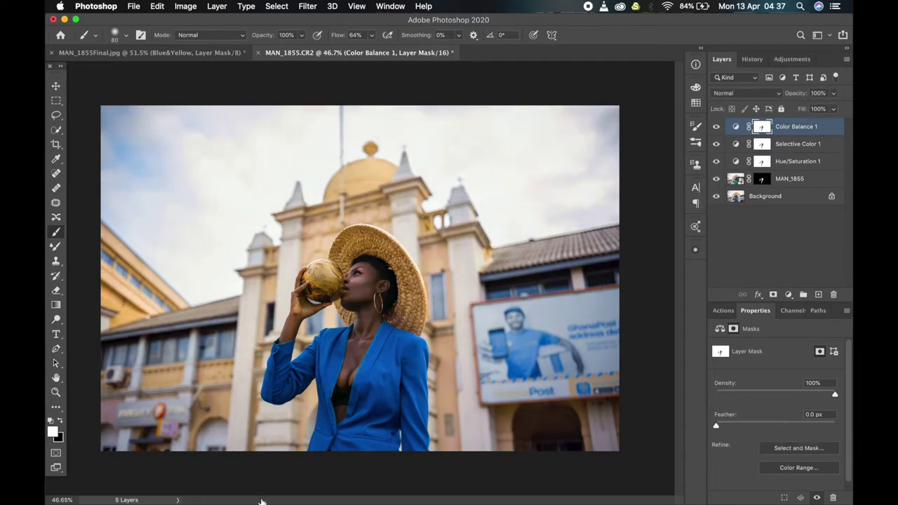
- Add a Hue/Saturation layer above Color Balance and sample the round orange logo on the storefront sign to target Reds
scroll(160, 425, up, 3)
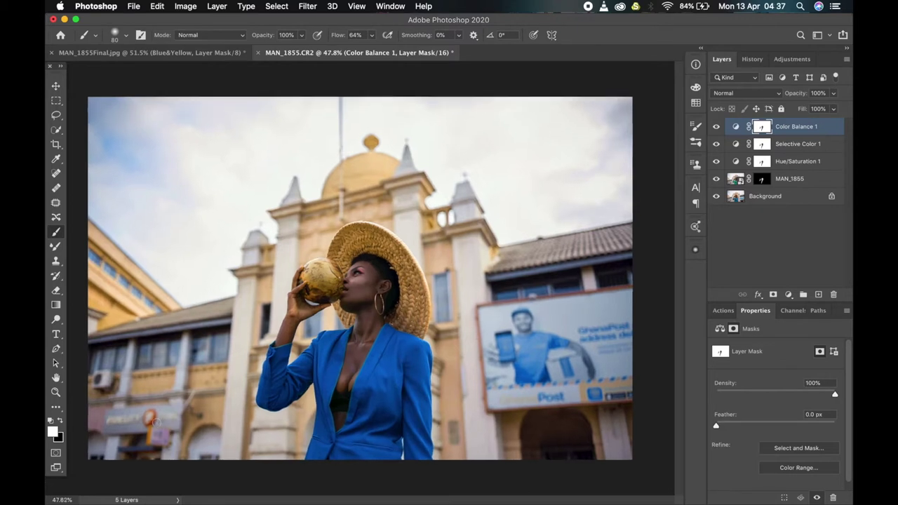
scroll(176, 428, up, 2)
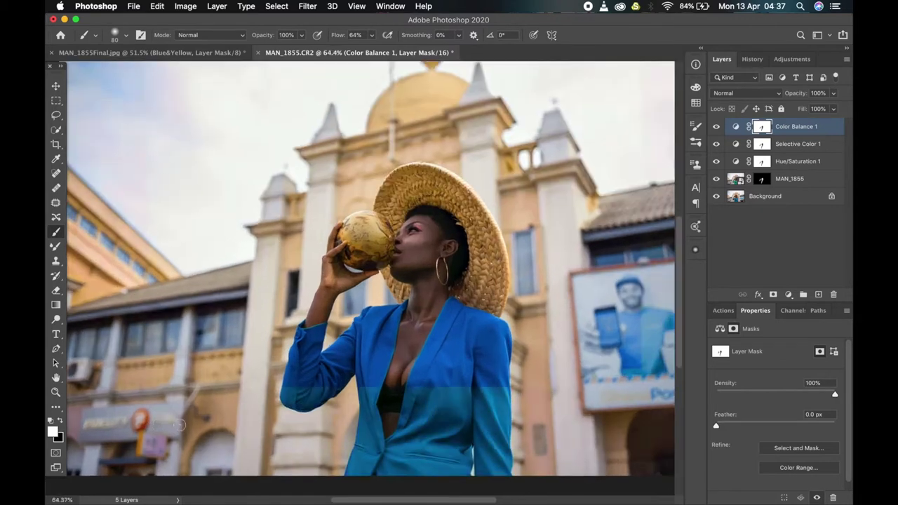
drag(187, 417, 231, 392)
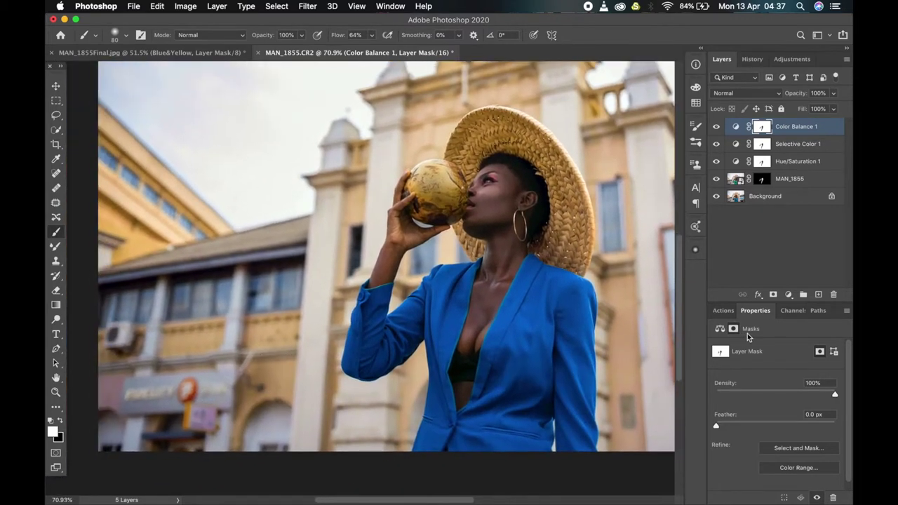
click(789, 295)
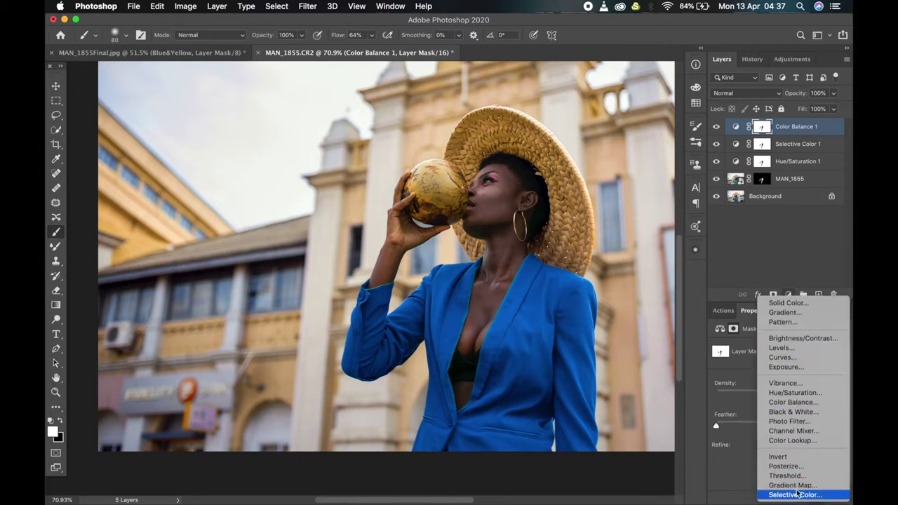
mouse_move(792, 494)
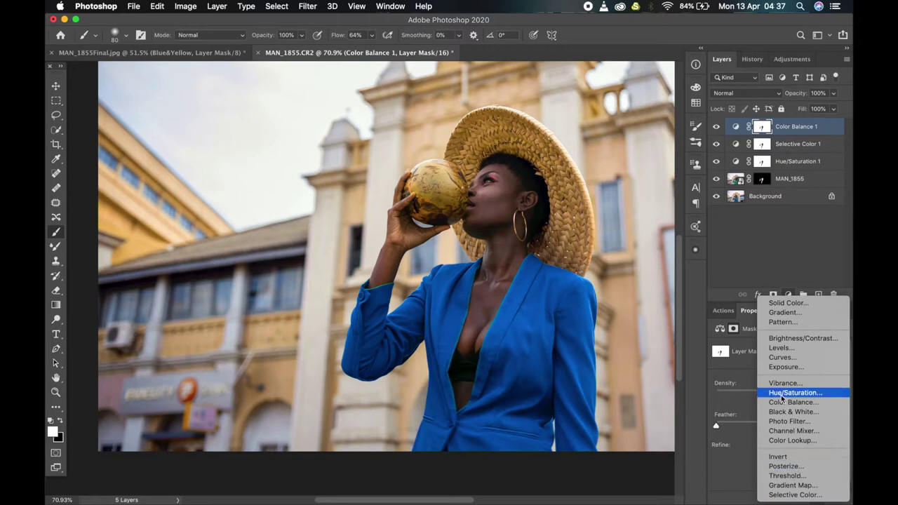
key(Escape)
key(super+u)
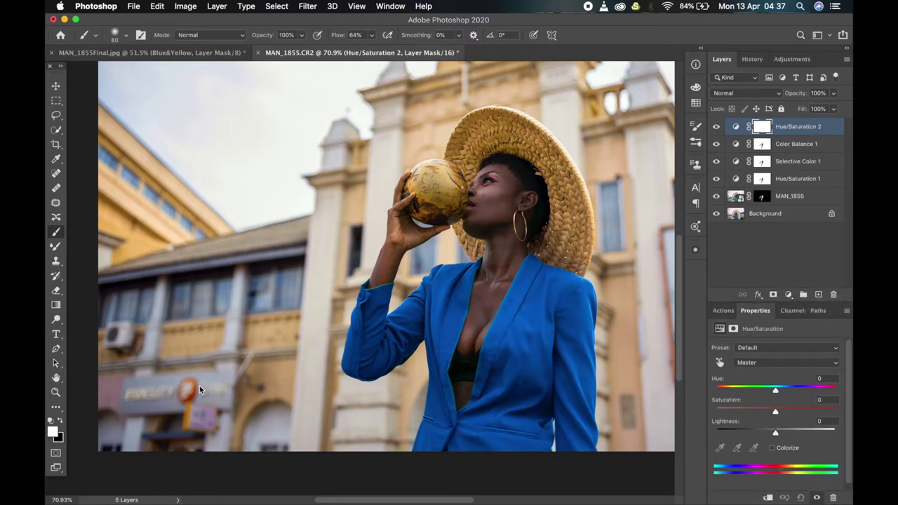
click(720, 362)
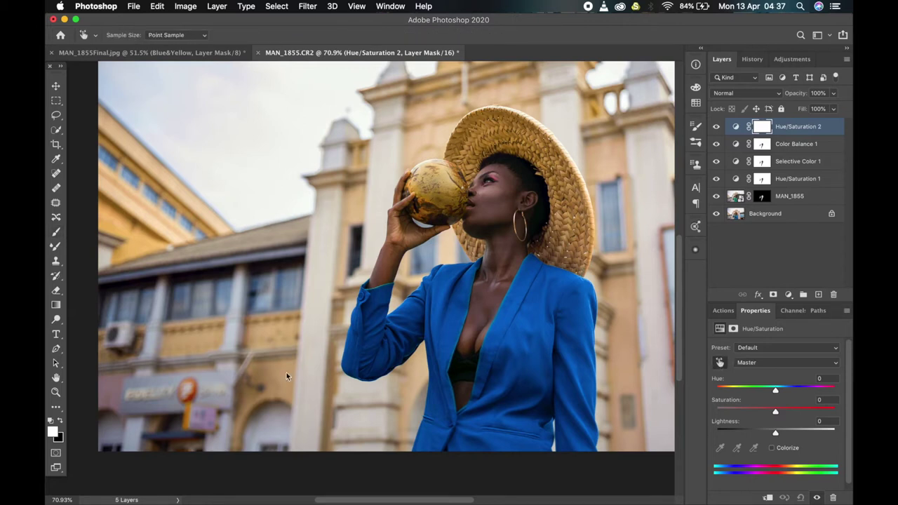
click(198, 382)
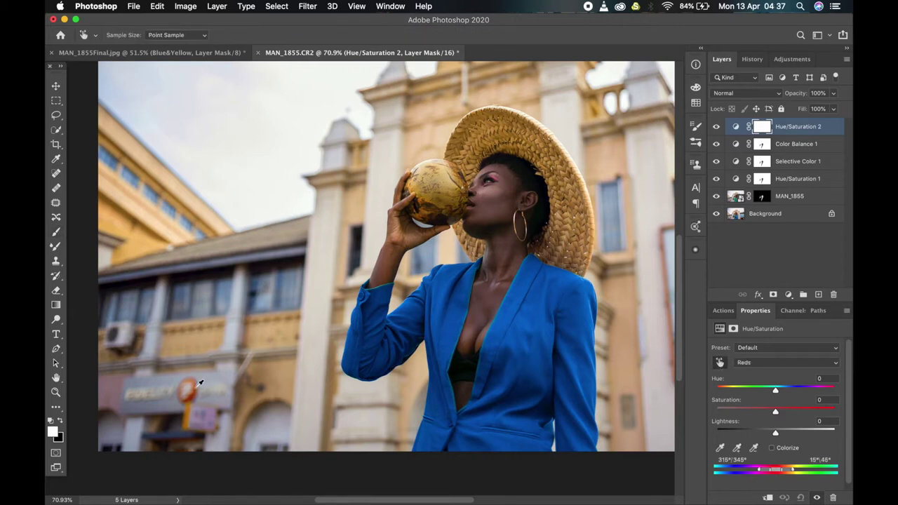
- Strongly desaturate the Reds, and sample the sign's yellow post to set the Yellows saturation to -47
click(772, 411)
drag(772, 411, 735, 416)
click(190, 415)
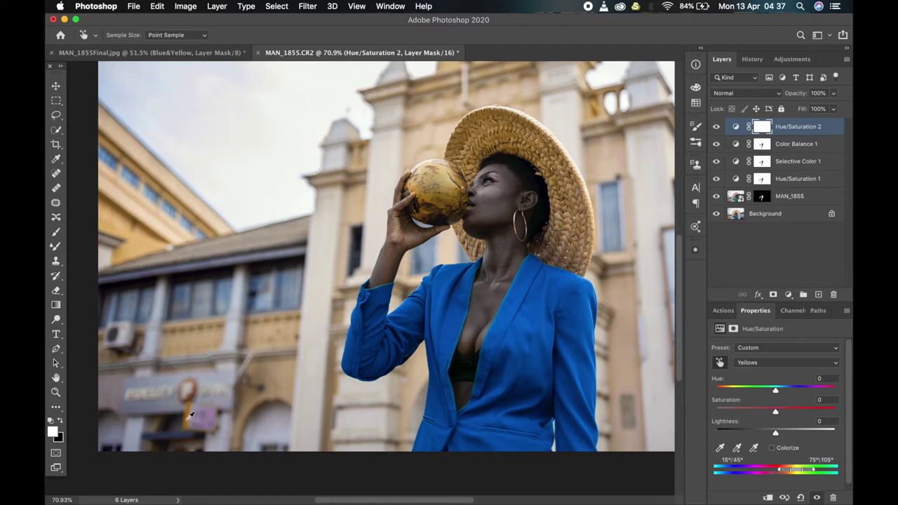
drag(776, 411, 749, 413)
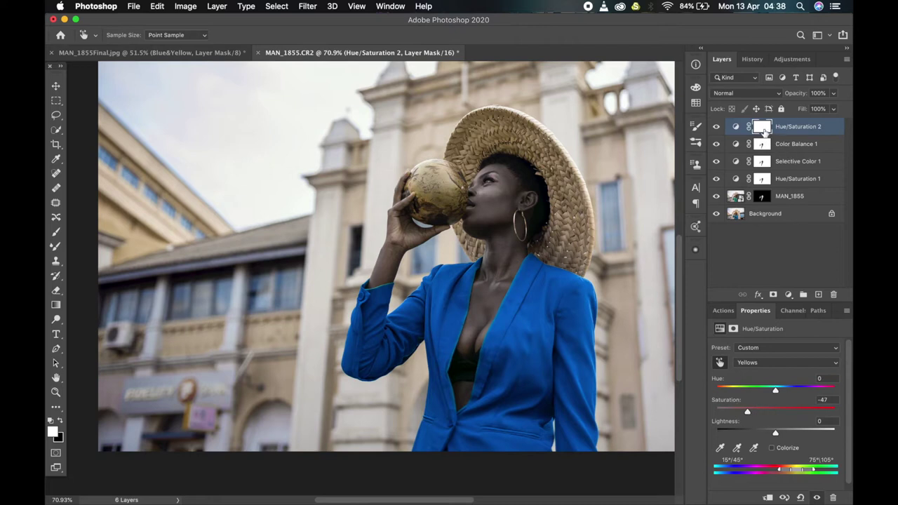
- Invert the new Hue/Saturation layer's mask and paint with white at 100% flow over the storefront sign to desaturate only that area
click(762, 128)
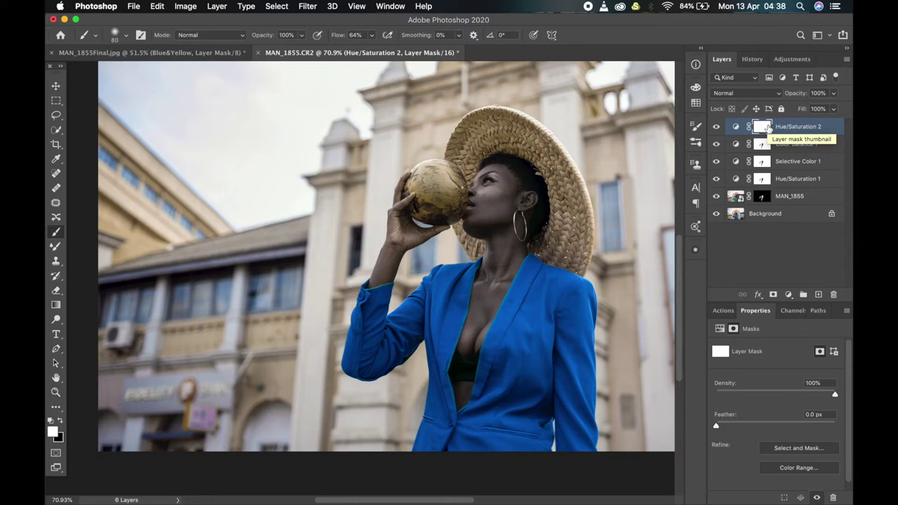
key(super+i)
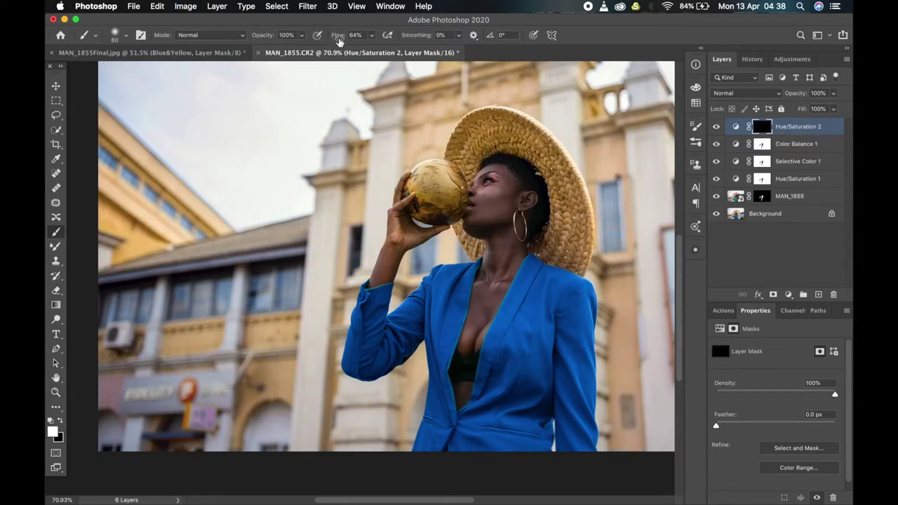
drag(338, 36, 482, 36)
scroll(186, 386, down, 3)
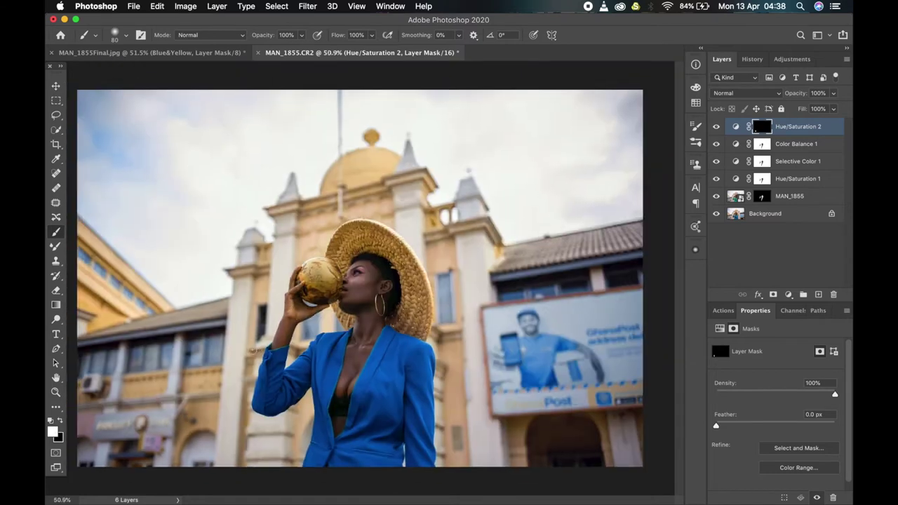
scroll(360, 277, down, 1)
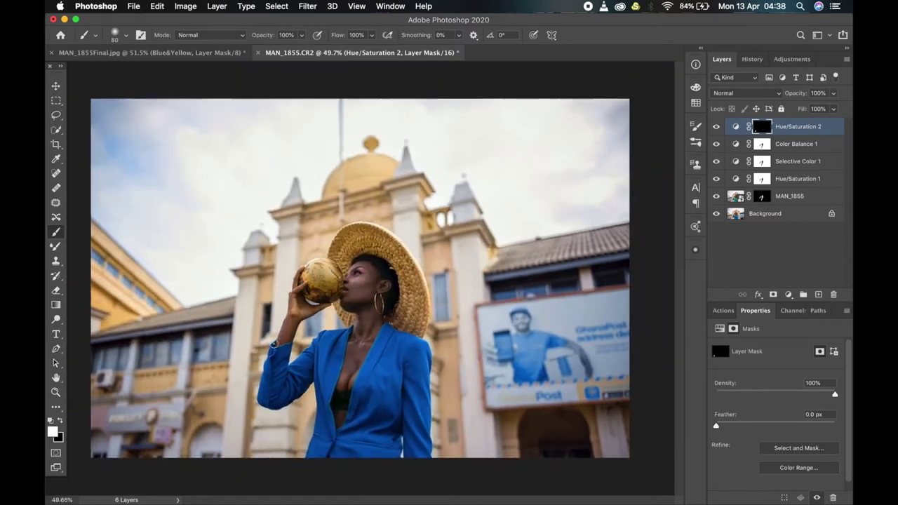
scroll(382, 301, down, 1)
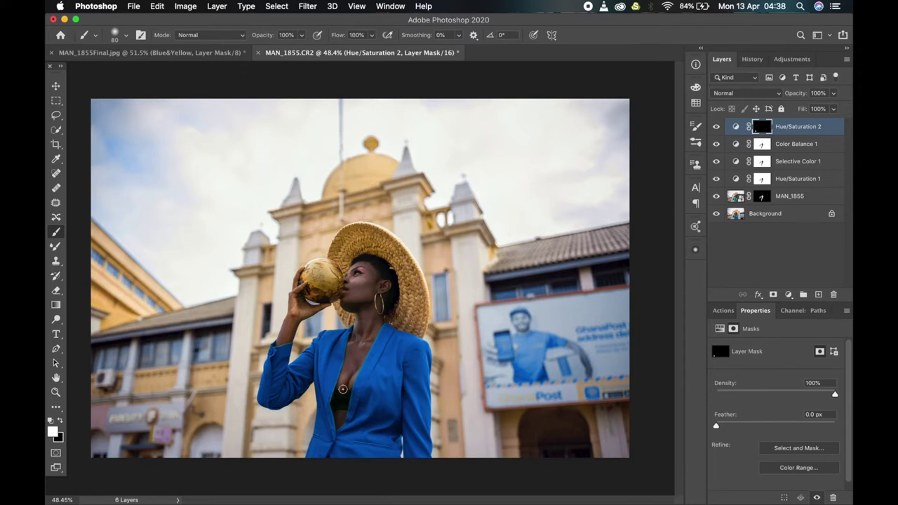
- Compare the current grade of MAN_1855.CR2 with the finished reference image MAN_1855Final.jpg
click(192, 52)
super+click(759, 126)
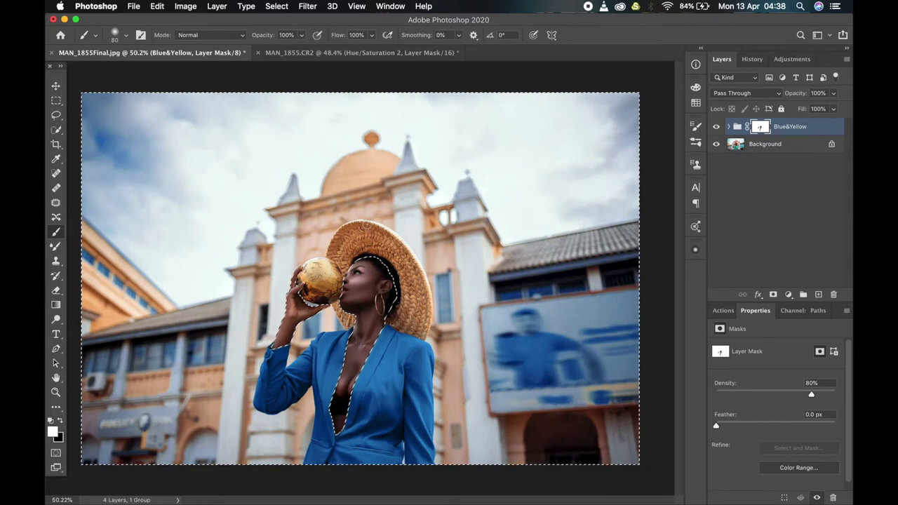
key(super+d)
scroll(388, 317, down, 1)
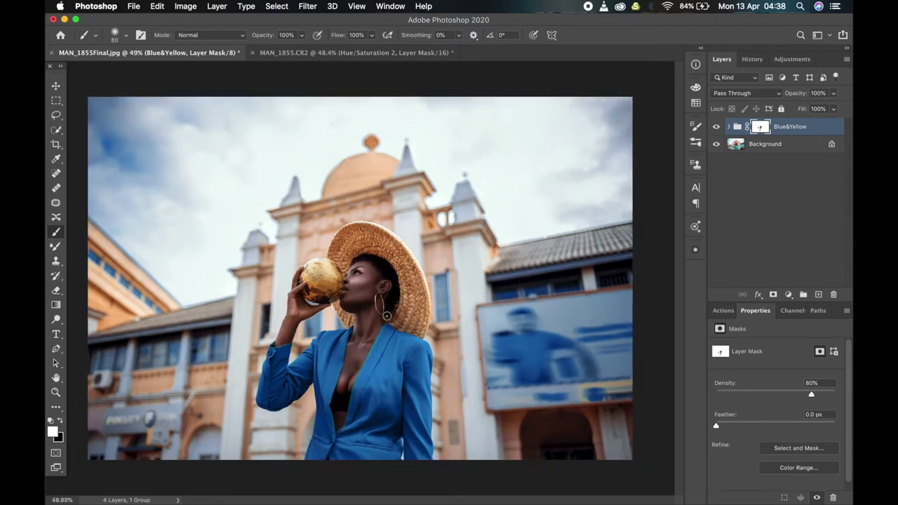
scroll(388, 313, down, 1)
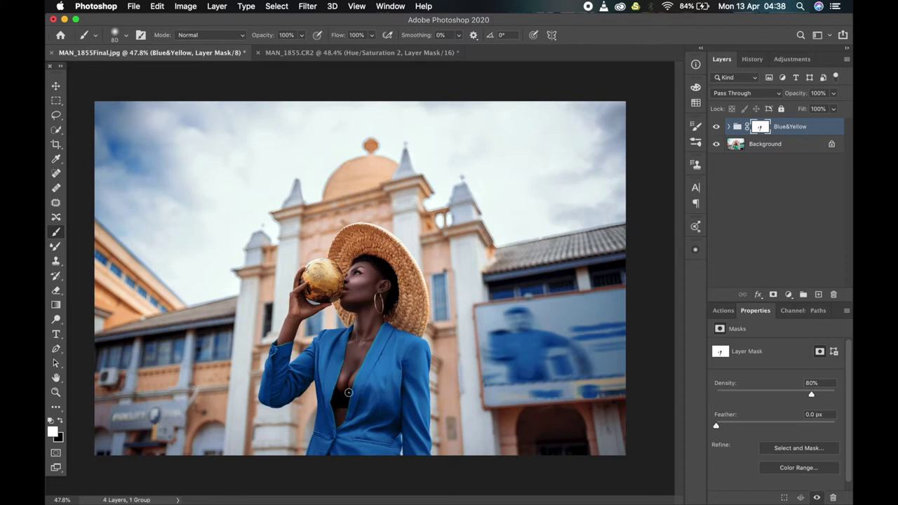
click(383, 53)
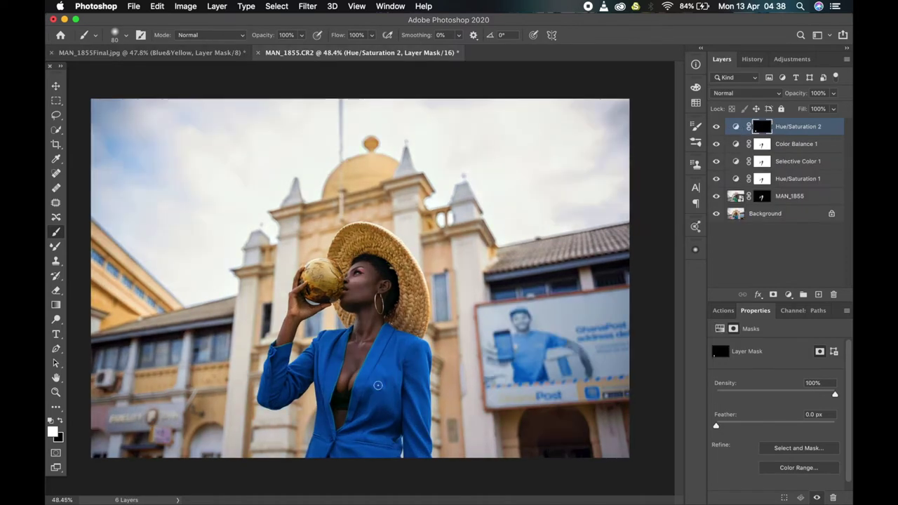
click(208, 56)
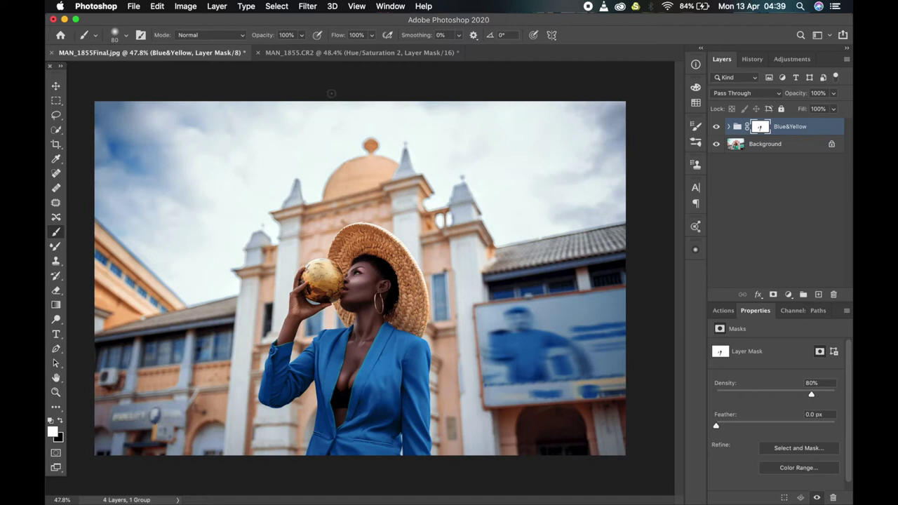
click(340, 54)
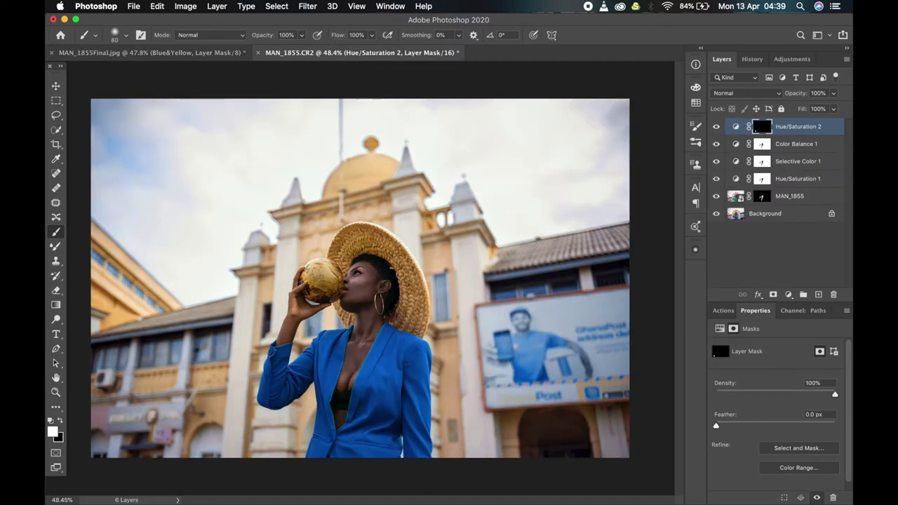
key(ctrl+Tab)
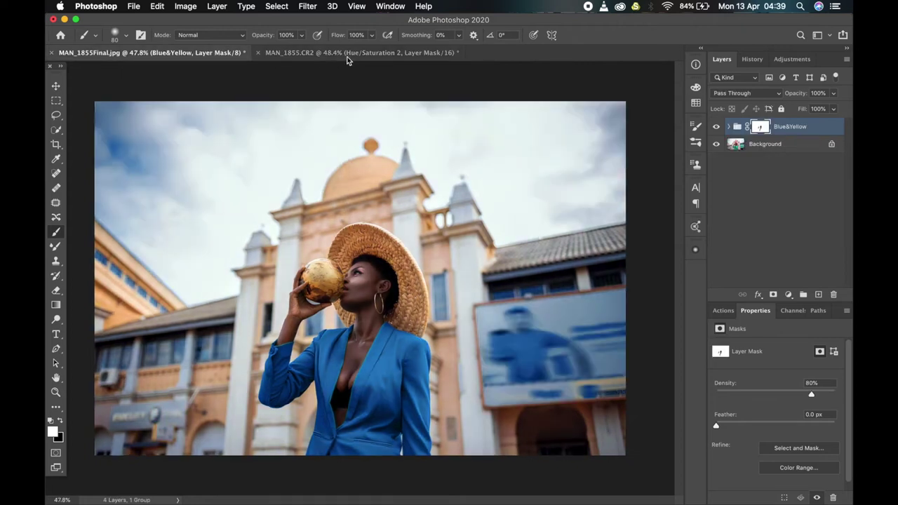
click(352, 57)
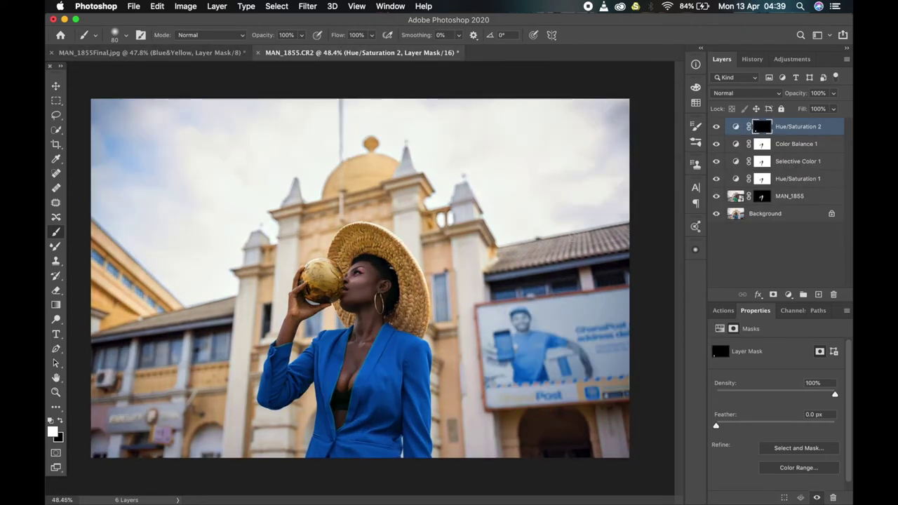
- Set the Reds hue in the Hue/Saturation 1 layer to +2, using the Adobe Color Themes wheel as a reference
click(736, 179)
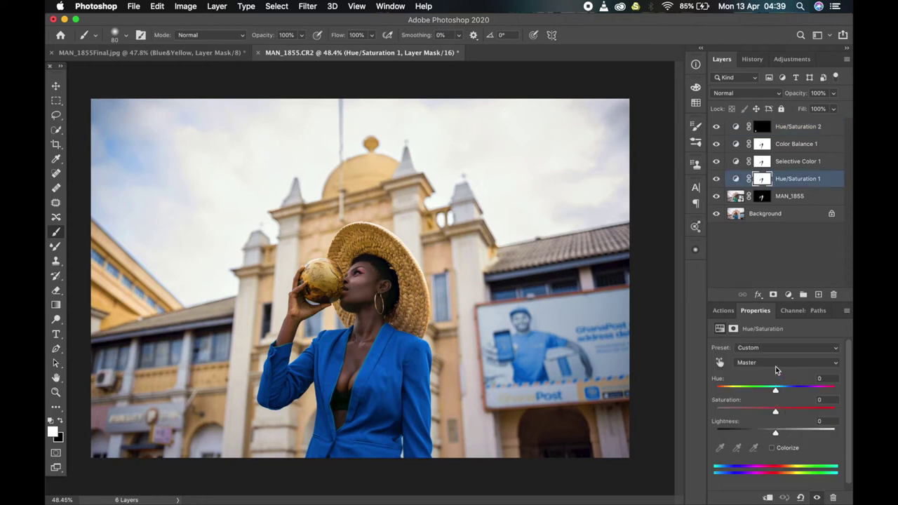
click(776, 365)
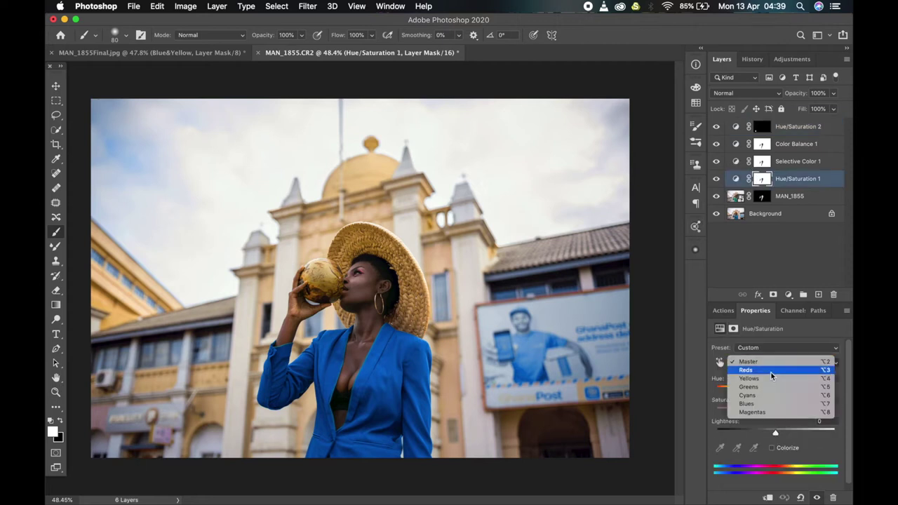
click(771, 371)
click(695, 226)
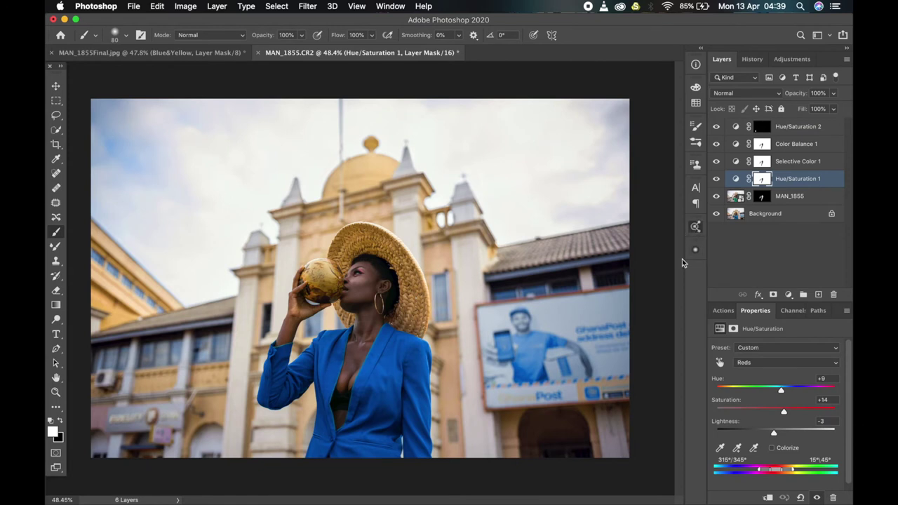
drag(781, 390, 775, 391)
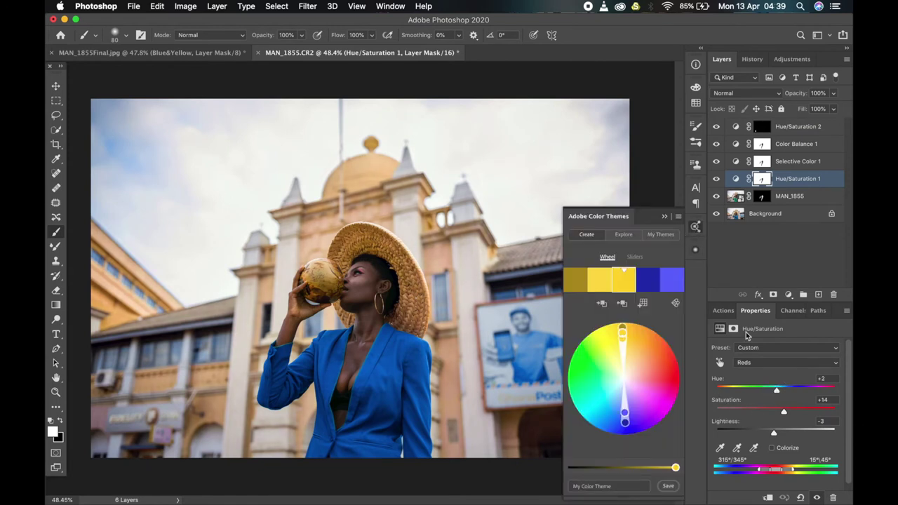
scroll(369, 279, down, 1)
scroll(369, 280, down, 1)
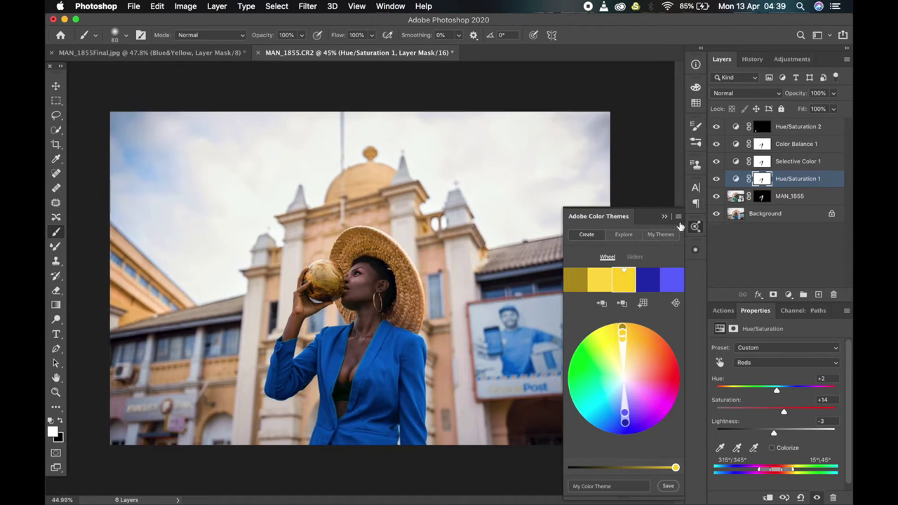
click(664, 216)
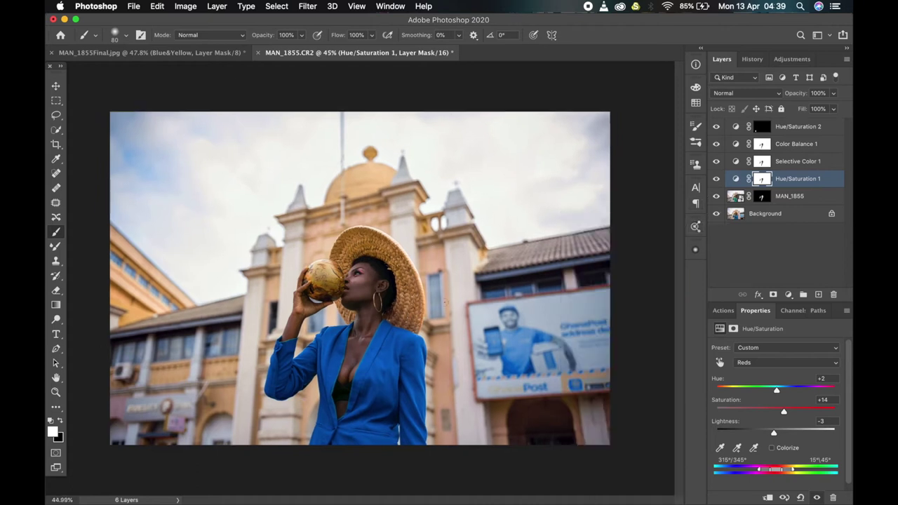